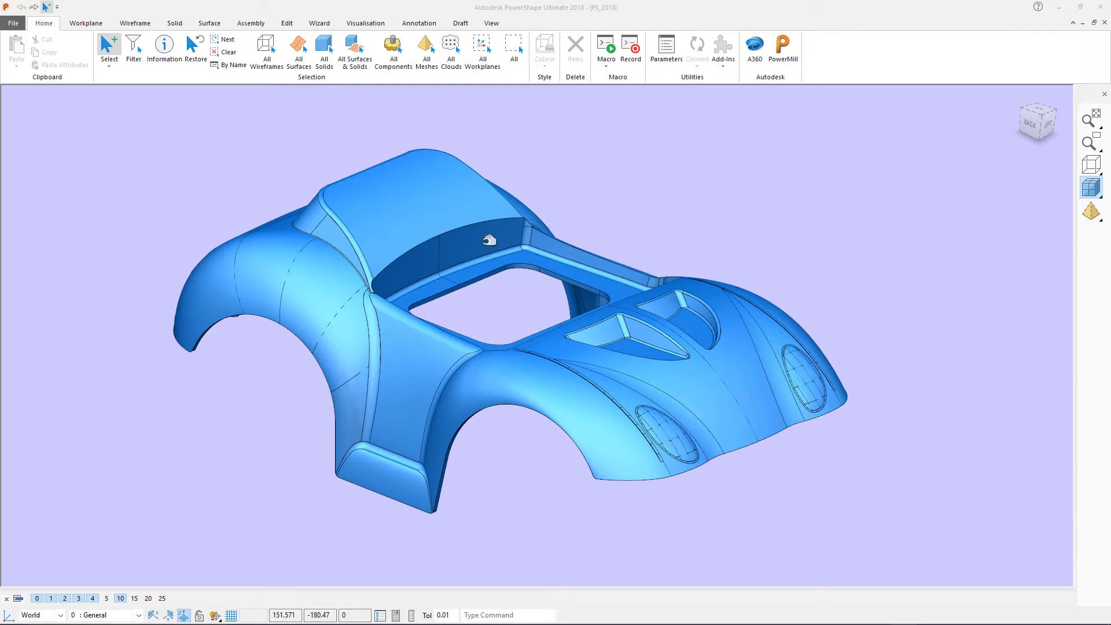
# Step: Select all the car body surfaces and review the selection information
pyautogui.moveTo(119, 116); pyautogui.dragTo(957, 558)
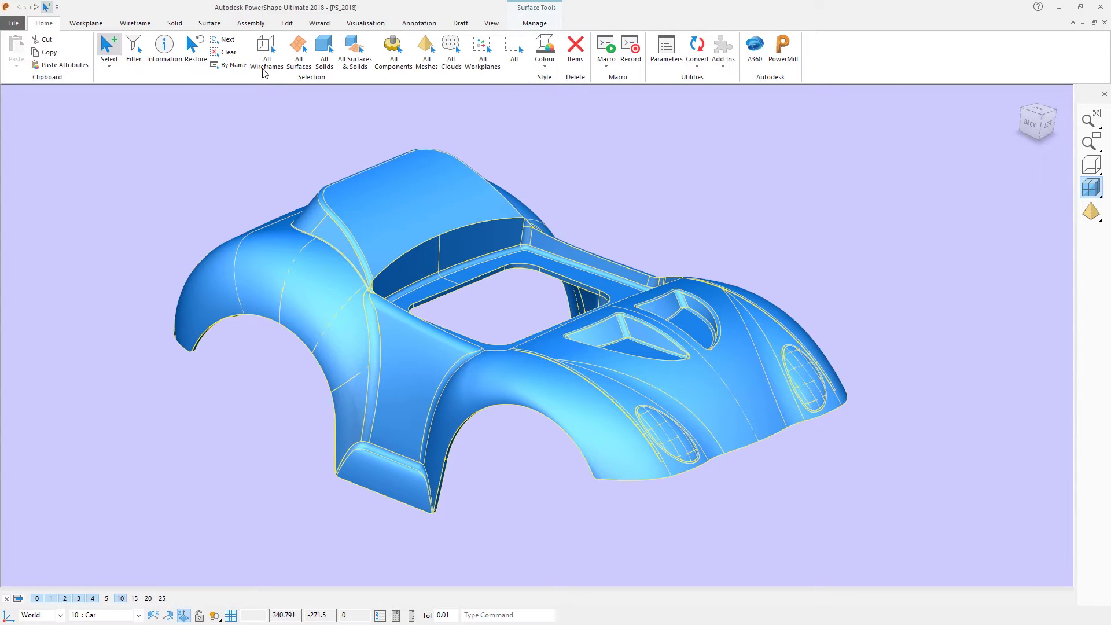
pyautogui.click(166, 46)
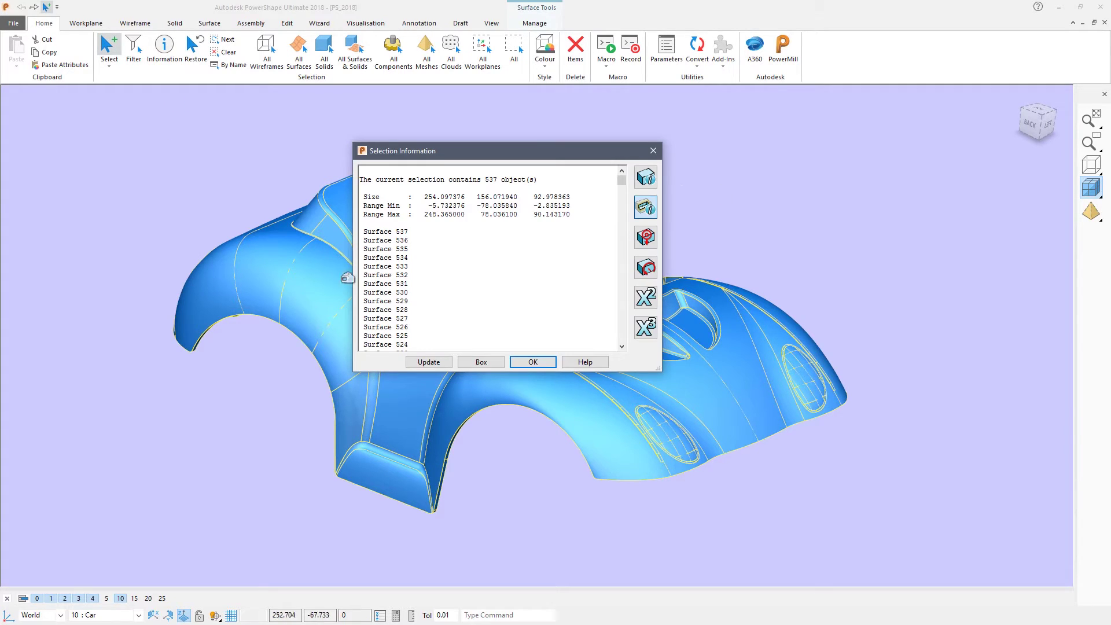
pyautogui.click(653, 153)
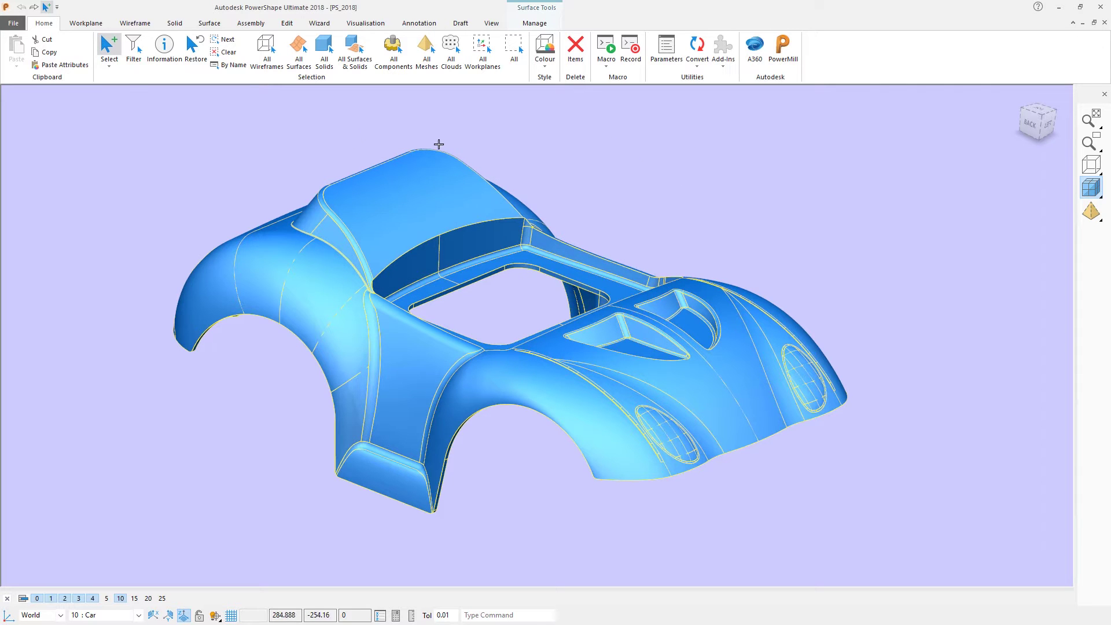
# Step: Create a solid from the selected car body surfaces and start fixing its faults
pyautogui.click(175, 24)
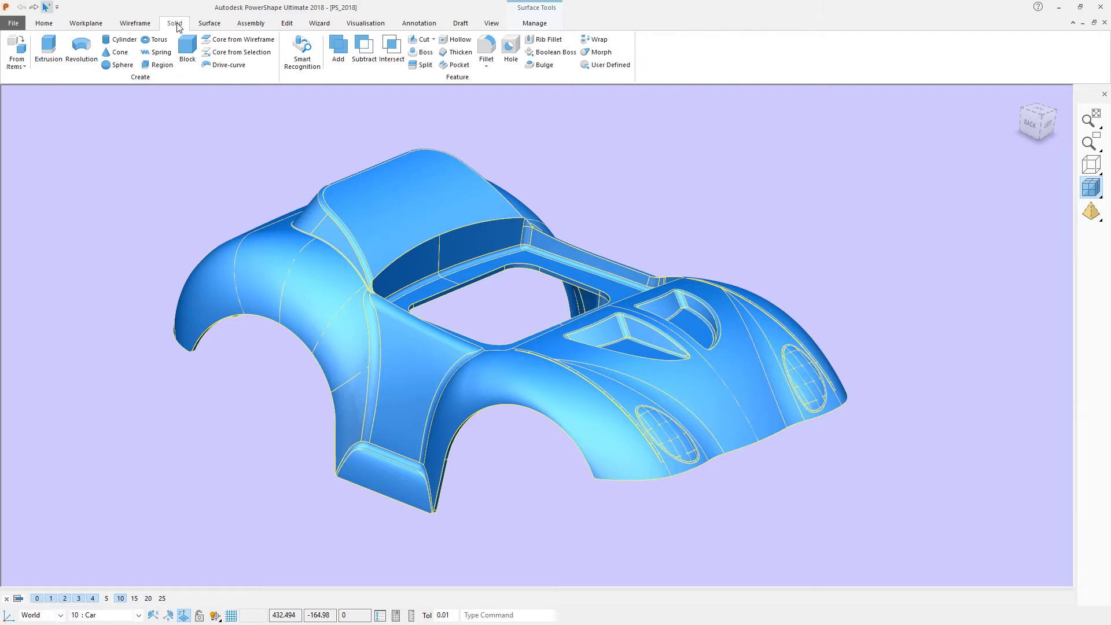
pyautogui.click(18, 49)
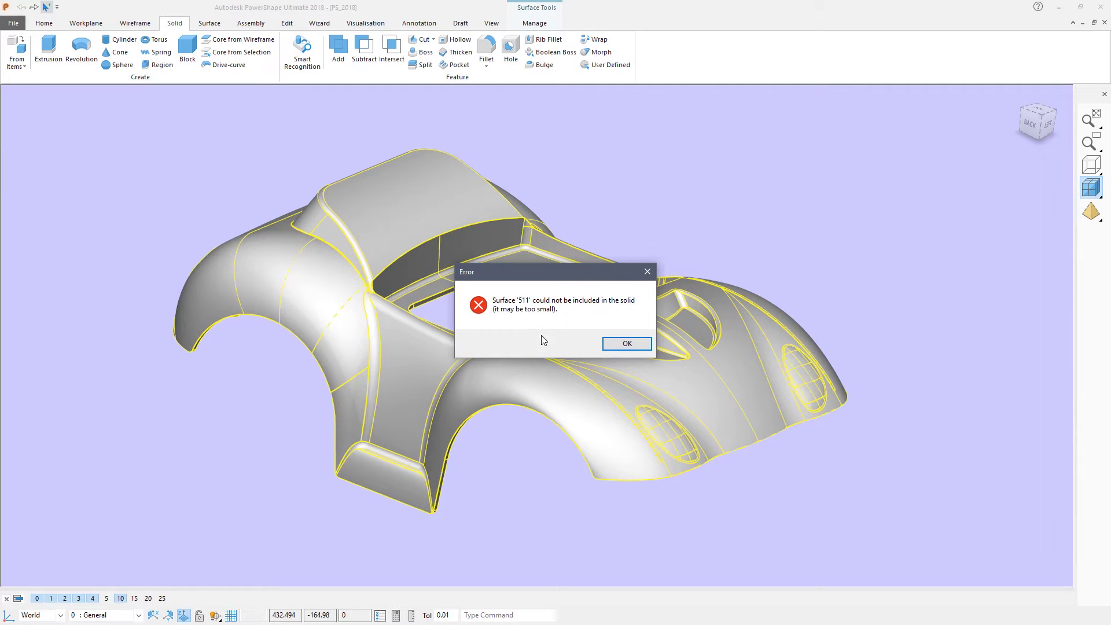
pyautogui.click(625, 345)
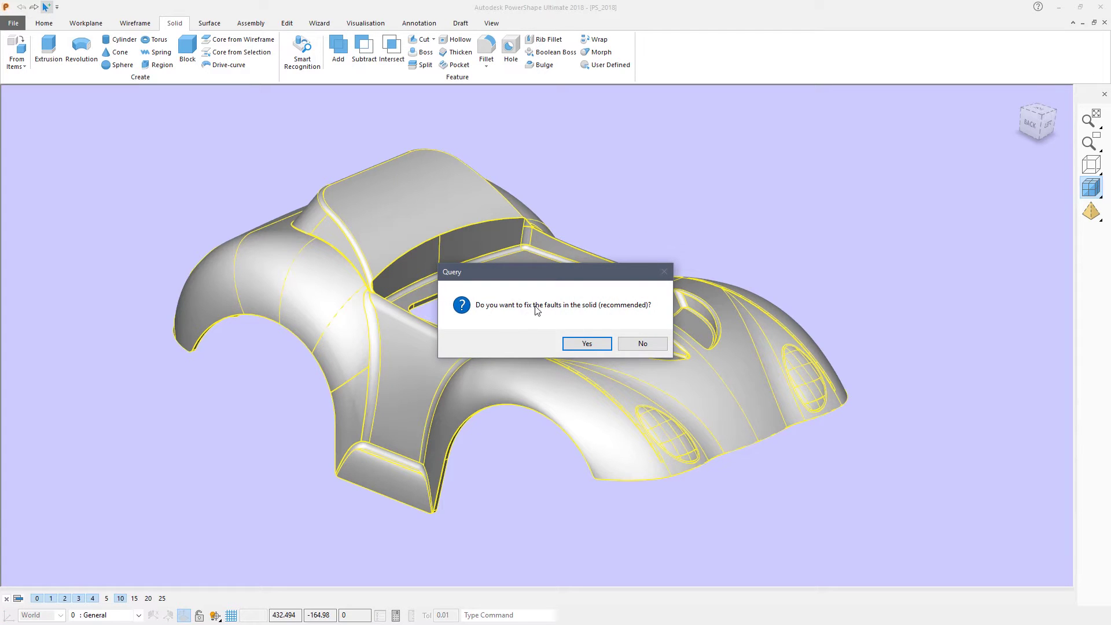
pyautogui.click(591, 344)
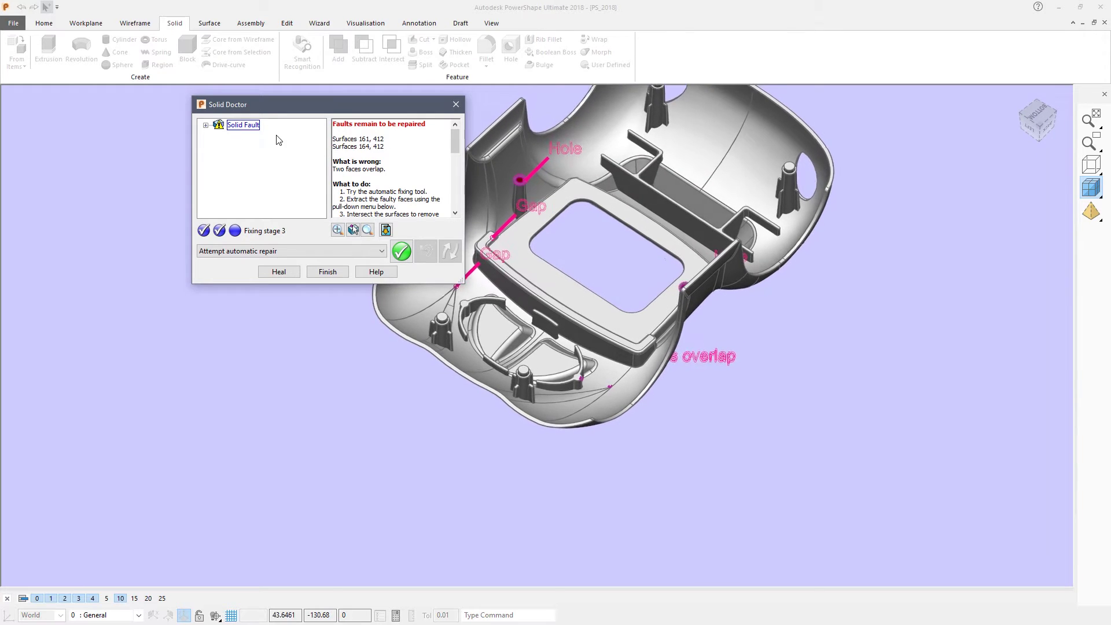
# Step: Repair the sliver gap between surfaces 32, 50 and 578 using Attempt automatic repair
pyautogui.scroll(3, 561, 428)
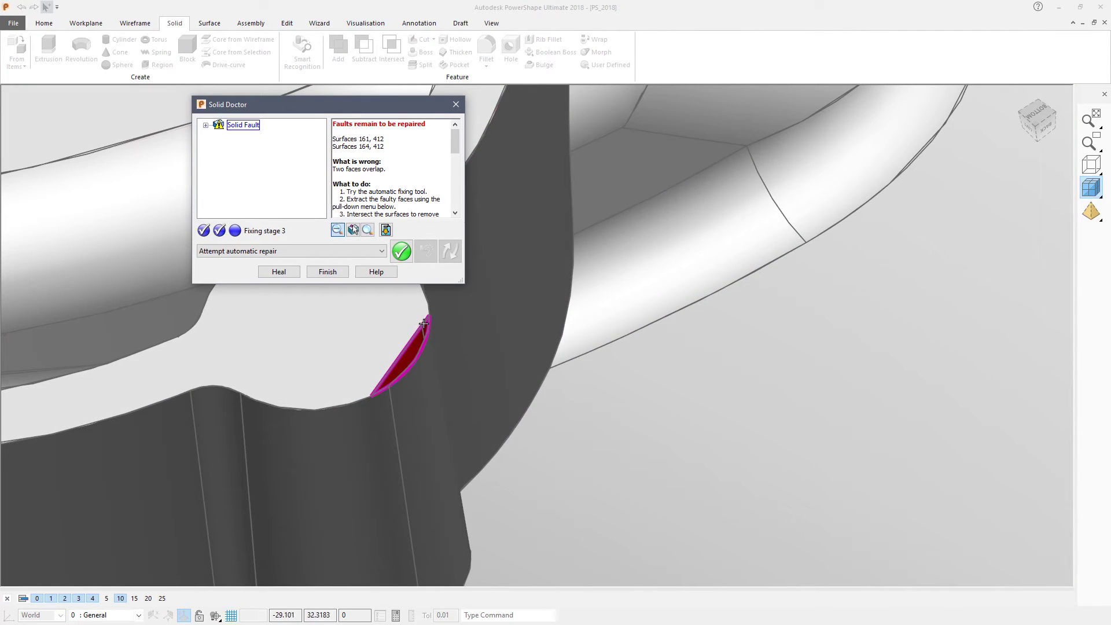
pyautogui.click(422, 323)
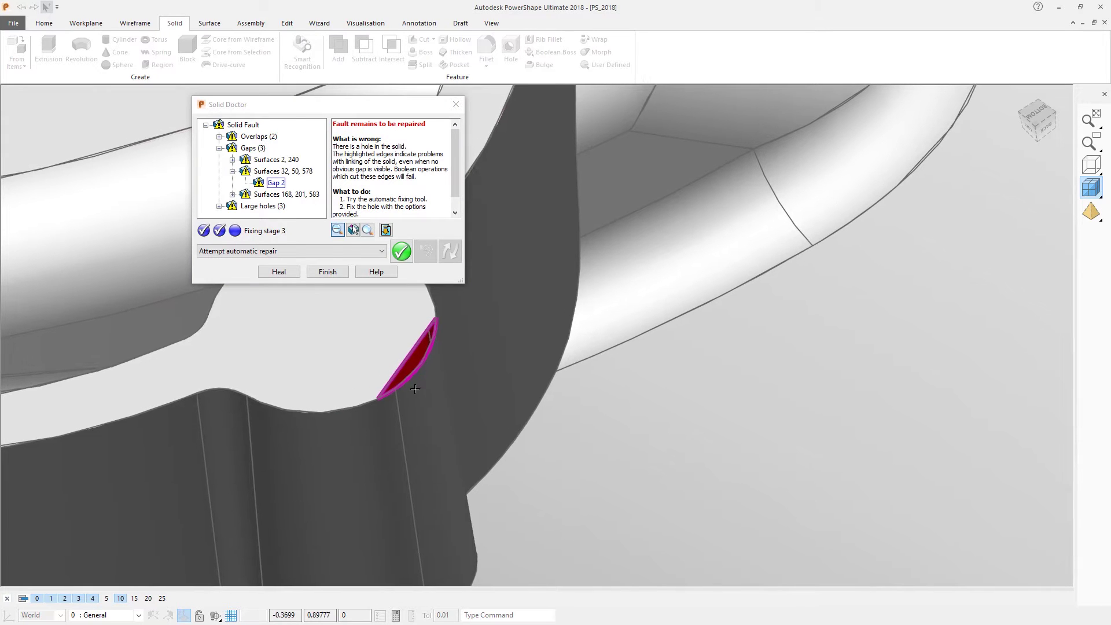
pyautogui.click(401, 251)
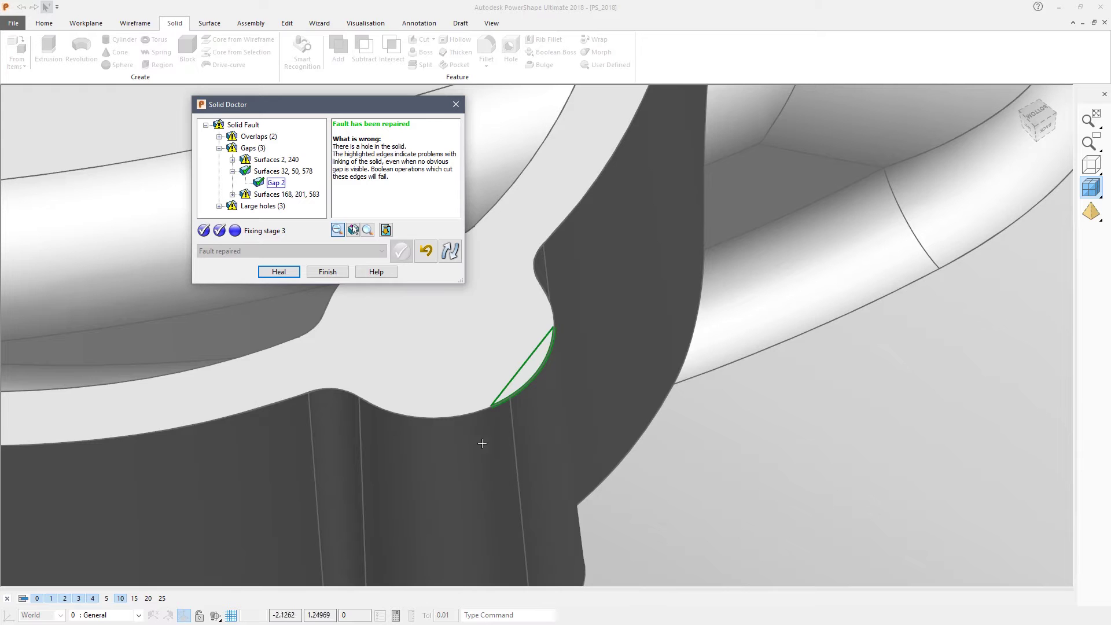
pyautogui.moveTo(541, 419); pyautogui.dragTo(556, 358, button='middle')
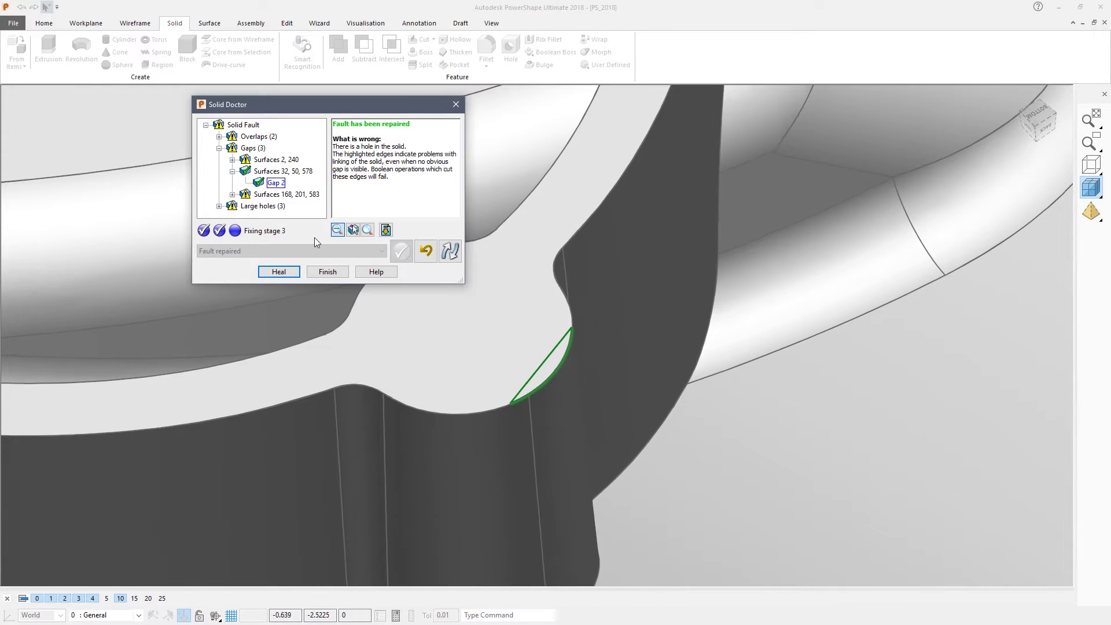
# Step: Try the automatic repair on the large hole at the end of the tapered post, Surface 495
pyautogui.click(220, 125)
pyautogui.scroll(-8, 637, 225)
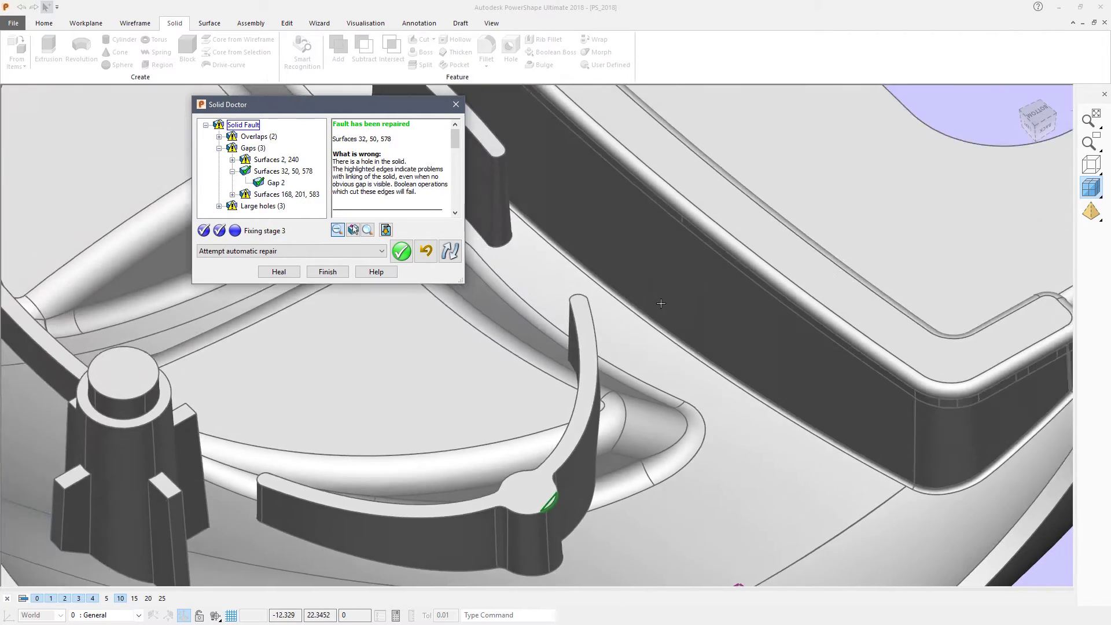
pyautogui.moveTo(660, 303); pyautogui.dragTo(682, 265, button='middle')
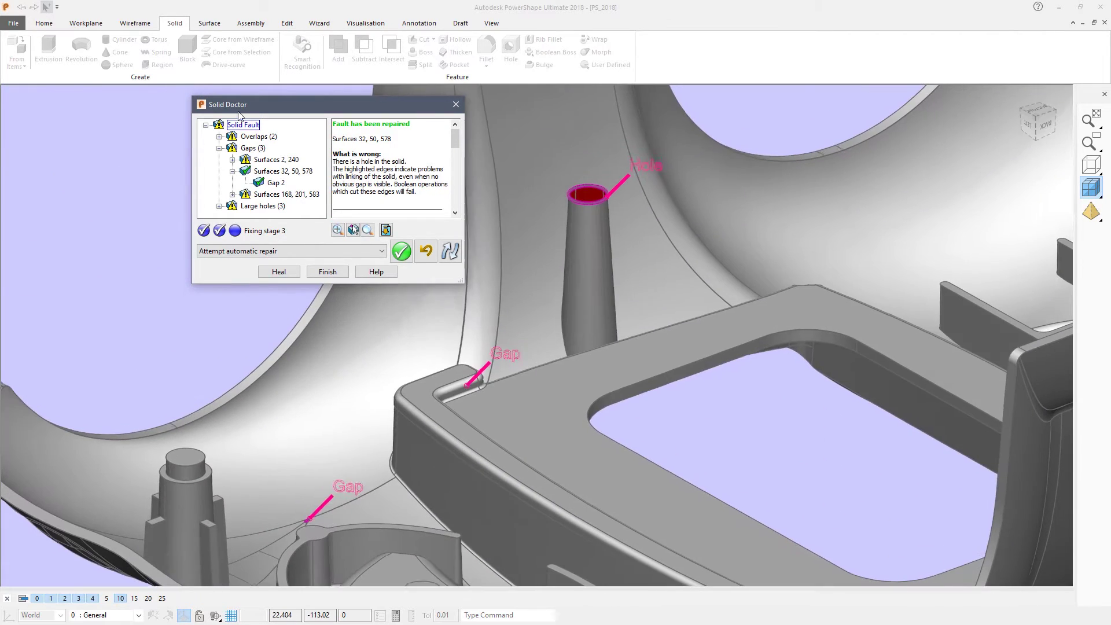
pyautogui.scroll(5, 578, 188)
pyautogui.keyDown('shift'); pyautogui.moveTo(576, 193); pyautogui.dragTo(721, 244, button='middle'); pyautogui.keyUp('shift')
pyautogui.scroll(2, 752, 272)
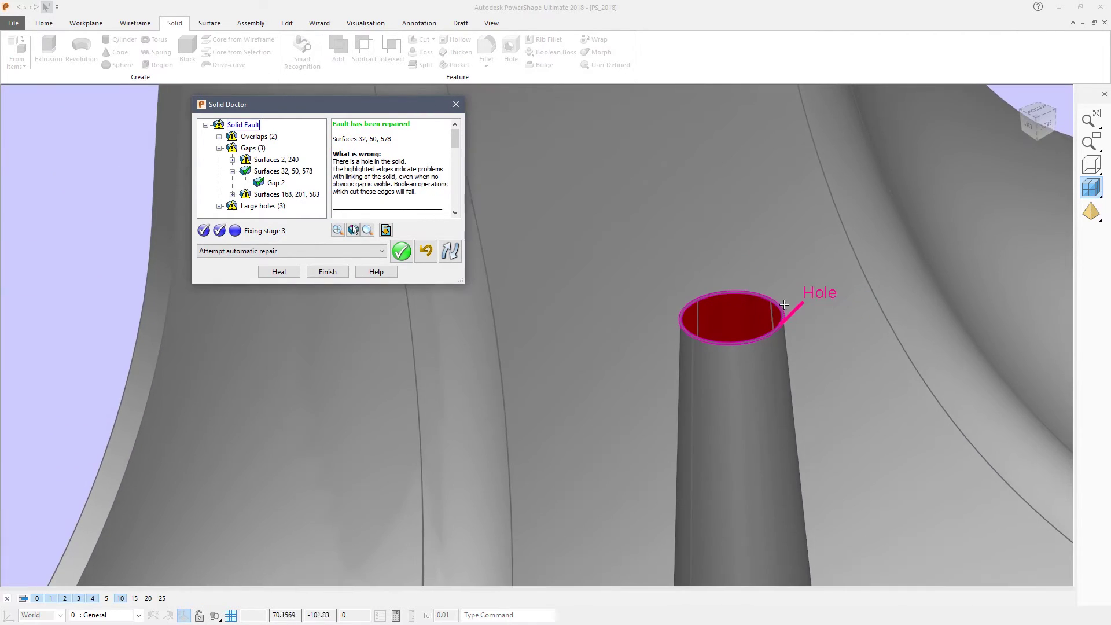
pyautogui.click(751, 292)
pyautogui.moveTo(741, 293); pyautogui.dragTo(683, 292, button='middle')
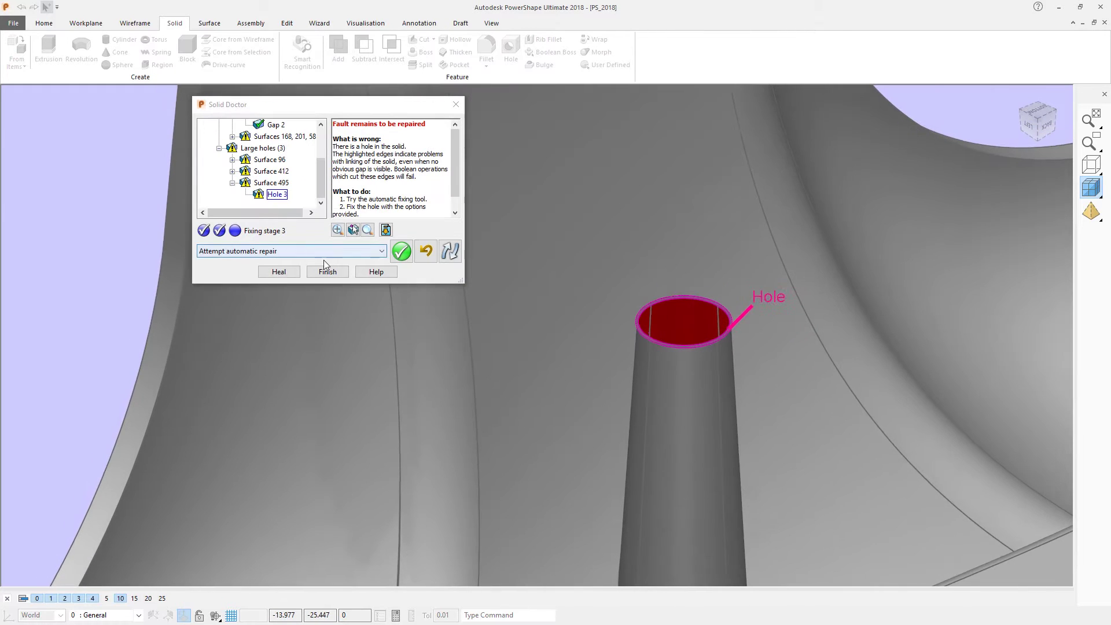
pyautogui.click(402, 253)
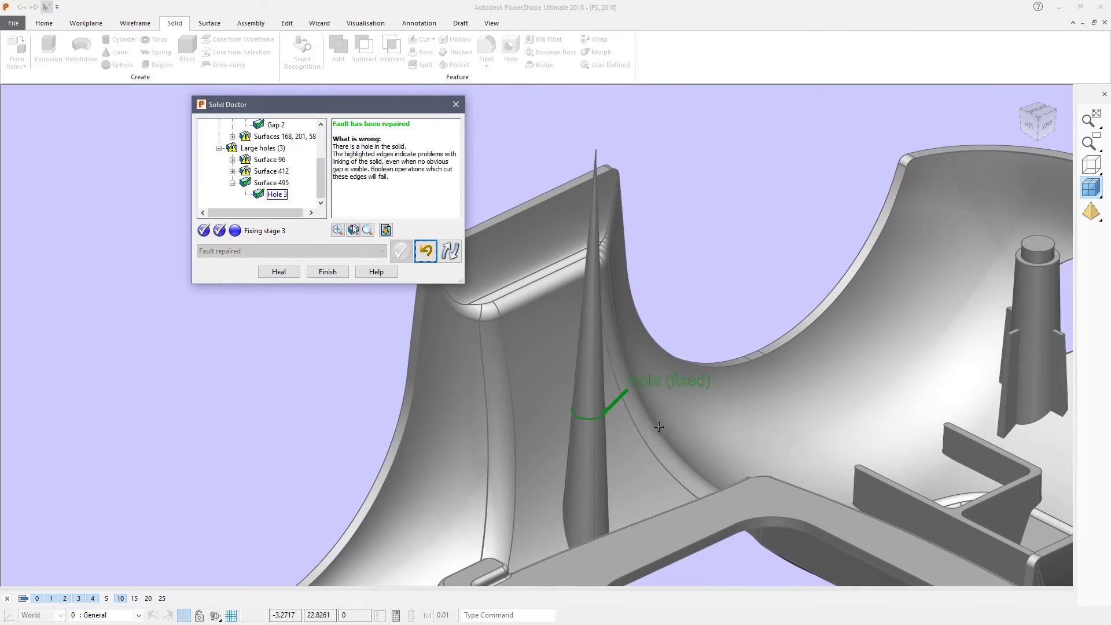
# Step: Inspect the capped tapered post and undo the automatic hole repair
pyautogui.moveTo(658, 427); pyautogui.dragTo(599, 444, button='middle')
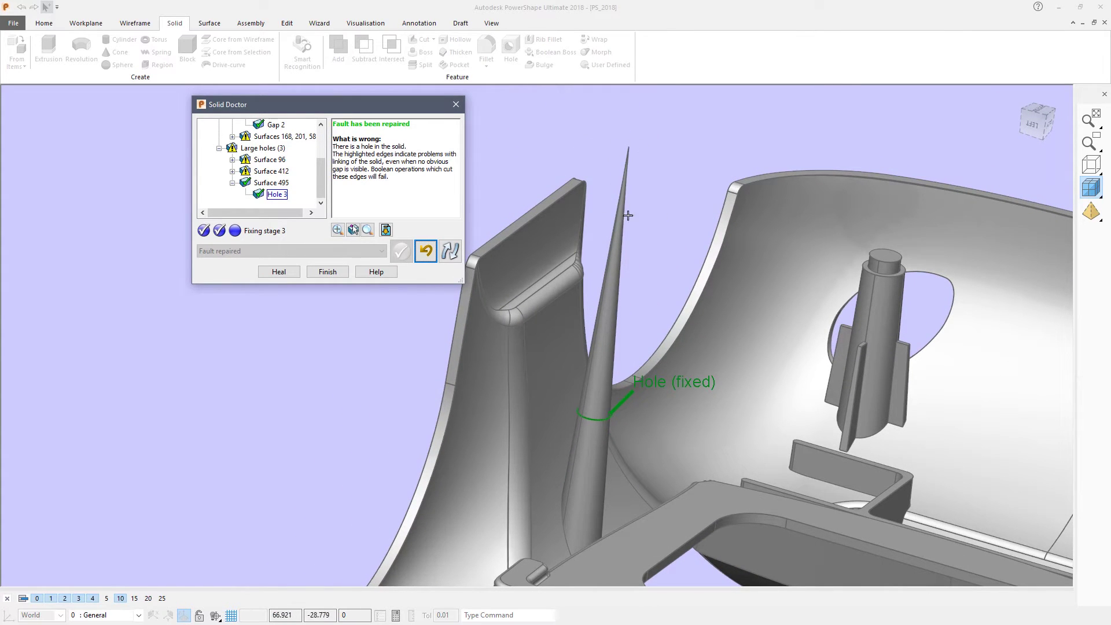
pyautogui.moveTo(621, 373); pyautogui.dragTo(338, 306, button='middle')
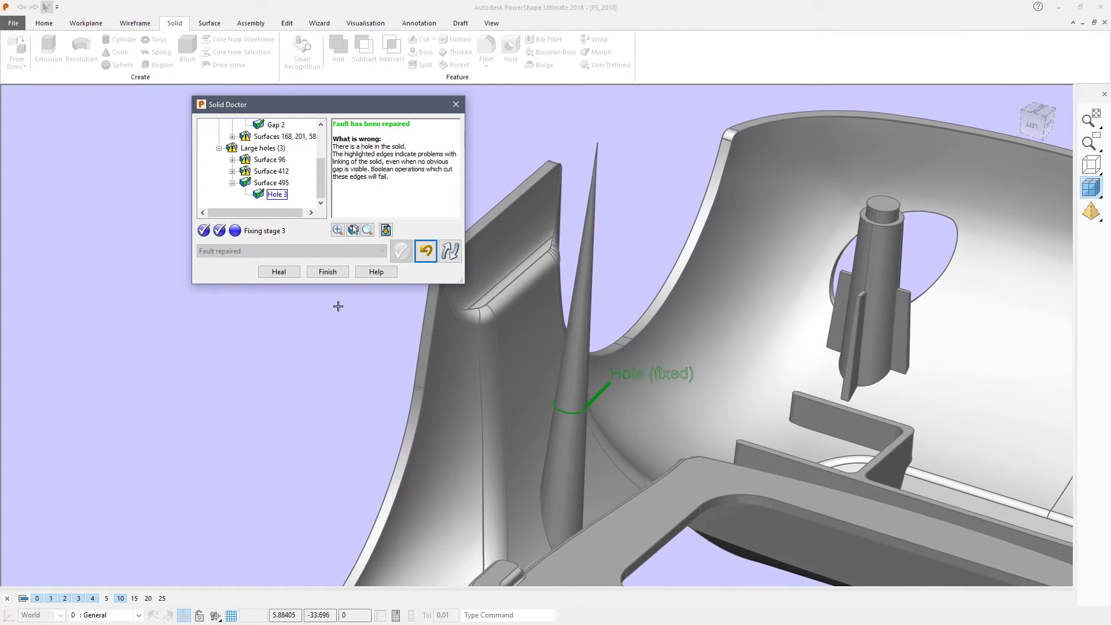
pyautogui.click(427, 252)
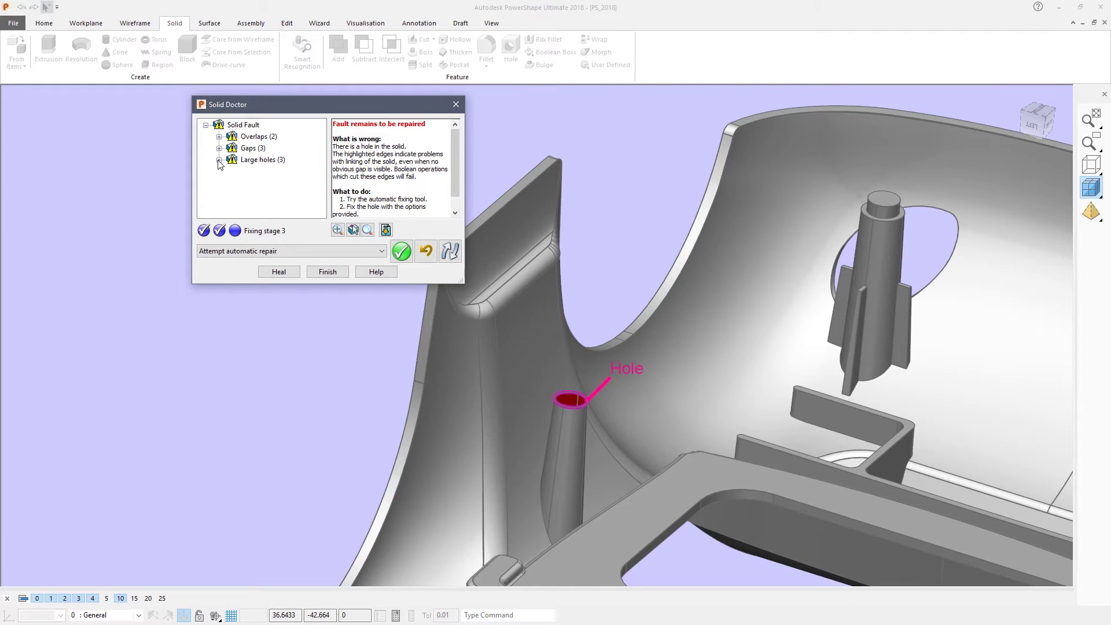
# Step: Fill the large holes on Surface 96 and Surface 495 using Fill hole with non-tangential surface
pyautogui.click(219, 160)
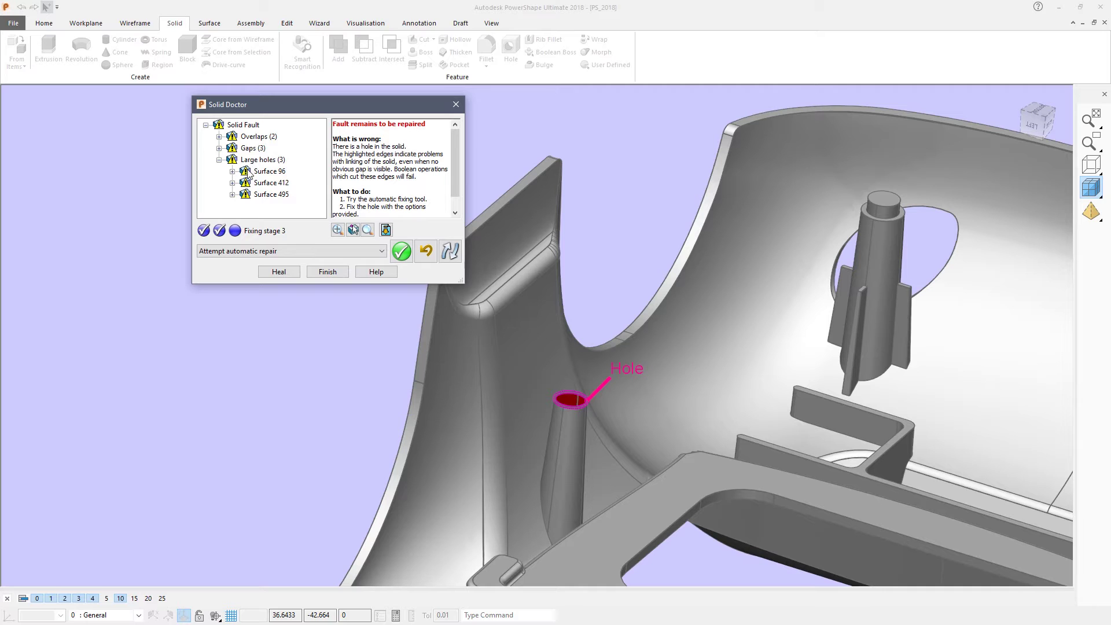
pyautogui.click(249, 172)
pyautogui.keyDown('shift'); pyautogui.click(270, 196); pyautogui.keyUp('shift')
pyautogui.keyDown('shift'); pyautogui.moveTo(608, 397); pyautogui.dragTo(562, 371, button='middle'); pyautogui.keyUp('shift')
pyautogui.keyDown('shift'); pyautogui.moveTo(805, 435); pyautogui.dragTo(620, 389, button='middle'); pyautogui.keyUp('shift')
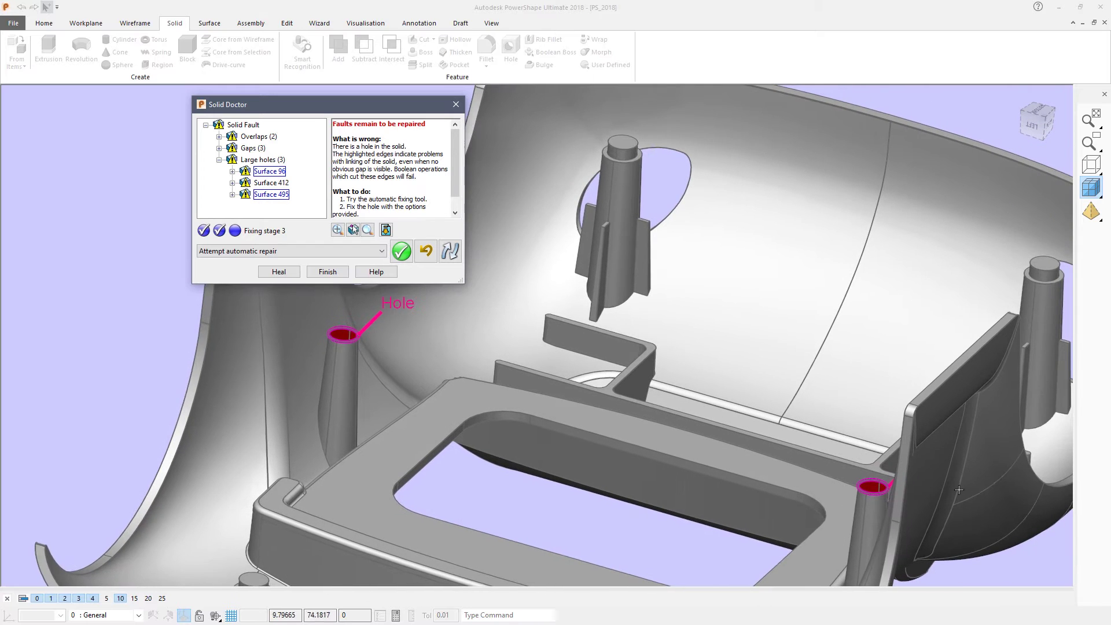
pyautogui.click(264, 255)
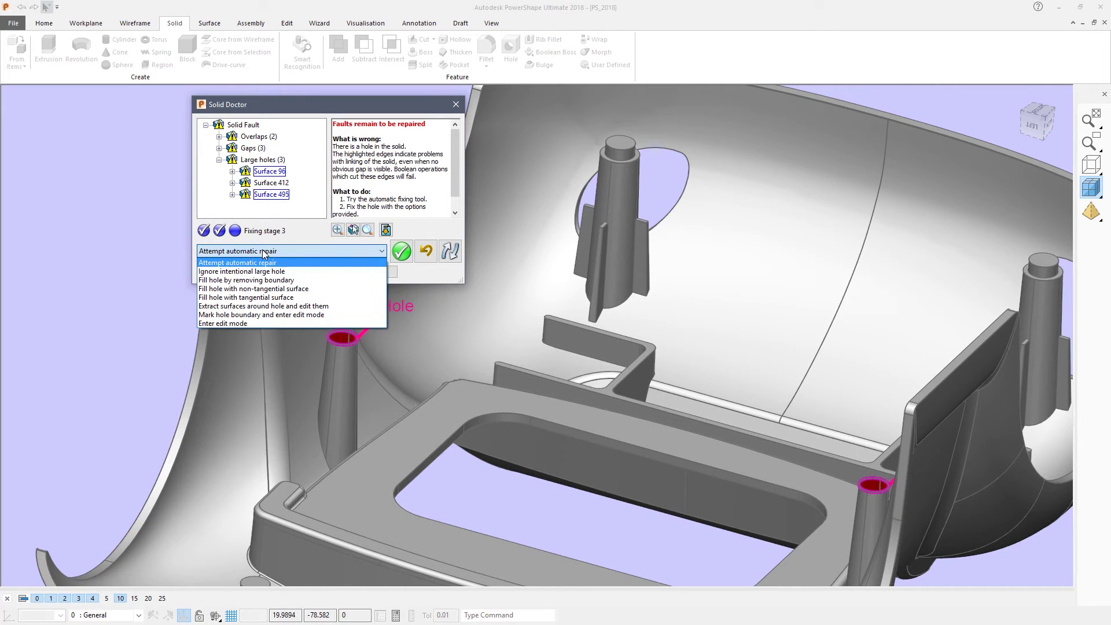
pyautogui.click(251, 288)
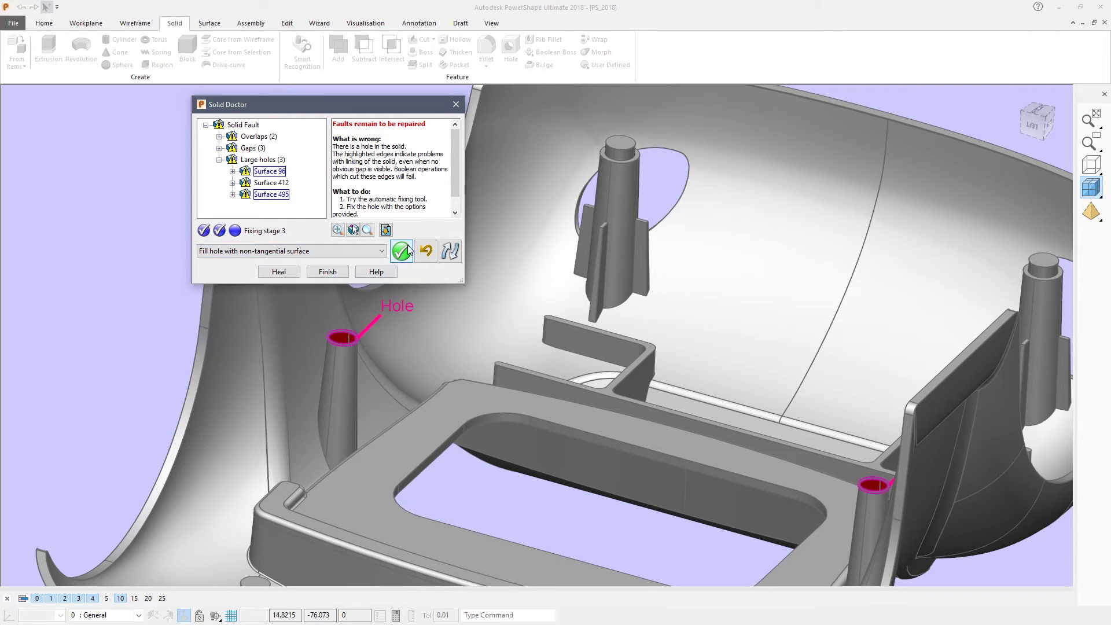
pyautogui.click(402, 251)
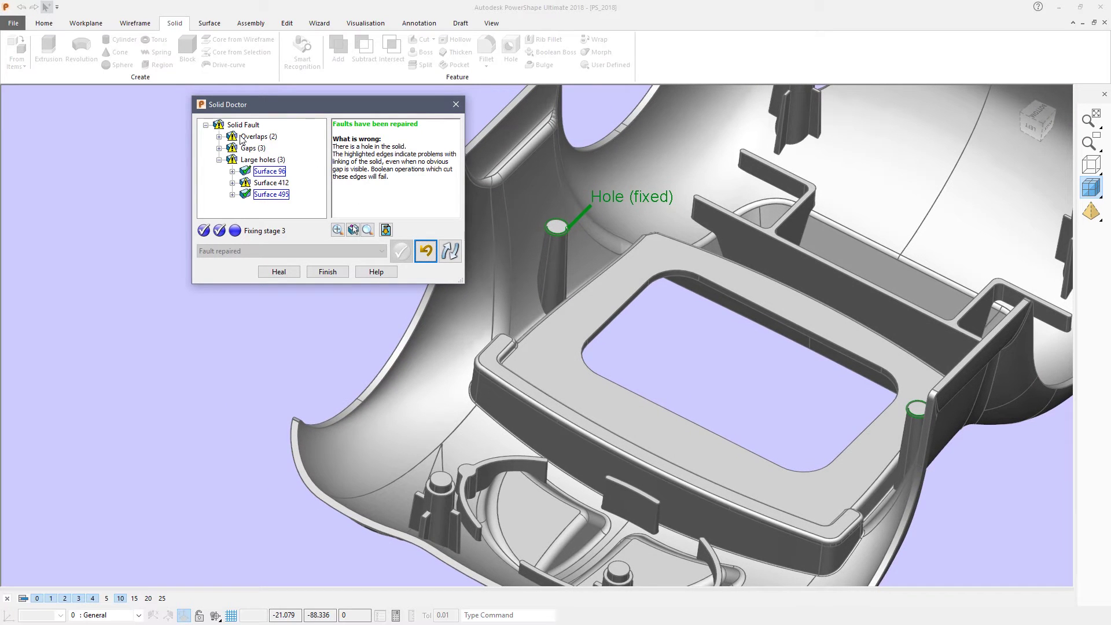
# Step: Examine the Gaps faults, focusing on the gap where the thin body surfaces converge beside the cockpit frame
pyautogui.click(234, 150)
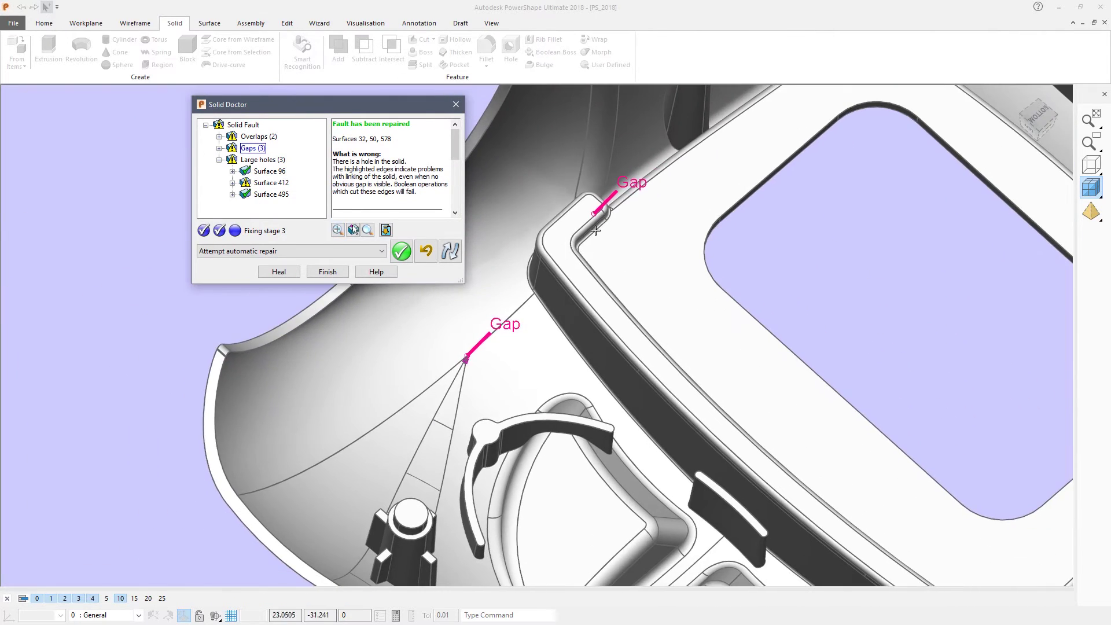
pyautogui.moveTo(595, 230); pyautogui.dragTo(601, 344, button='middle')
pyautogui.scroll(2, 584, 341)
pyautogui.scroll(8, 584, 340)
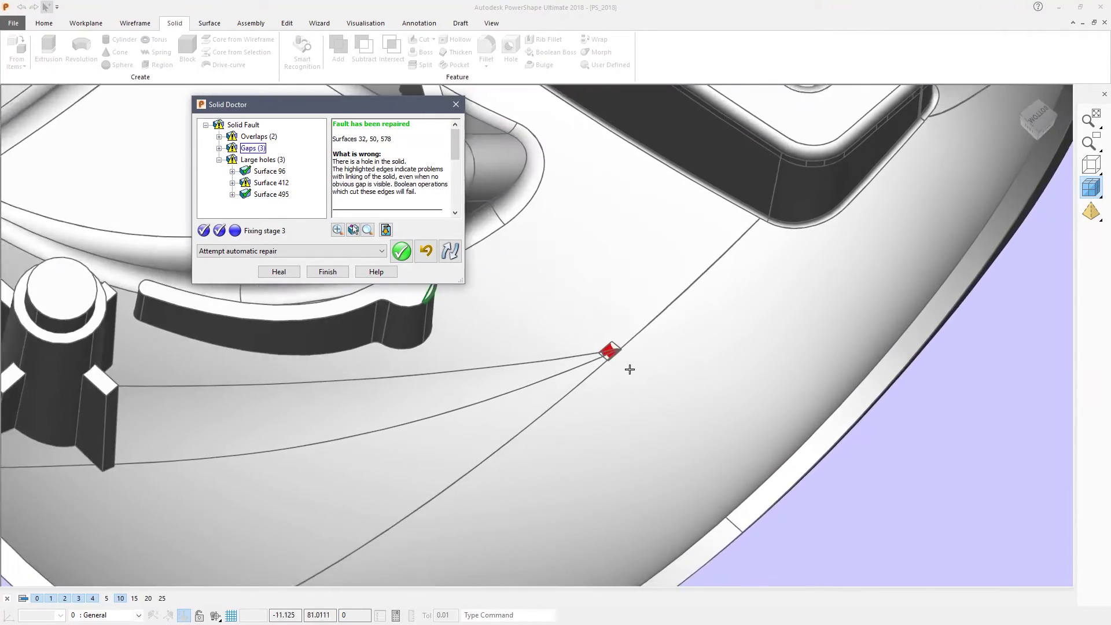
pyautogui.click(338, 231)
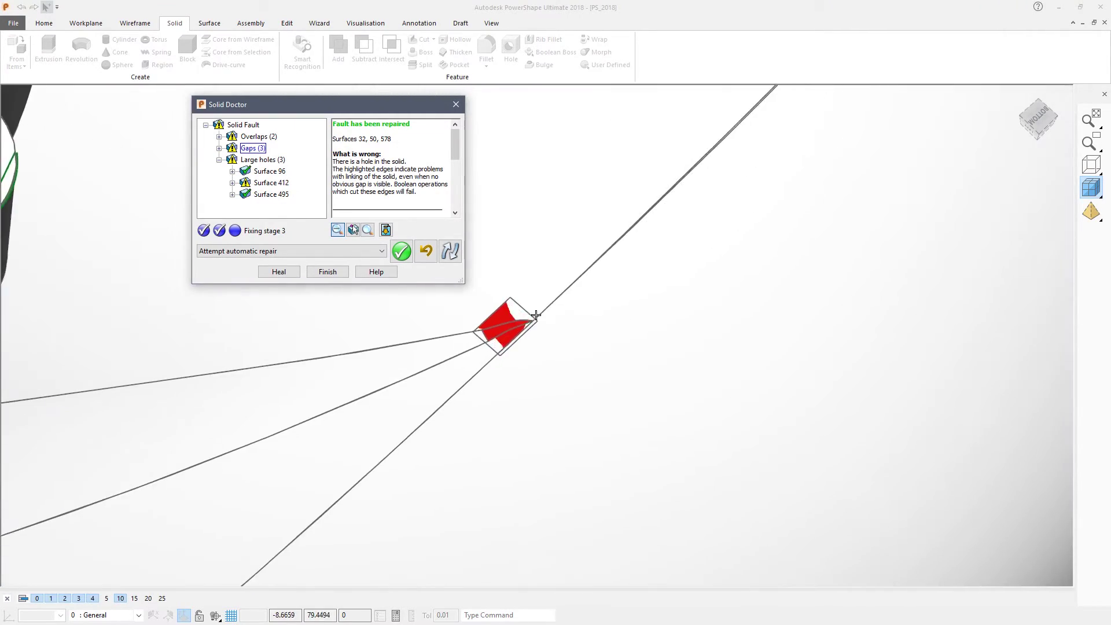
pyautogui.scroll(-5, 630, 373)
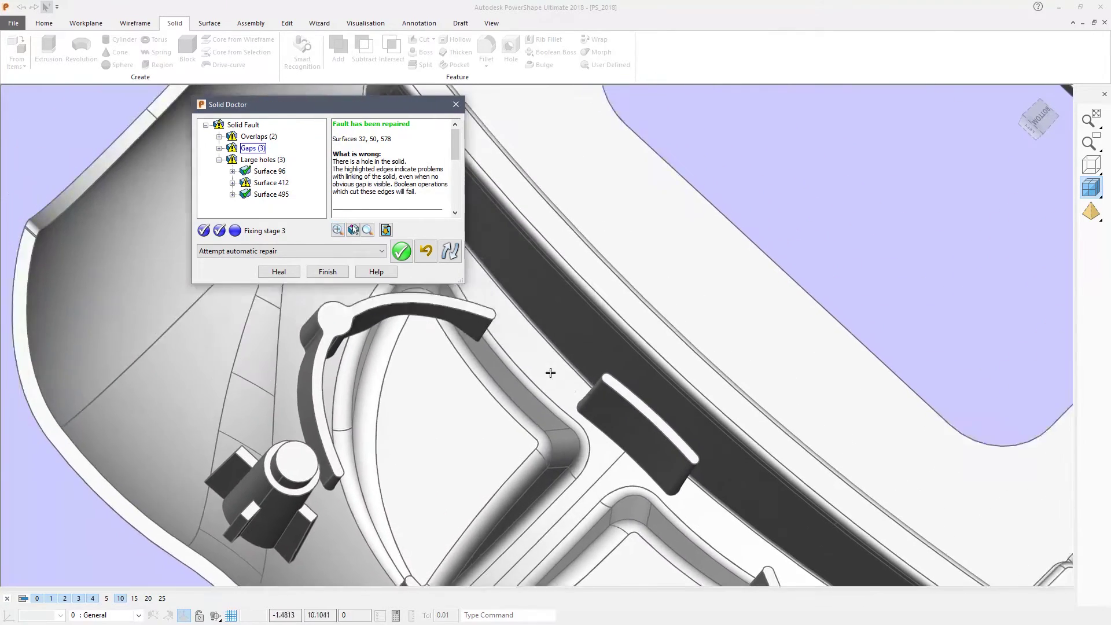
pyautogui.scroll(6, 615, 365)
pyautogui.scroll(-5, 626, 363)
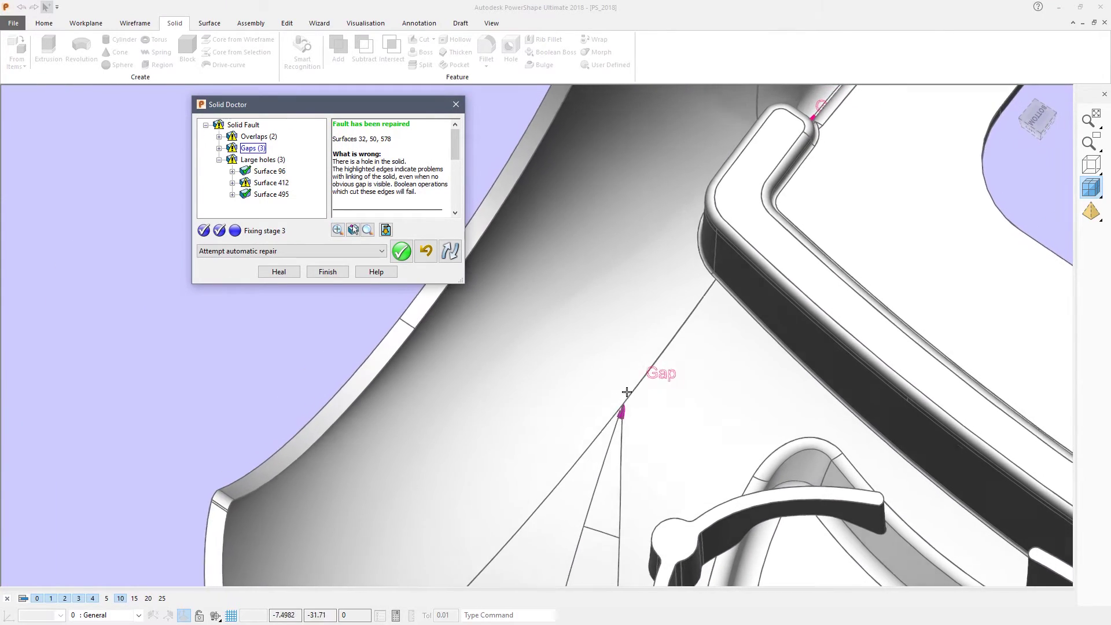
pyautogui.scroll(4, 627, 404)
pyautogui.moveTo(633, 403); pyautogui.dragTo(614, 400, button='middle')
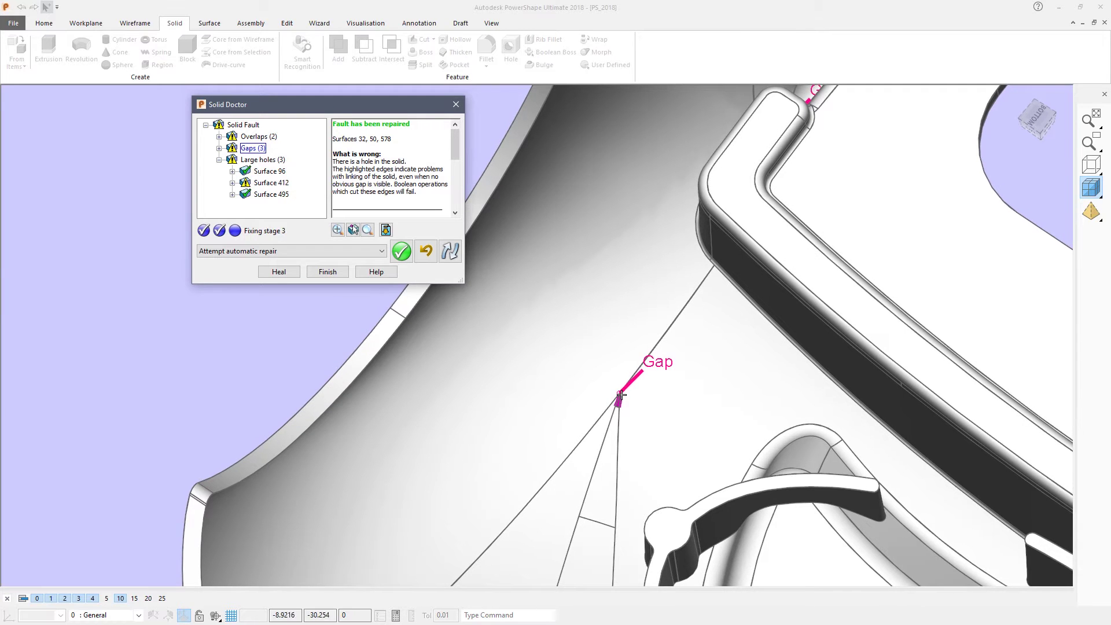
# Step: Extract the small surface at the gap where the thin body surfaces converge from the solid for editing
pyautogui.moveTo(624, 393)
pyautogui.keyDown('shift'); pyautogui.mouseDown(button='middle')
pyautogui.moveTo(565, 194)
pyautogui.moveTo(731, 372)
pyautogui.moveTo(721, 443)
pyautogui.moveTo(744, 392)
pyautogui.mouseUp(button='middle'); pyautogui.keyUp('shift')
pyautogui.scroll(3, 744, 392)
pyautogui.moveTo(818, 412)
pyautogui.keyDown('shift'); pyautogui.mouseDown(button='middle')
pyautogui.moveTo(697, 335)
pyautogui.moveTo(692, 218)
pyautogui.moveTo(694, 248)
pyautogui.mouseUp(button='middle'); pyautogui.keyUp('shift')
pyautogui.scroll(3, 697, 335)
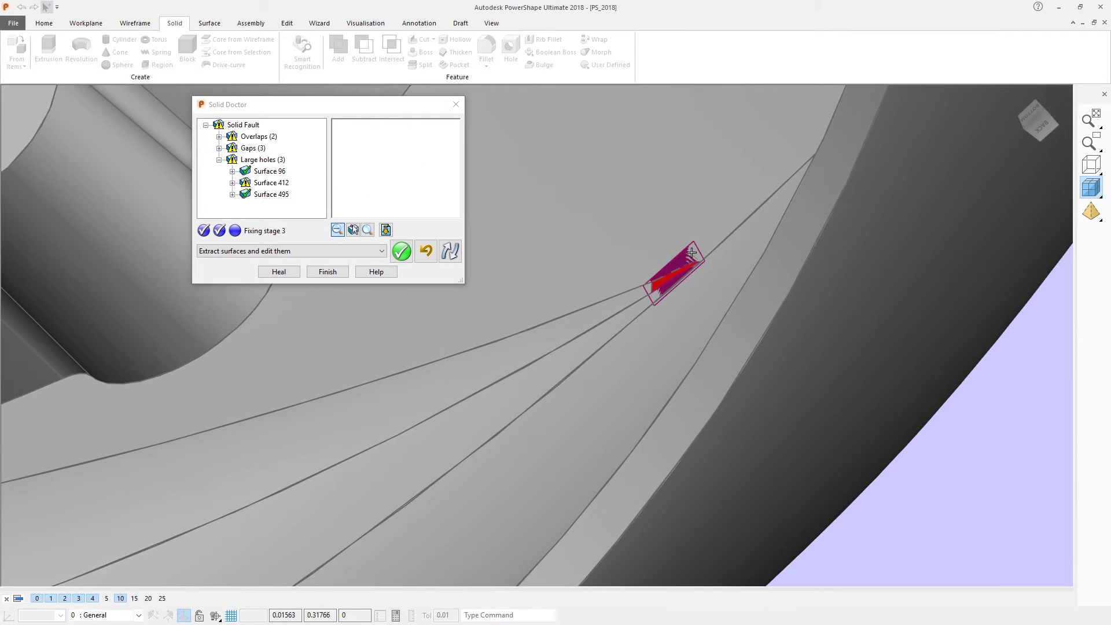
pyautogui.scroll(6, 691, 253)
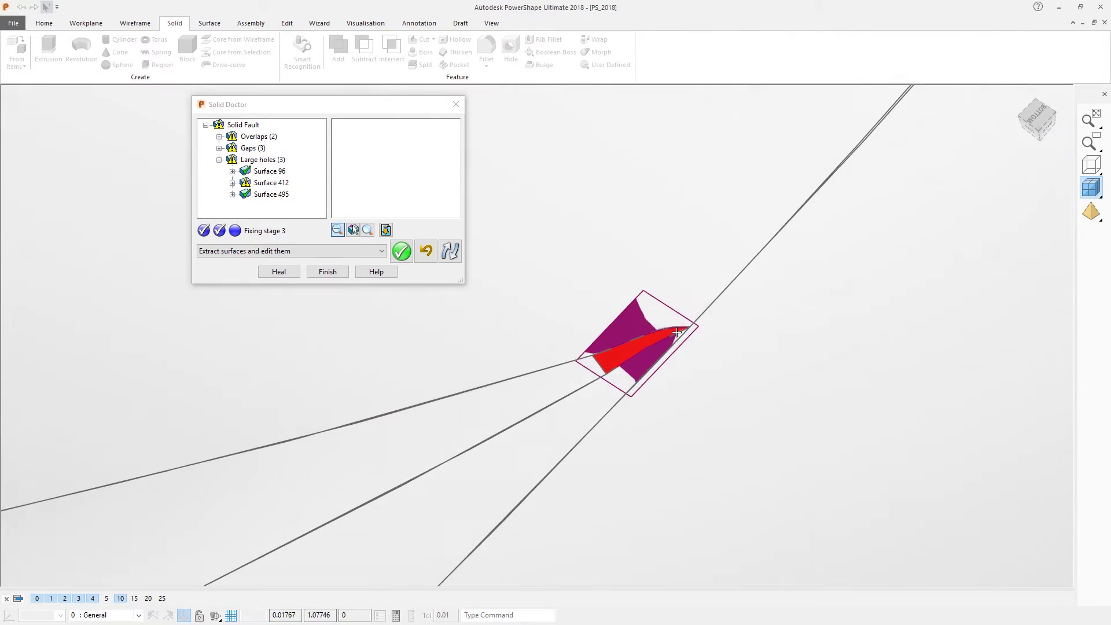
pyautogui.scroll(1, 677, 333)
pyautogui.keyDown('shift'); pyautogui.moveTo(644, 330); pyautogui.dragTo(571, 331, button='middle'); pyautogui.keyUp('shift')
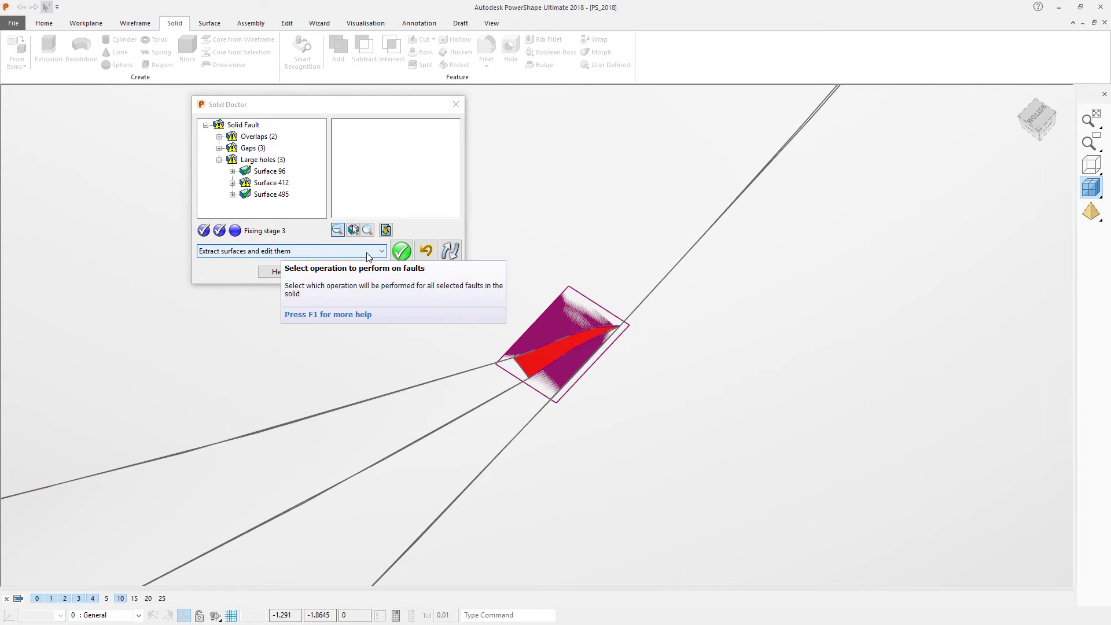
pyautogui.click(386, 252)
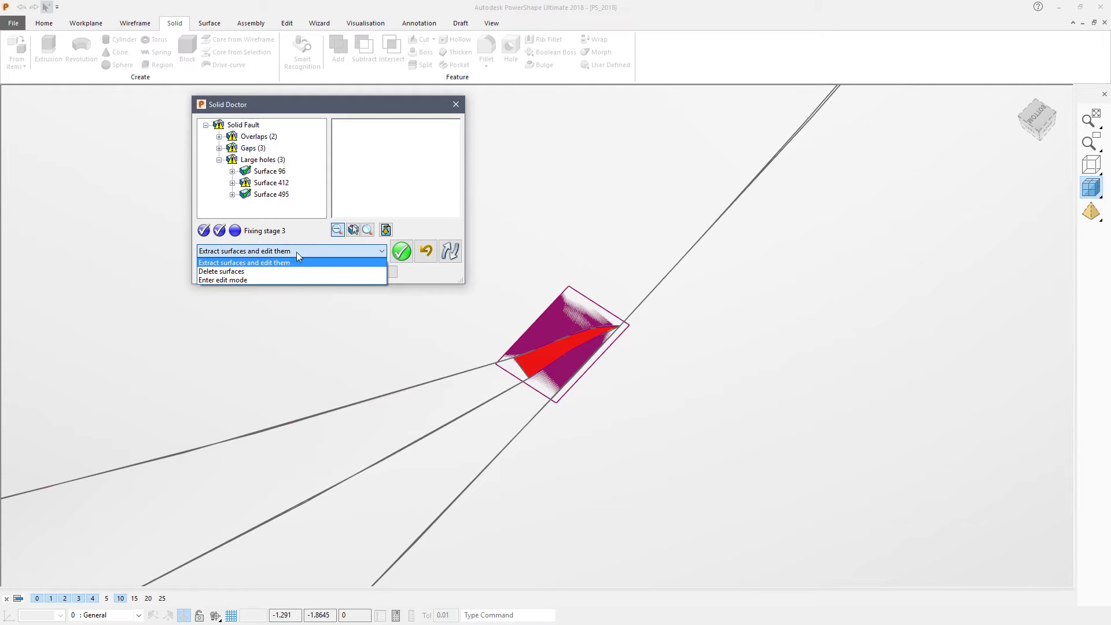
pyautogui.click(261, 254)
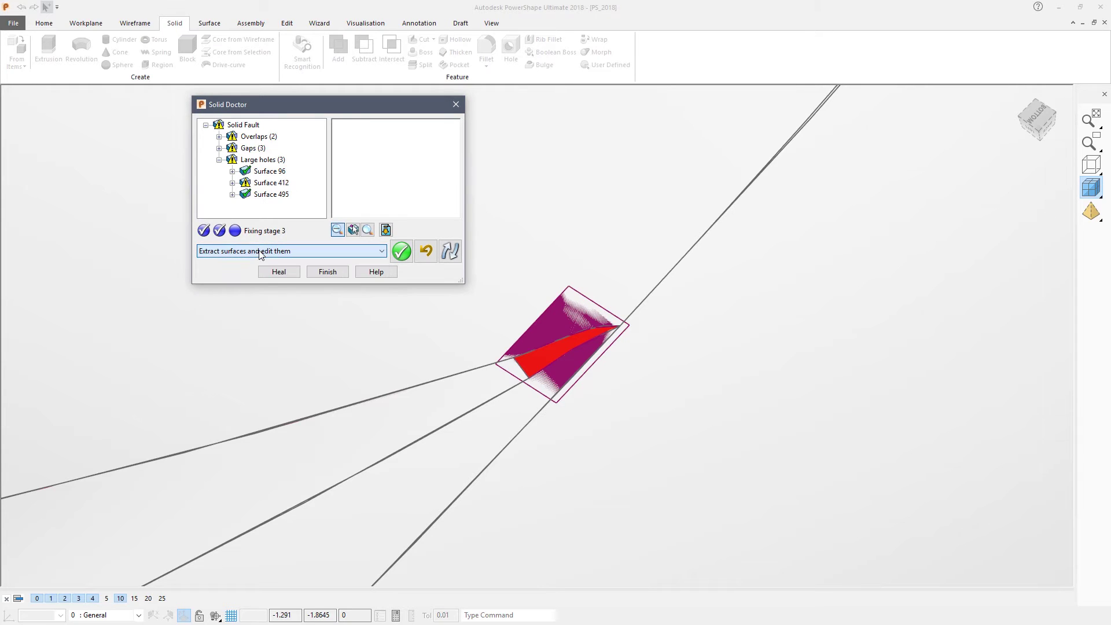
pyautogui.click(401, 251)
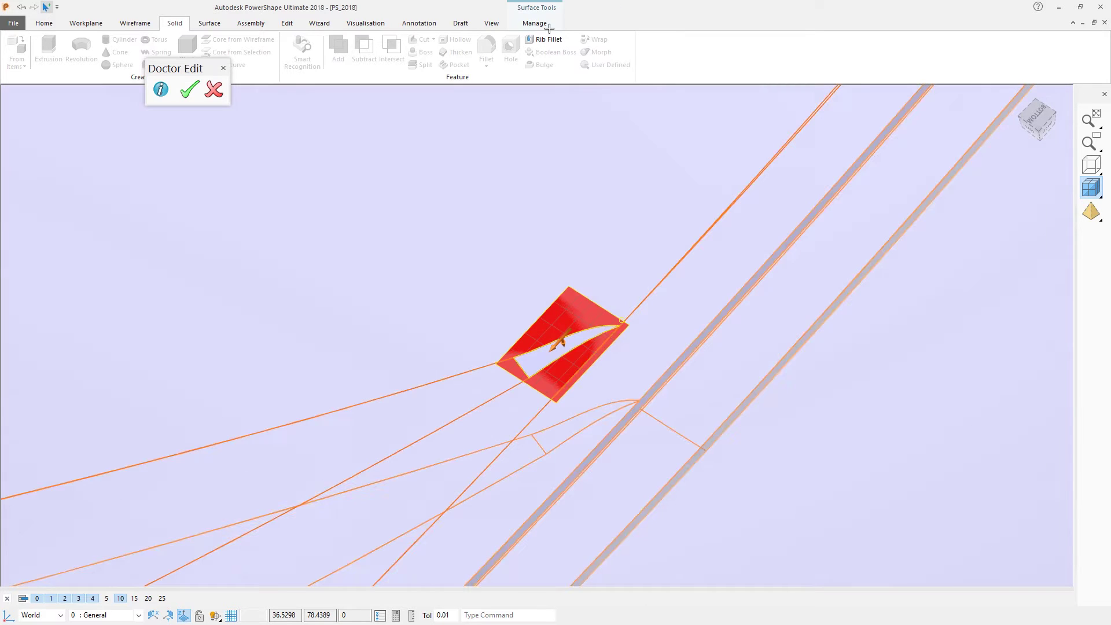
# Step: Replace the extracted surface's trim boundaries so that the curved sliver inside the trim outline is kept instead of the area around it
pyautogui.click(539, 25)
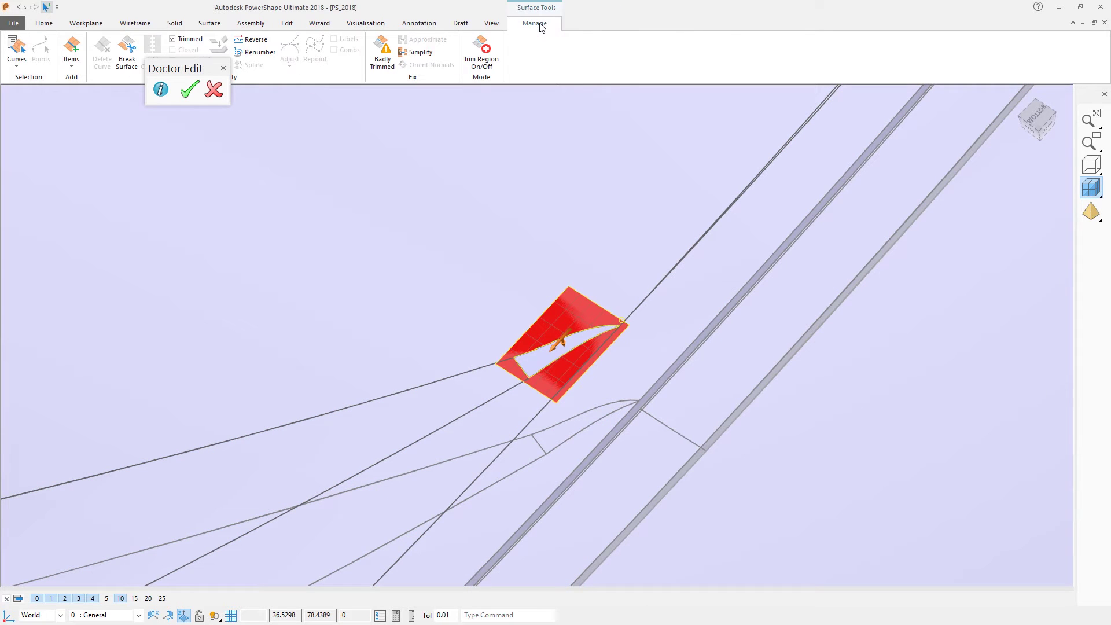
pyautogui.click(480, 50)
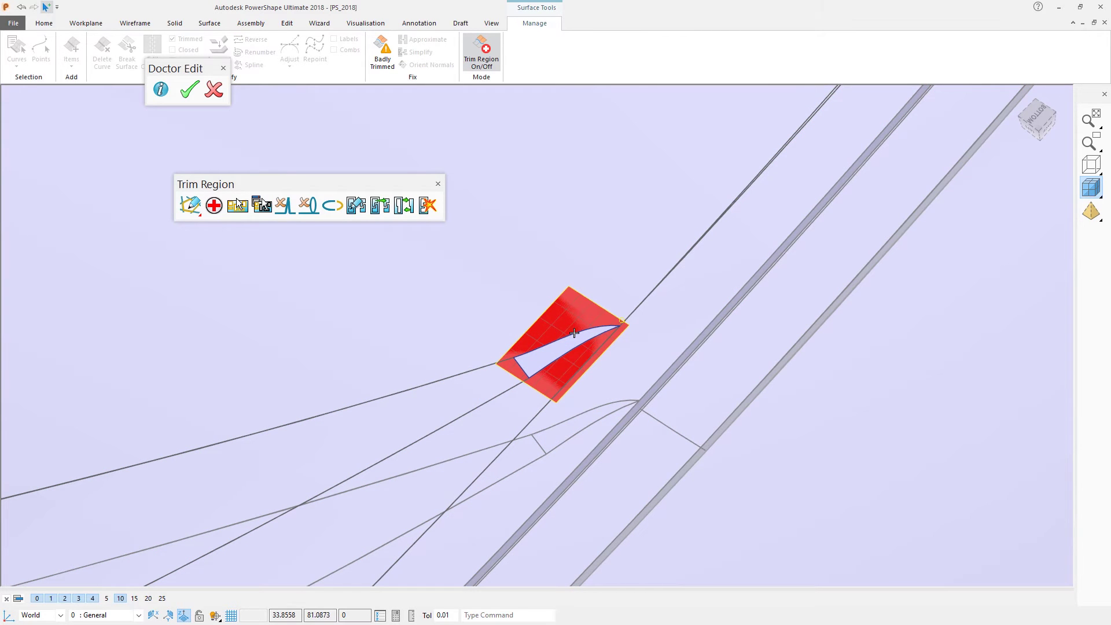
pyautogui.click(381, 206)
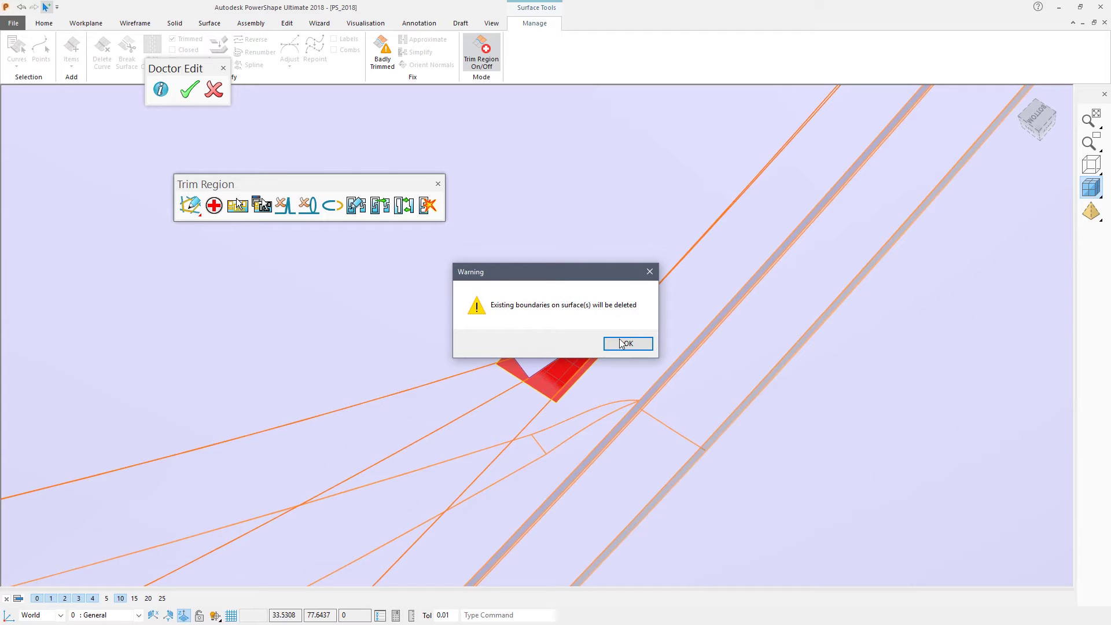
pyautogui.click(621, 343)
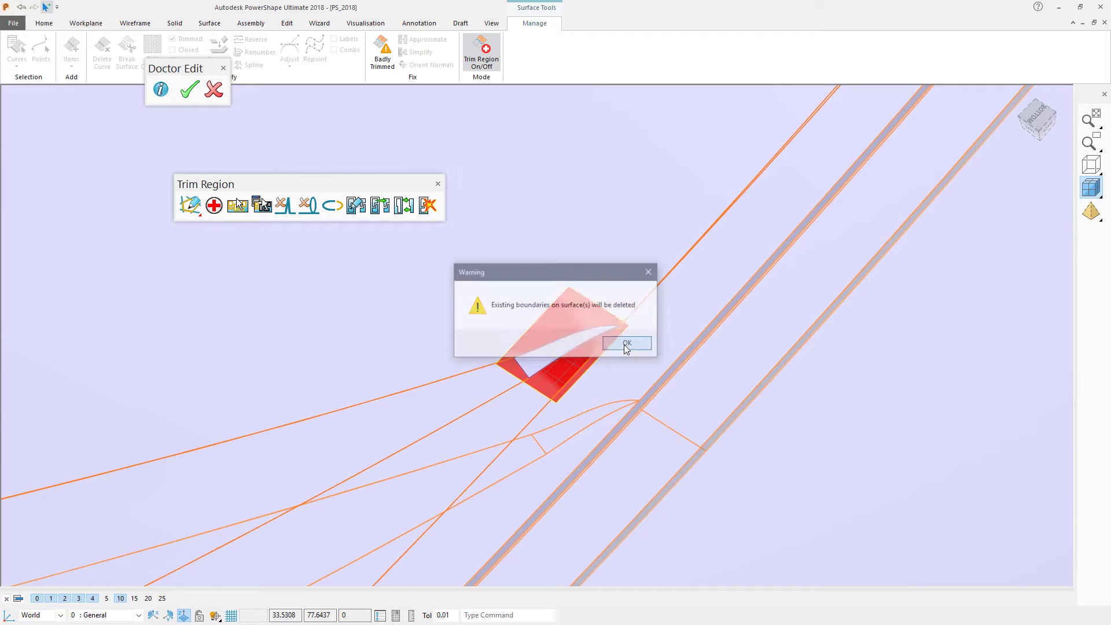
pyautogui.click(407, 206)
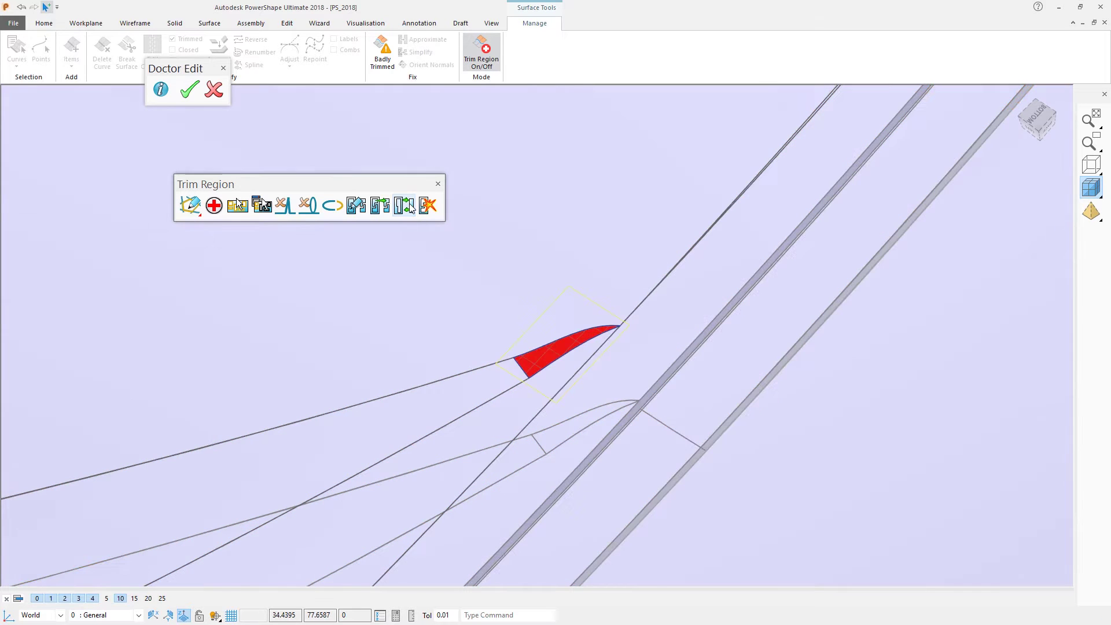
pyautogui.click(483, 51)
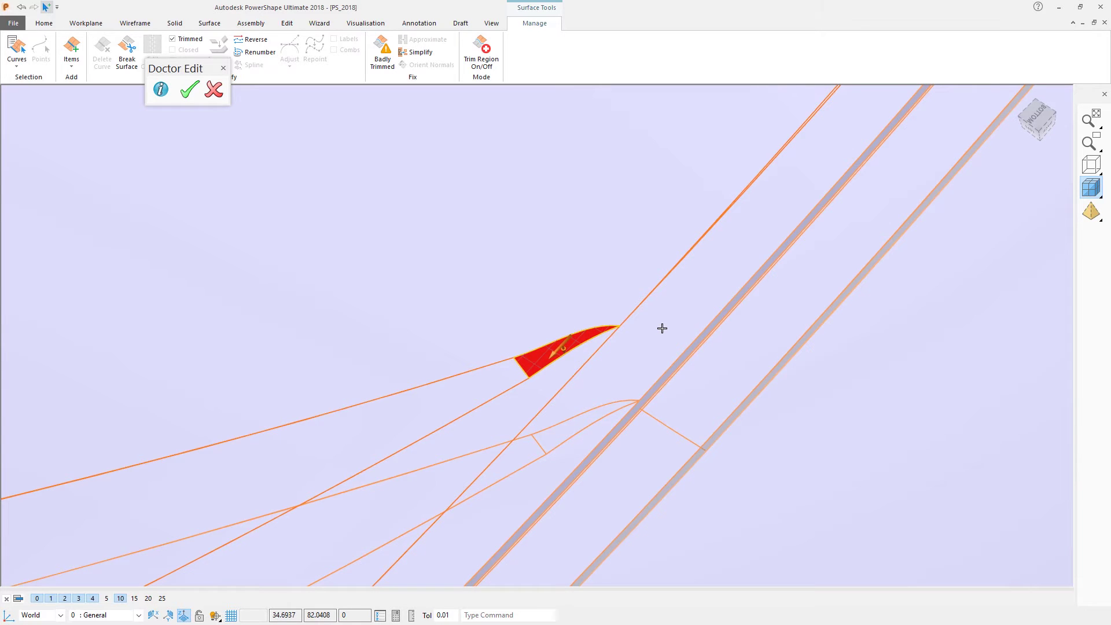
# Step: Mirror a copy of the corrected sliver surface across the car body's lengthwise centre plane
pyautogui.click(288, 23)
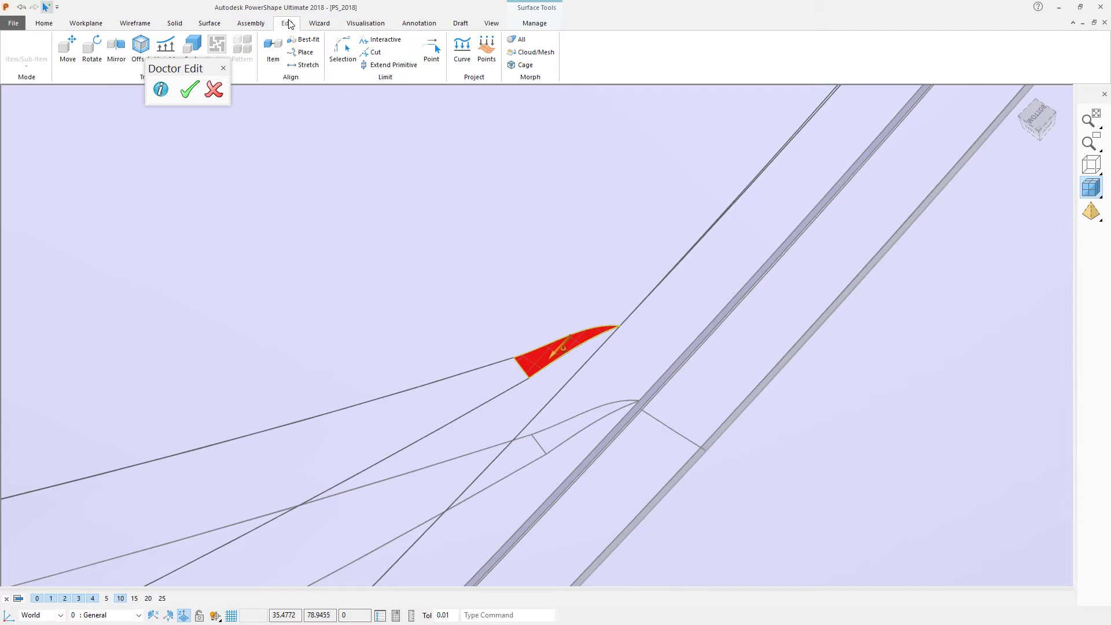
pyautogui.click(119, 51)
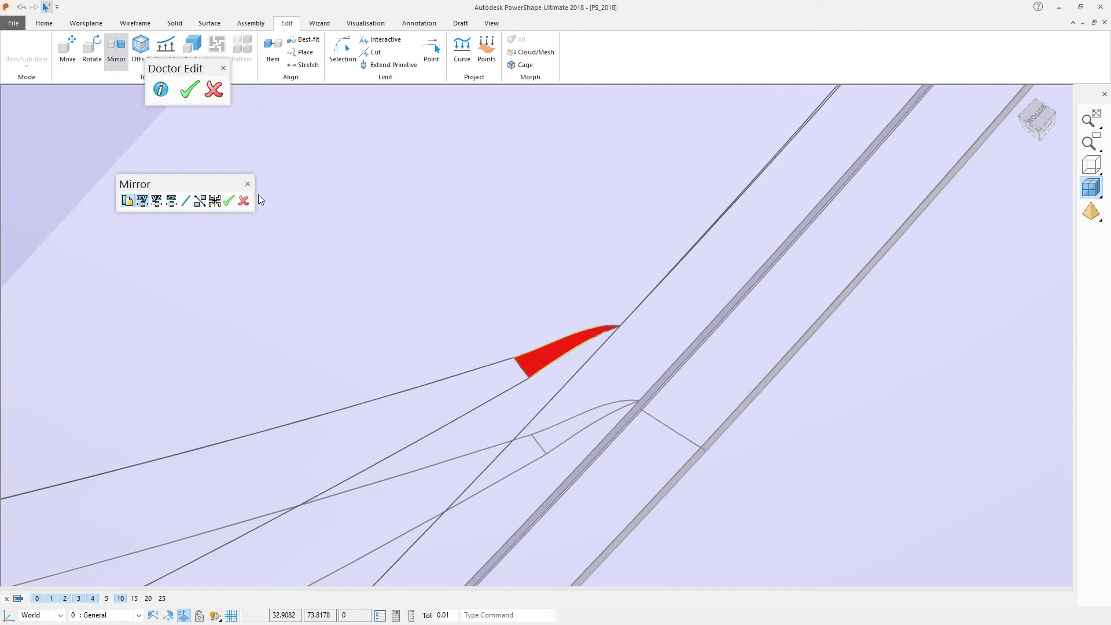
pyautogui.scroll(-3, 231, 223)
pyautogui.scroll(-5, 229, 225)
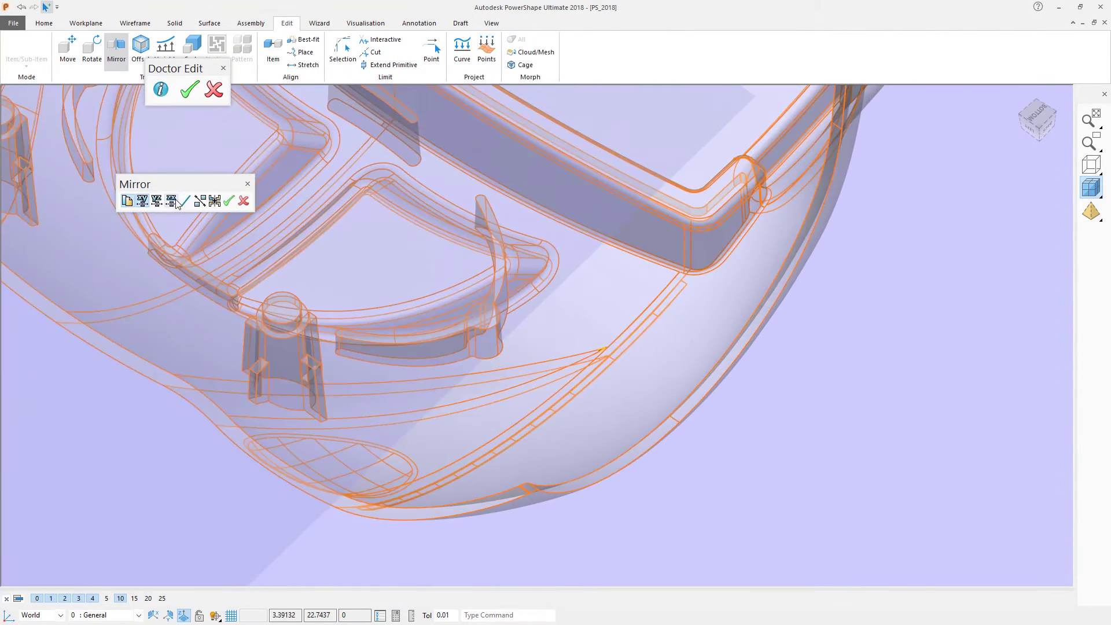
pyautogui.click(174, 202)
pyautogui.keyDown('shift'); pyautogui.moveTo(206, 231); pyautogui.dragTo(319, 254, button='middle'); pyautogui.keyUp('shift')
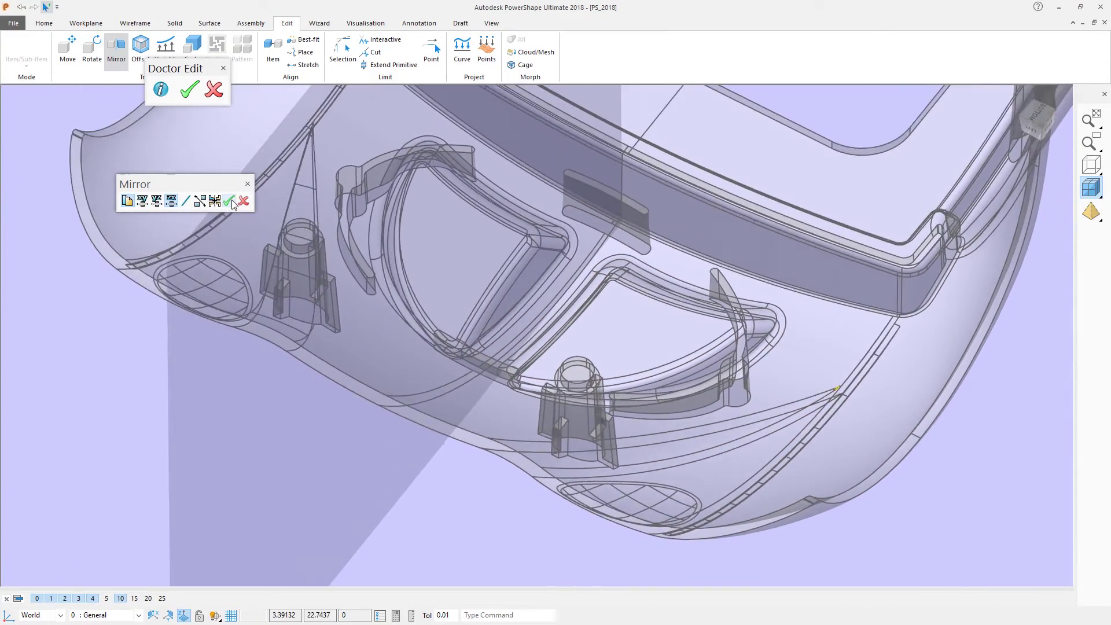
pyautogui.click(232, 204)
pyautogui.click(244, 203)
# Step: Select all the body surfaces, including both sliver surfaces, and accept the Doctor Edit to rebuild the solid
pyautogui.keyDown('shift'); pyautogui.moveTo(159, 333); pyautogui.dragTo(193, 409, button='middle'); pyautogui.keyUp('shift')
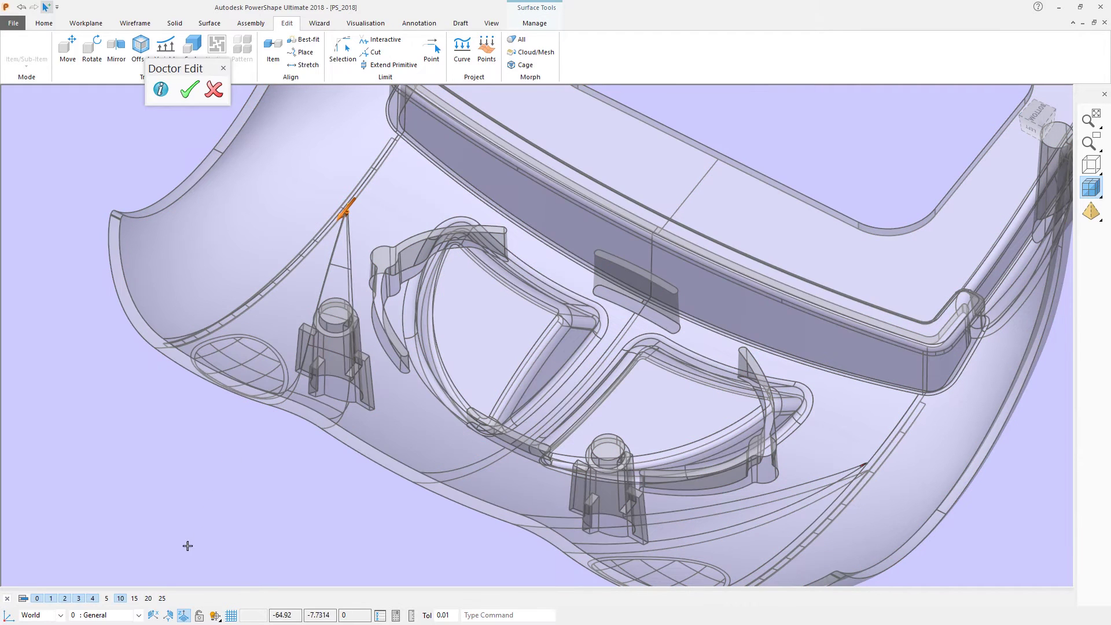
pyautogui.moveTo(175, 554); pyautogui.dragTo(983, 143)
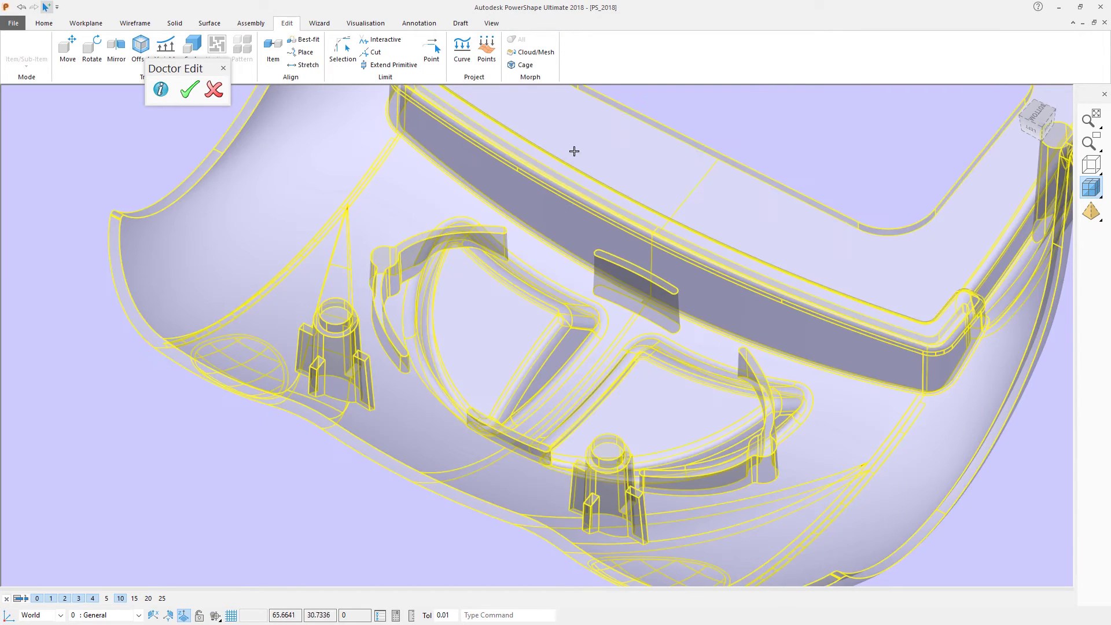
pyautogui.click(190, 89)
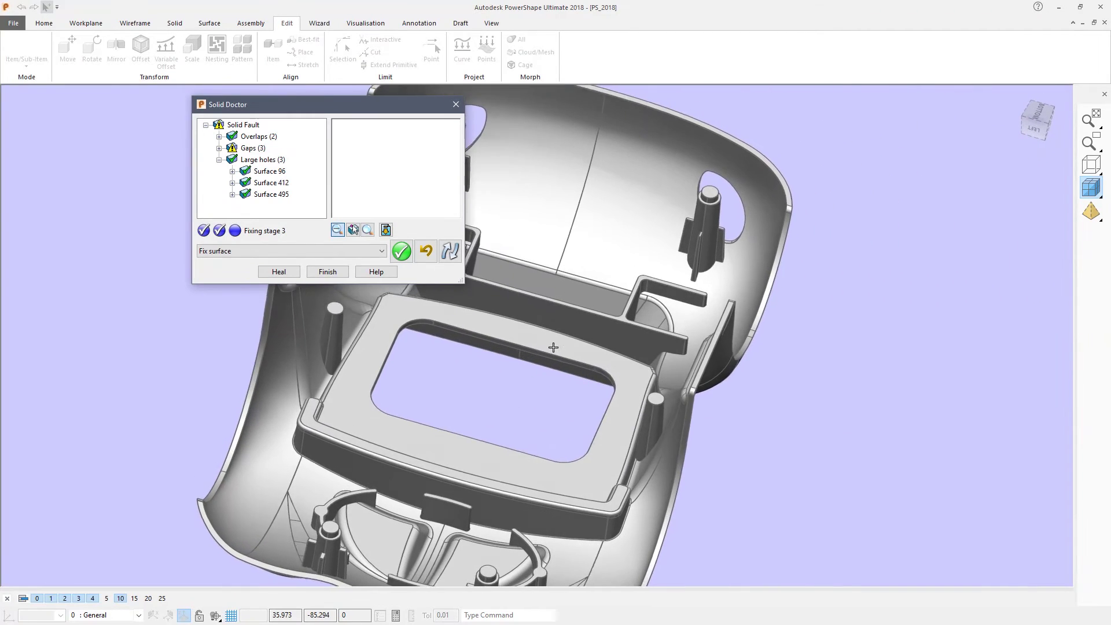
# Step: Locate the remaining gap at the corner of the cockpit frame and remove the adjoining flat face with Delete surfaces
pyautogui.click(232, 148)
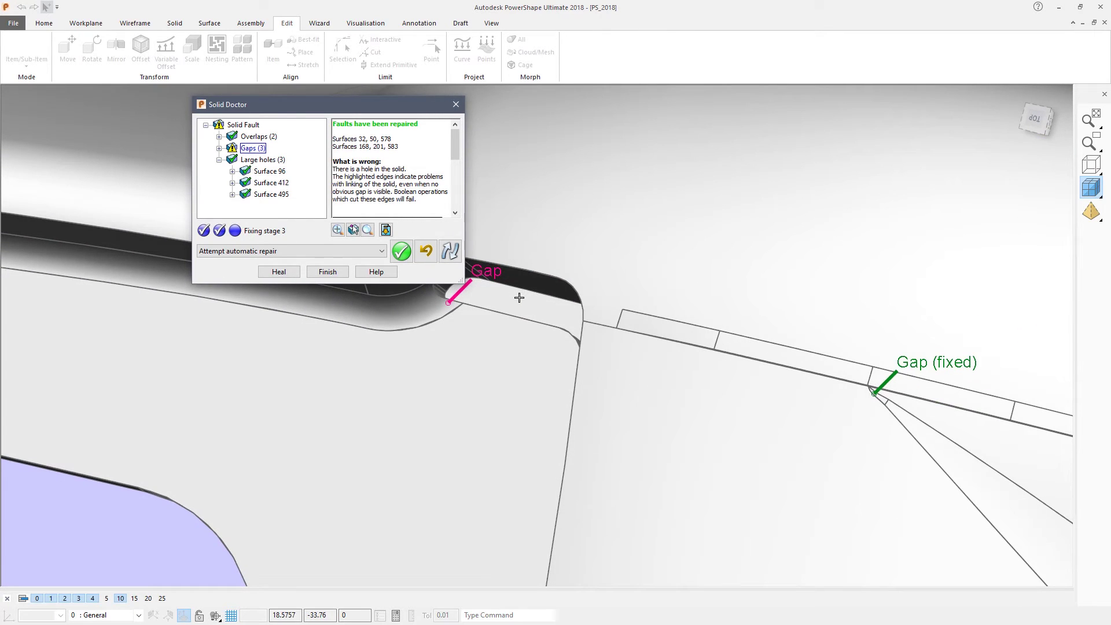
pyautogui.click(519, 297)
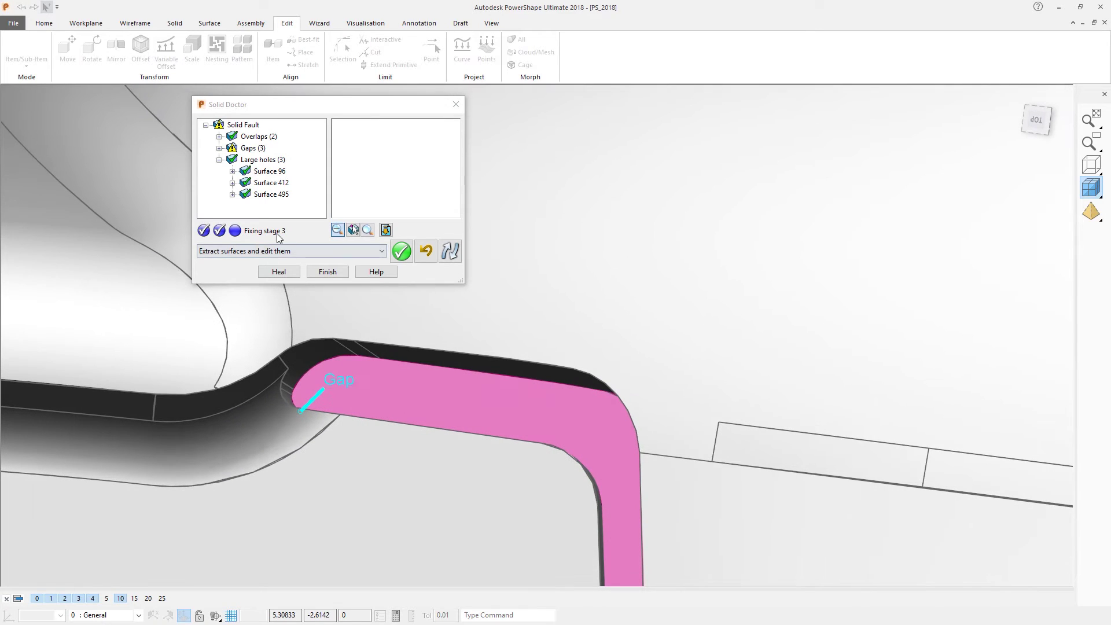
pyautogui.click(278, 251)
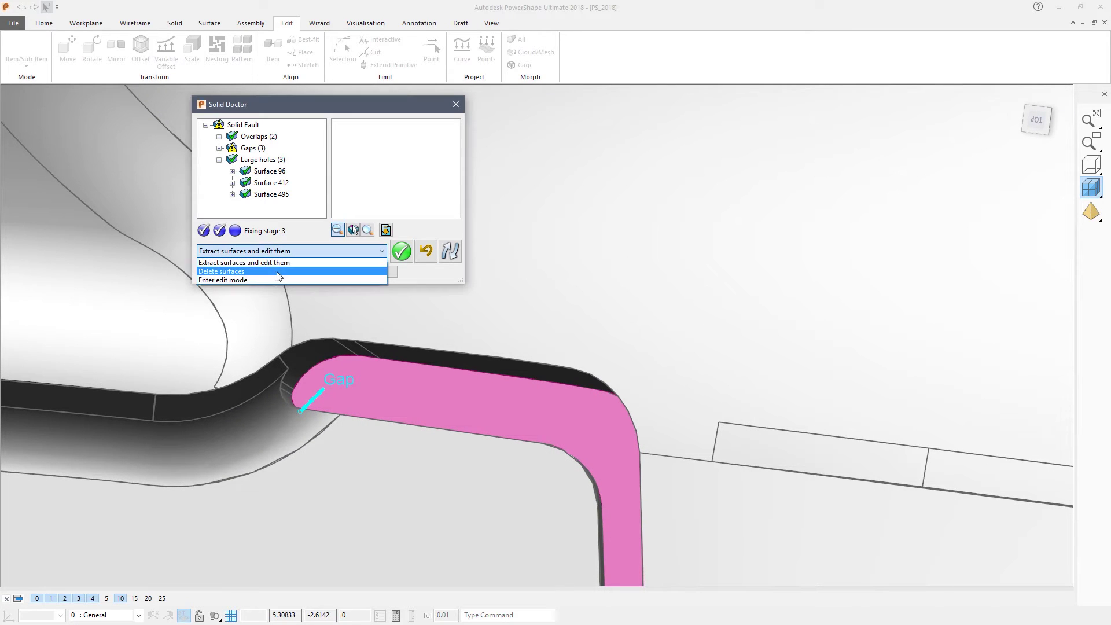
pyautogui.click(225, 272)
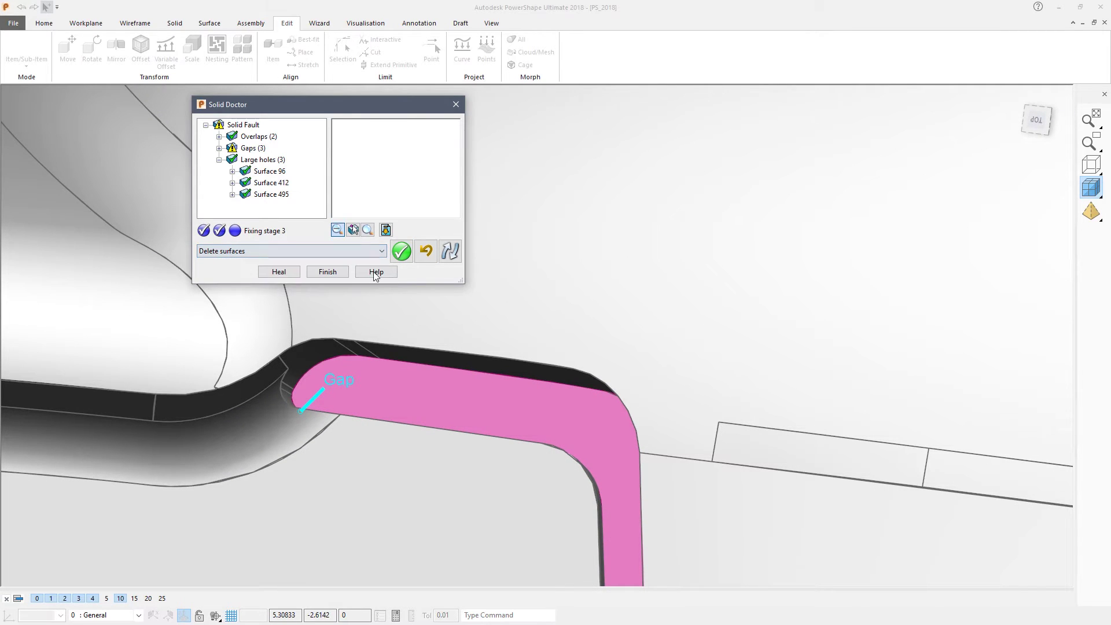
pyautogui.click(401, 252)
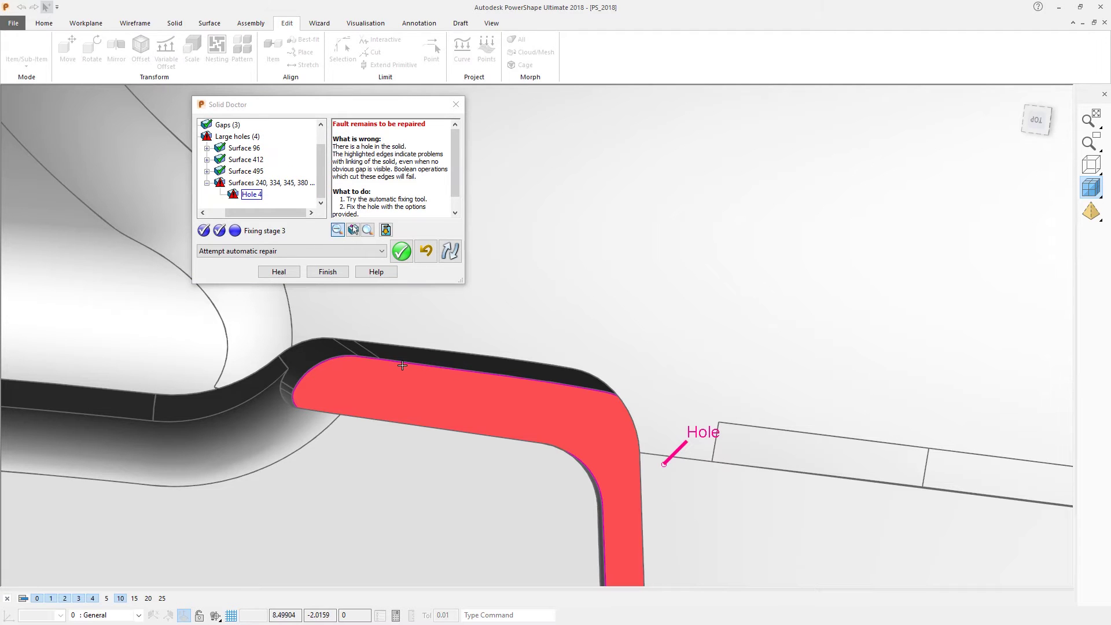
# Step: Close the hole left by the deleted frame face using Fill hole with non-tangential surface
pyautogui.click(382, 250)
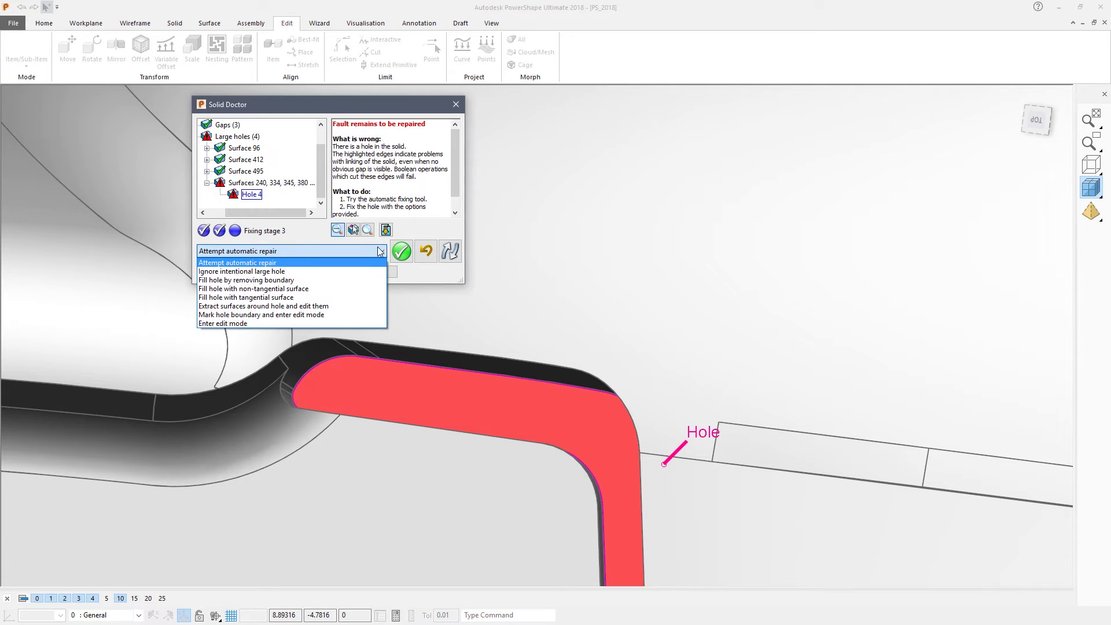
pyautogui.click(248, 289)
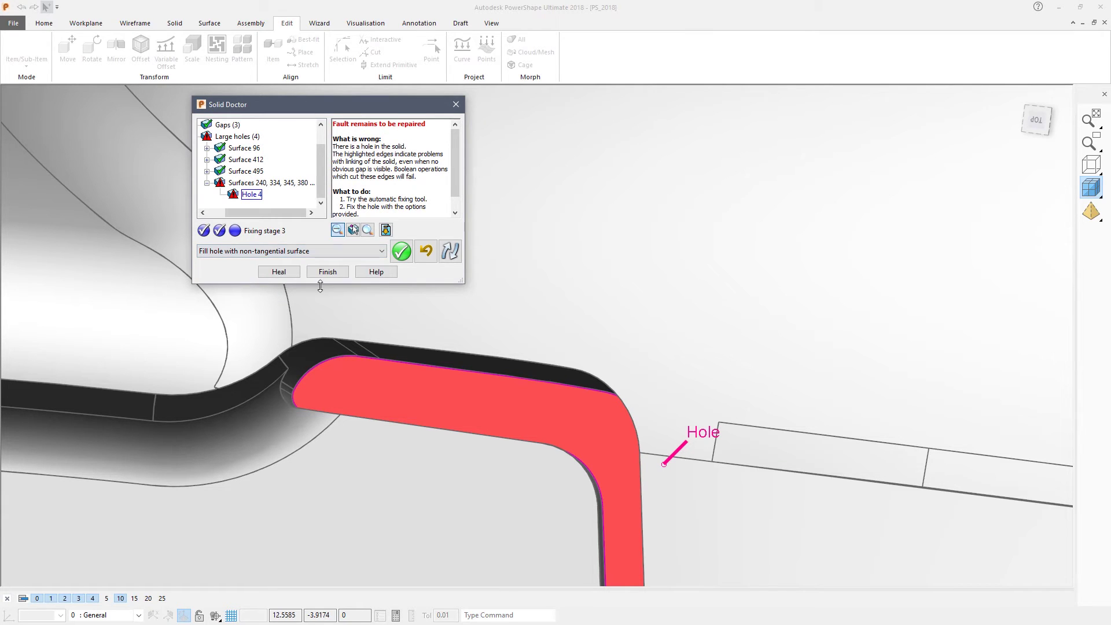
pyautogui.click(399, 252)
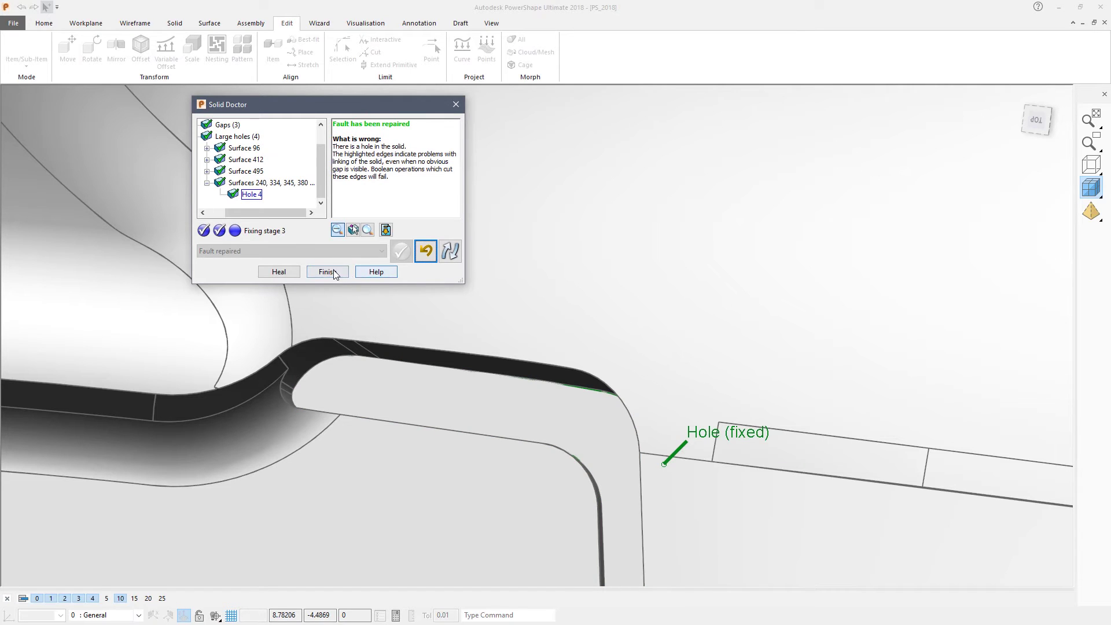
# Step: Recheck the solid for remaining faults, close Solid Doctor and deselect the repaired car body
pyautogui.click(451, 253)
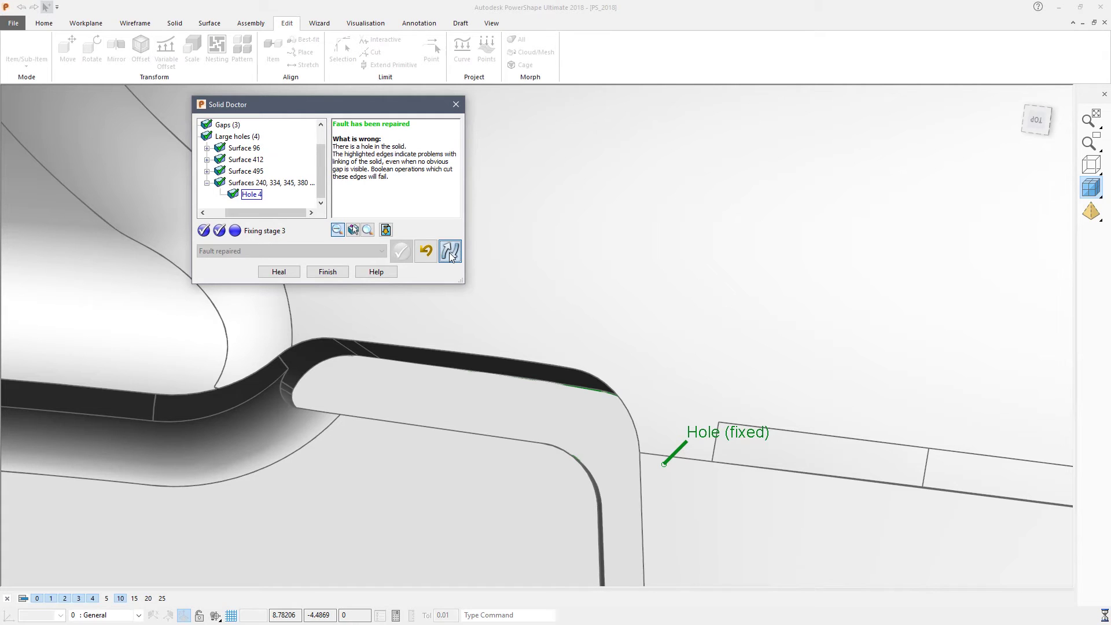
pyautogui.click(450, 252)
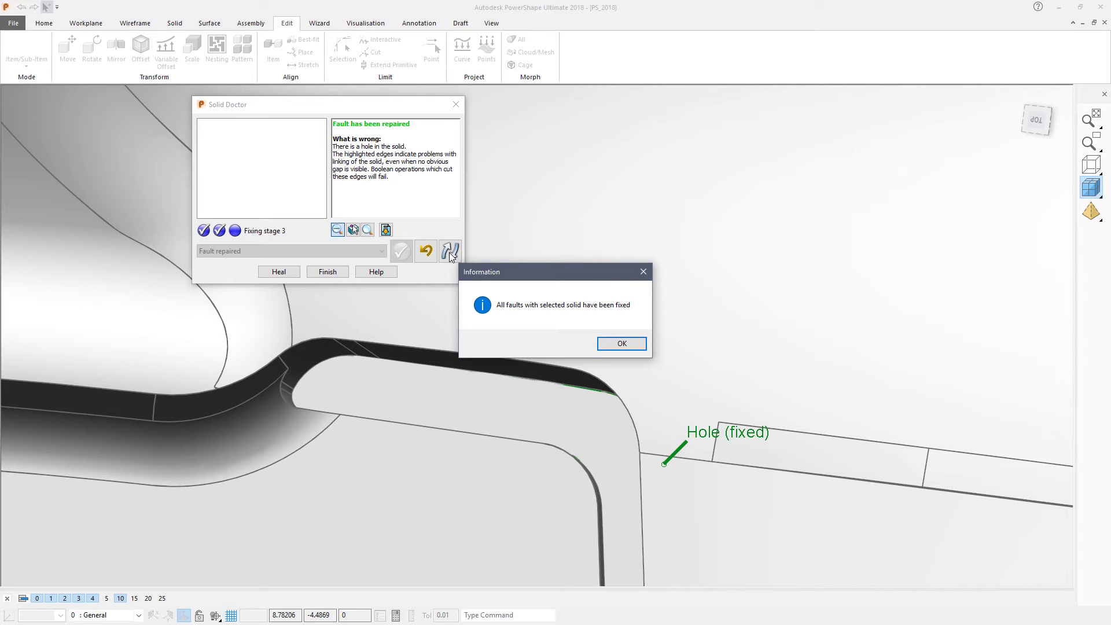
pyautogui.click(621, 345)
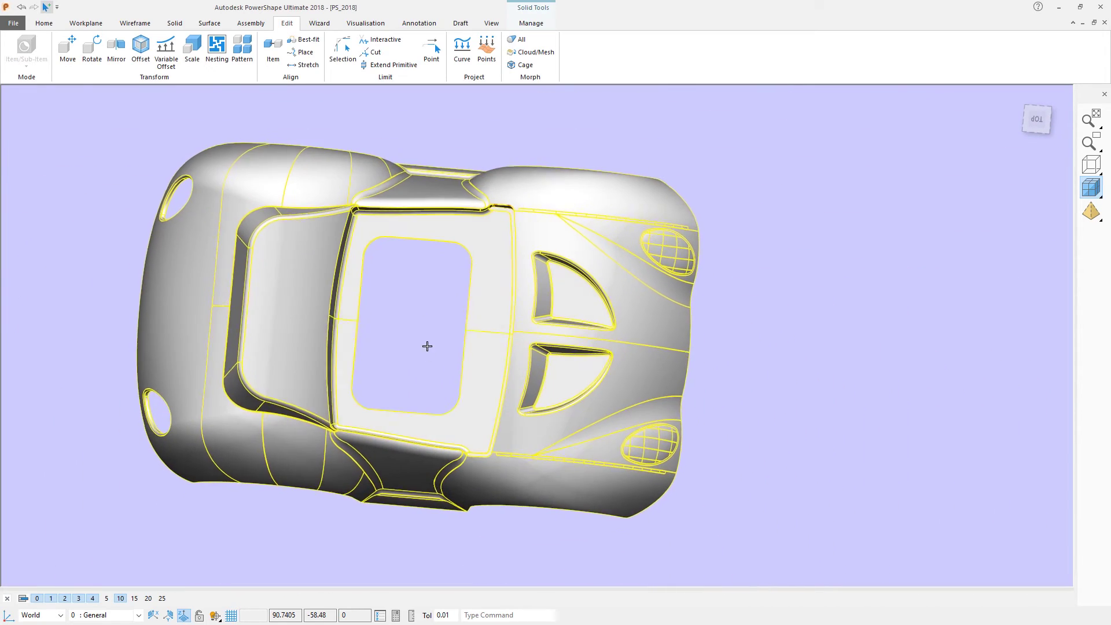
pyautogui.click(425, 323)
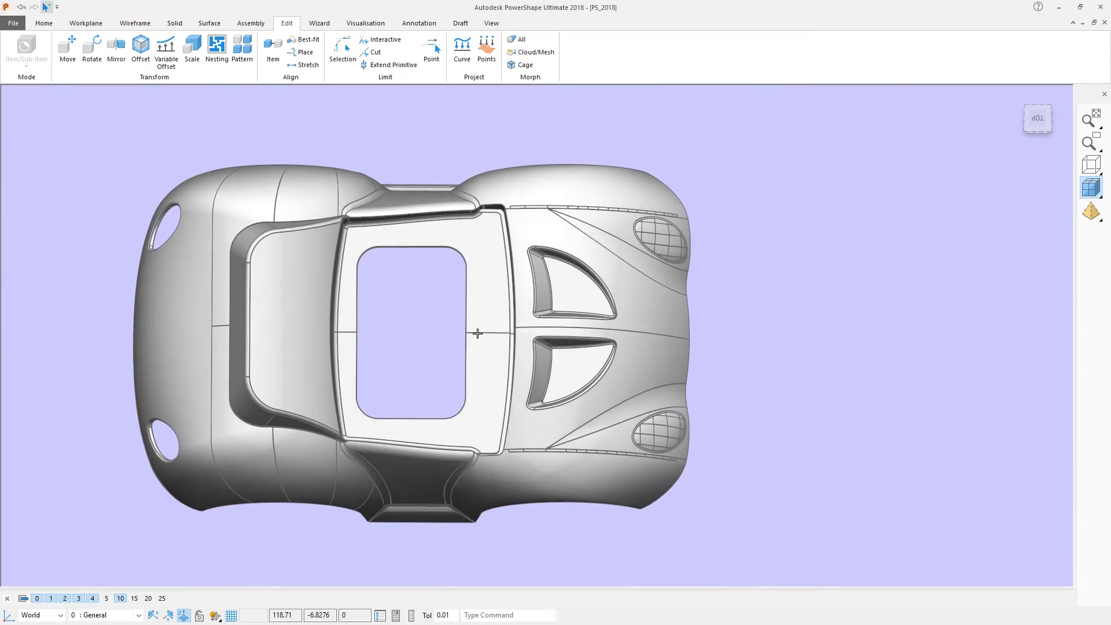
# Step: Start a solid core/cavity separation on the repaired car body and inspect the separated core, cavity and central faces
pyautogui.moveTo(478, 334); pyautogui.dragTo(323, 26, button='middle')
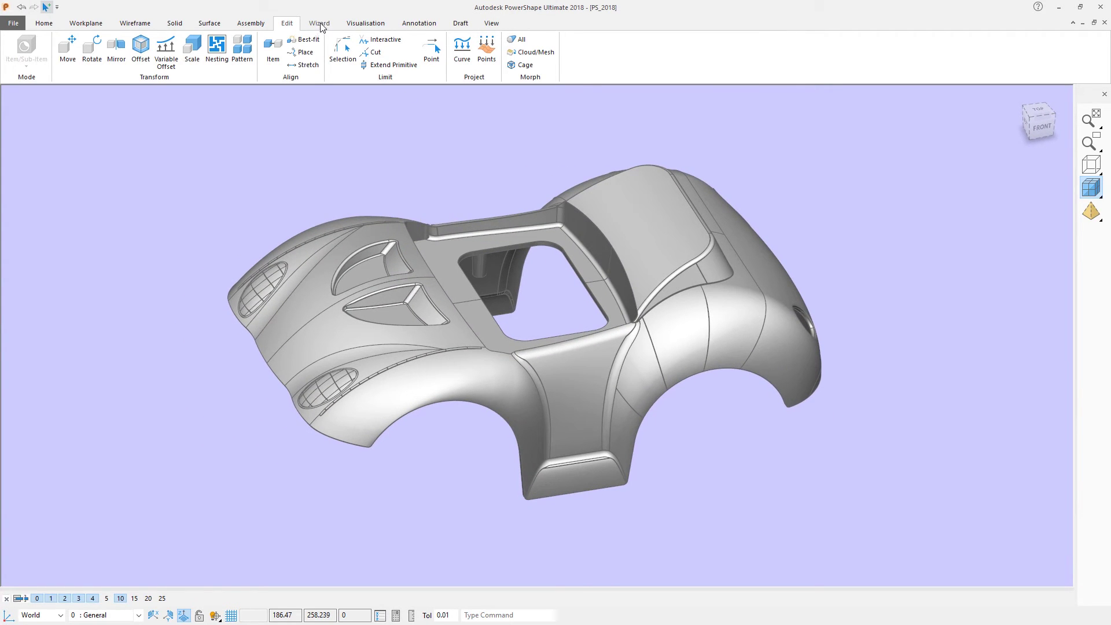
pyautogui.click(320, 25)
pyautogui.click(357, 239)
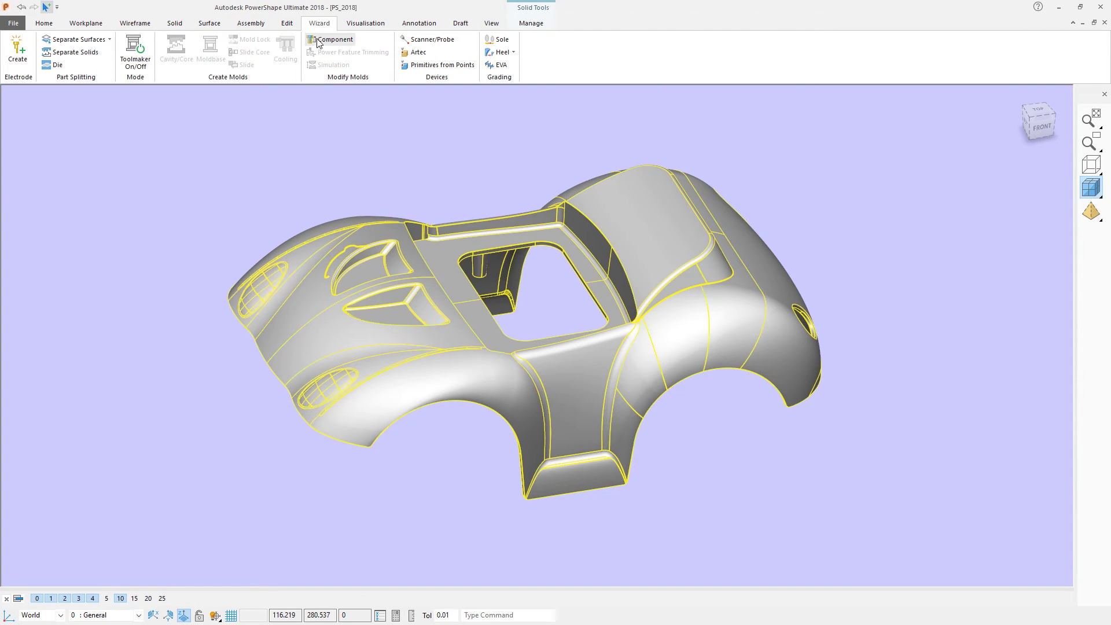
pyautogui.click(75, 52)
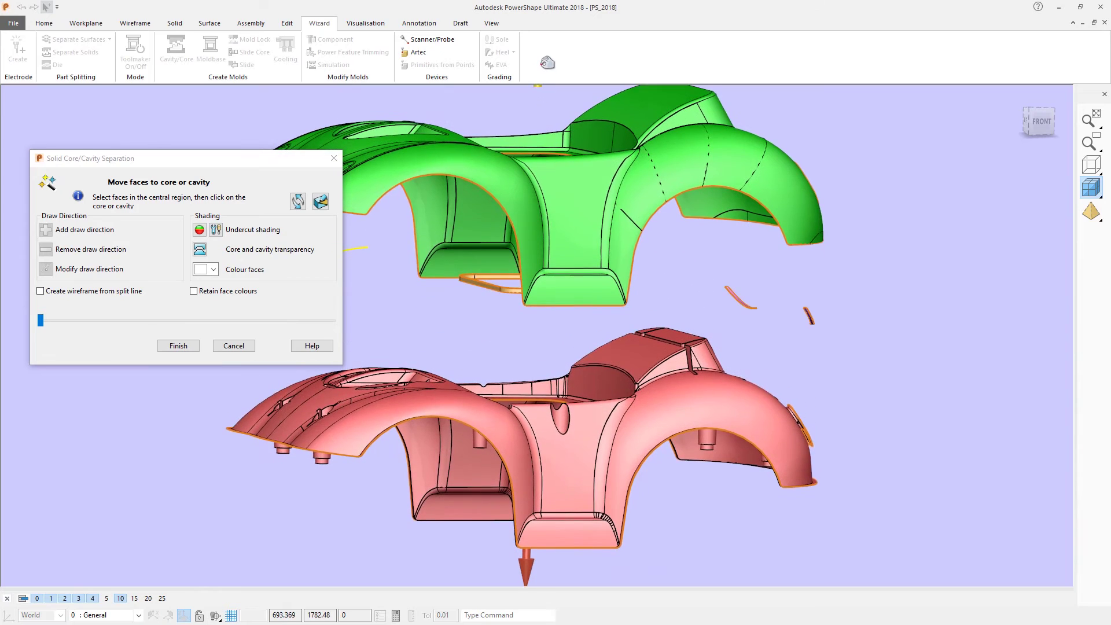
pyautogui.moveTo(583, 315); pyautogui.dragTo(400, 290, button='middle')
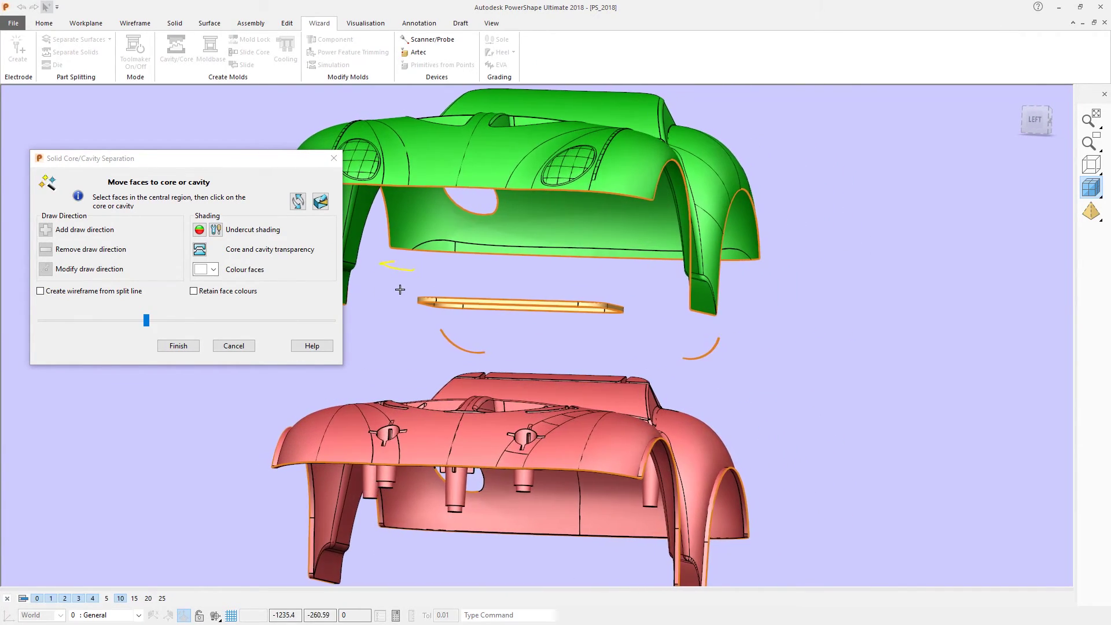
# Step: Select the cockpit opening's faces in the central region and move them to the green half of the separation
pyautogui.moveTo(402, 290); pyautogui.dragTo(632, 317)
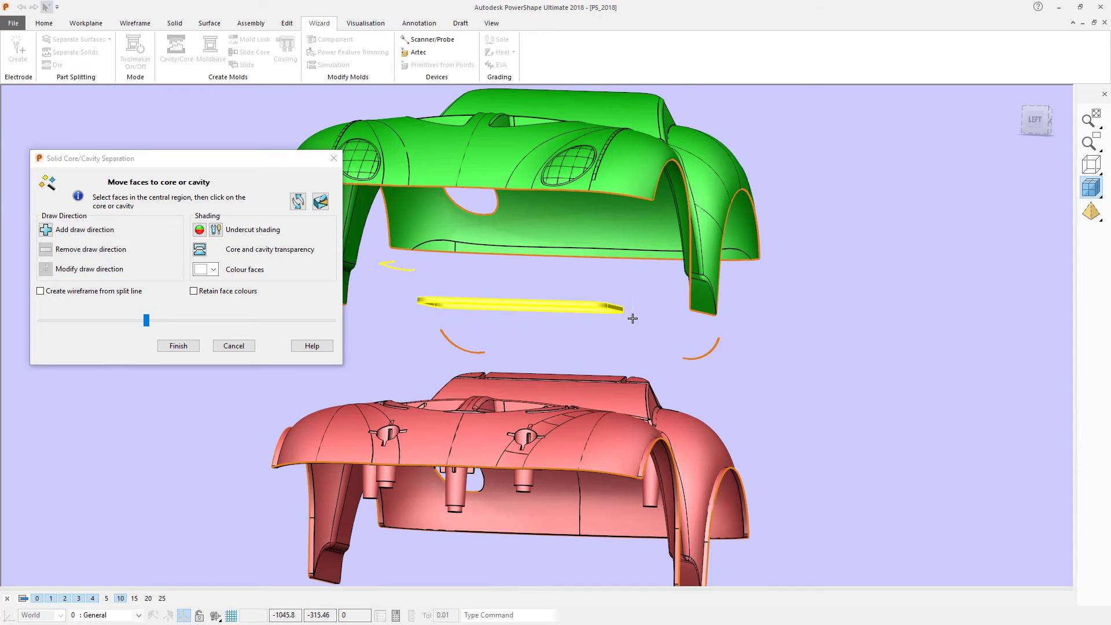
pyautogui.click(608, 143)
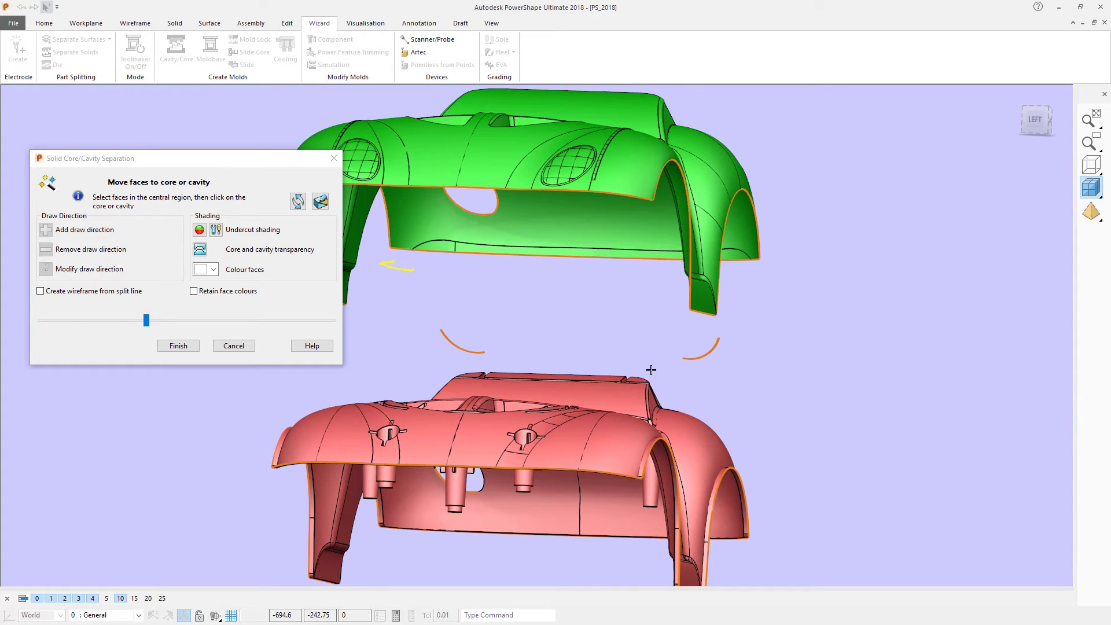
pyautogui.moveTo(650, 371)
pyautogui.mouseDown(button='middle')
pyautogui.moveTo(339, 310)
pyautogui.moveTo(449, 120)
pyautogui.mouseUp(button='middle')
pyautogui.moveTo(469, 118)
pyautogui.mouseDown()
pyautogui.moveTo(475, 196)
pyautogui.moveTo(468, 124)
pyautogui.mouseUp()
pyautogui.moveTo(717, 358); pyautogui.dragTo(695, 403, button='middle')
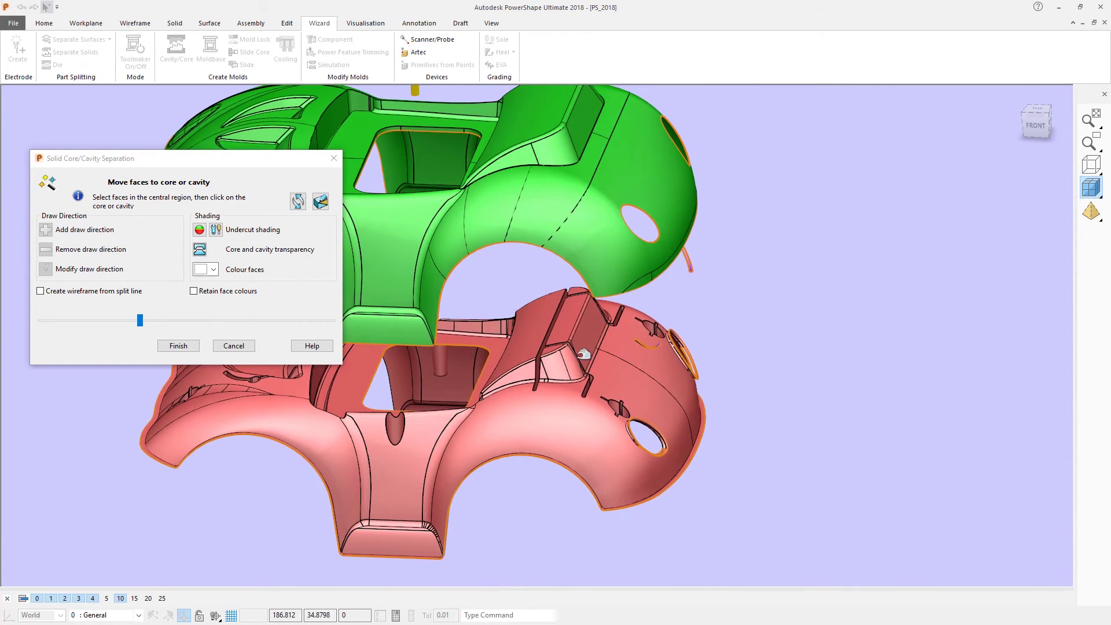
# Step: Add a draw direction for the central faces of the two rear light openings, using a solid face to set it
pyautogui.click(49, 232)
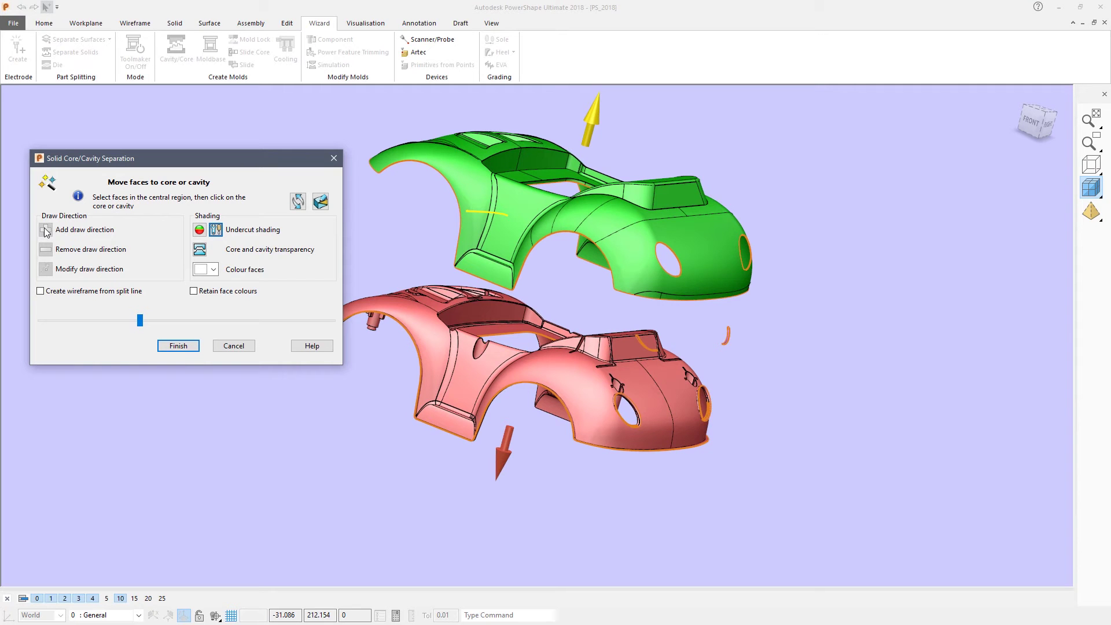
pyautogui.moveTo(492, 248); pyautogui.dragTo(680, 278, button='middle')
pyautogui.moveTo(680, 278); pyautogui.dragTo(758, 315)
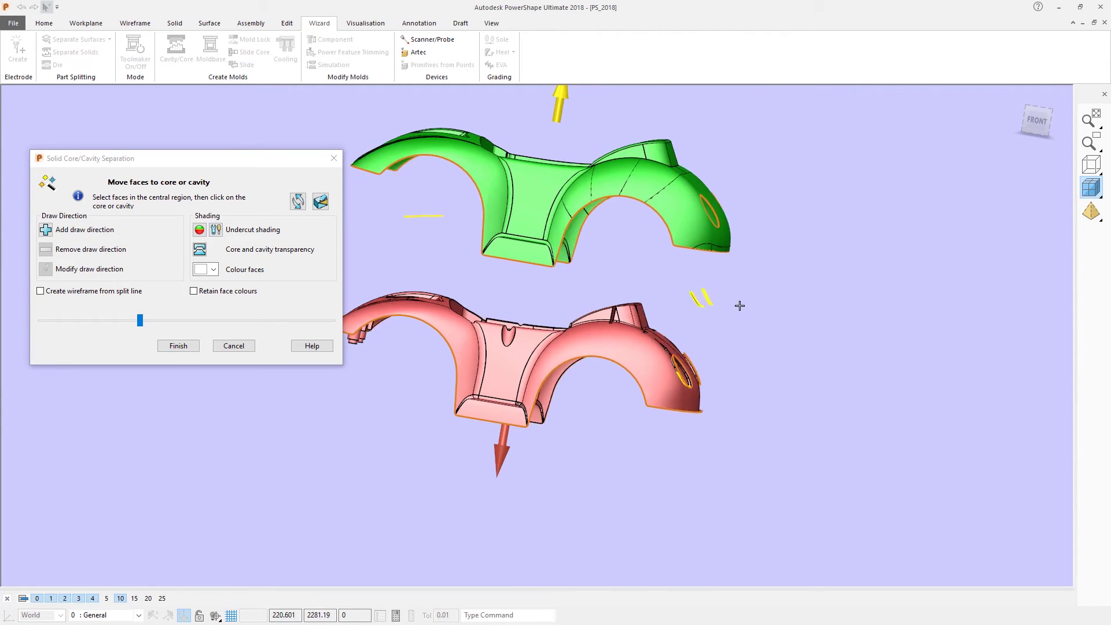
pyautogui.moveTo(739, 306); pyautogui.dragTo(590, 339, button='middle')
pyautogui.click(47, 228)
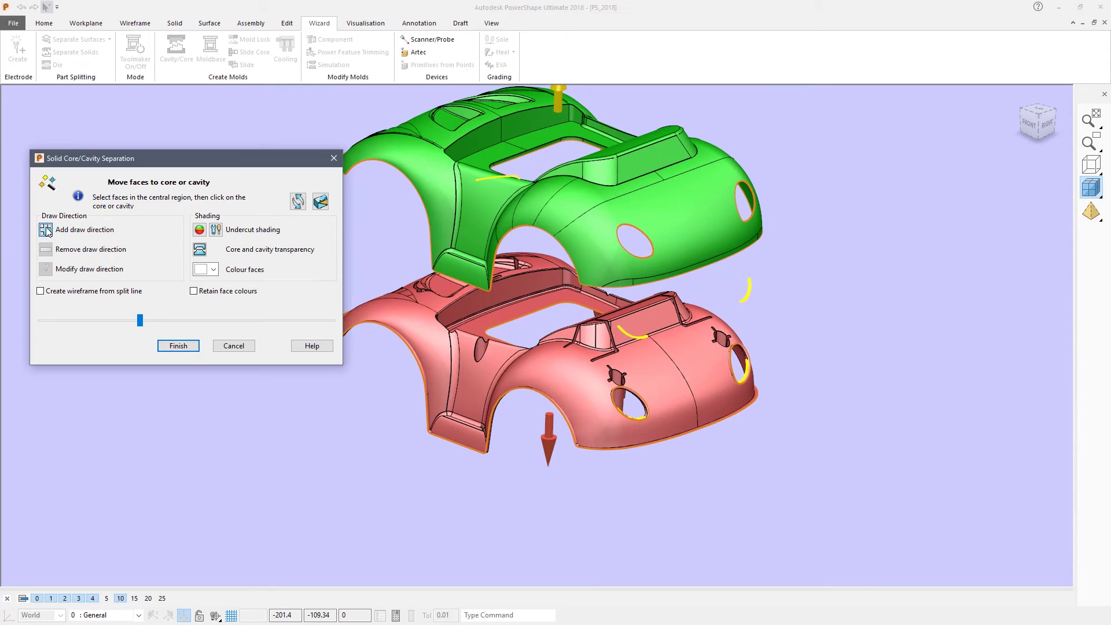
pyautogui.scroll(5, 712, 285)
pyautogui.moveTo(712, 285); pyautogui.dragTo(747, 413, button='middle')
pyautogui.click(745, 402)
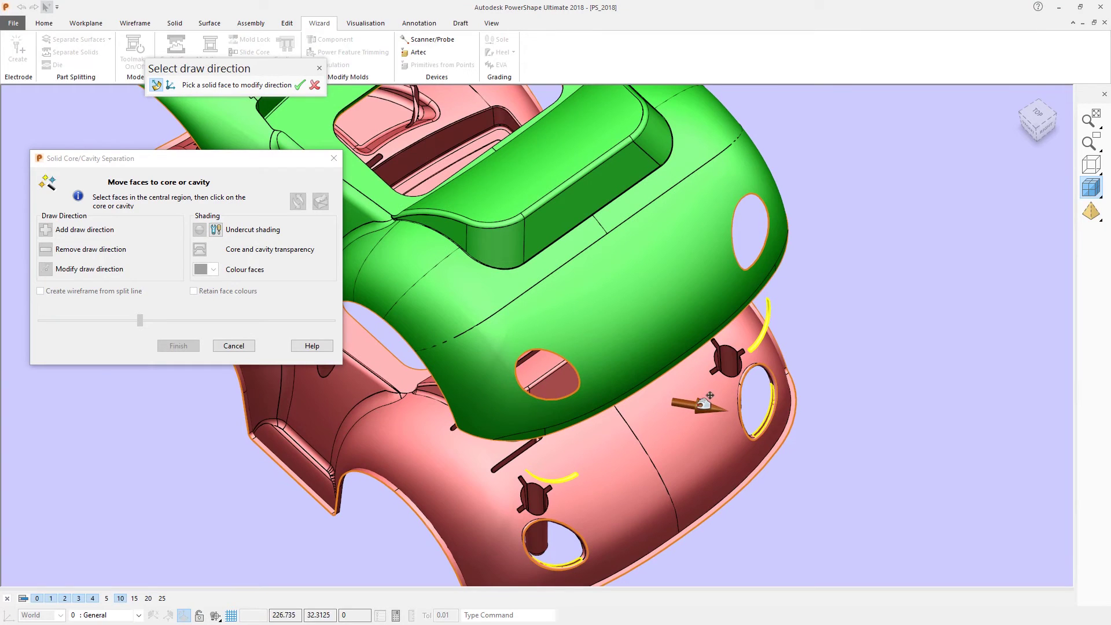
pyautogui.moveTo(690, 393); pyautogui.dragTo(742, 165, button='middle')
pyautogui.click(299, 85)
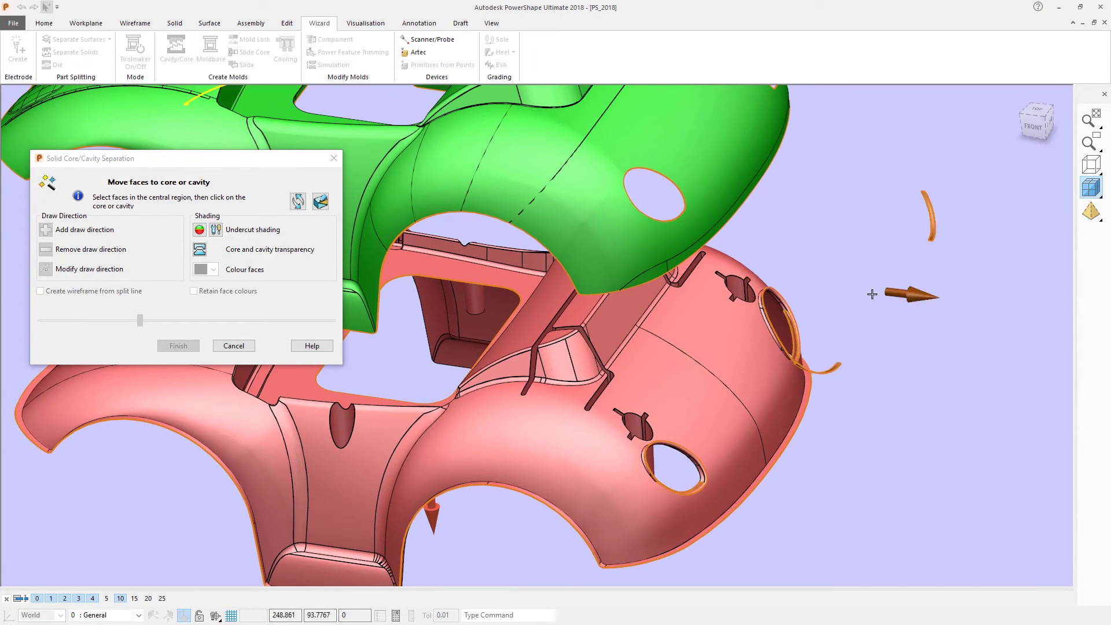
# Step: Move the remaining pink rim faces of one rear light opening to the group with the added draw direction
pyautogui.moveTo(863, 311); pyautogui.dragTo(878, 298, button='middle')
pyautogui.moveTo(883, 303); pyautogui.dragTo(782, 290)
pyautogui.moveTo(783, 290)
pyautogui.mouseDown(button='middle')
pyautogui.moveTo(808, 289)
pyautogui.moveTo(821, 273)
pyautogui.moveTo(783, 278)
pyautogui.moveTo(803, 318)
pyautogui.moveTo(734, 399)
pyautogui.moveTo(710, 291)
pyautogui.mouseUp(button='middle')
pyautogui.click(784, 313)
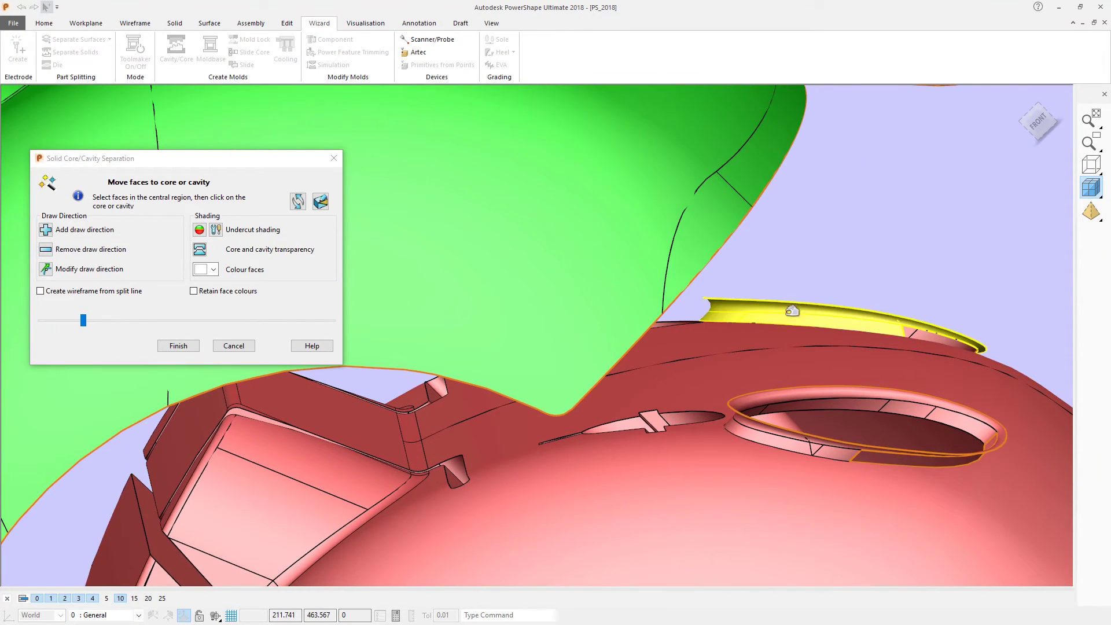
pyautogui.moveTo(784, 314)
pyautogui.mouseDown(button='middle')
pyautogui.moveTo(920, 213)
pyautogui.moveTo(804, 357)
pyautogui.moveTo(903, 369)
pyautogui.moveTo(873, 375)
pyautogui.mouseUp(button='middle')
pyautogui.click(899, 222)
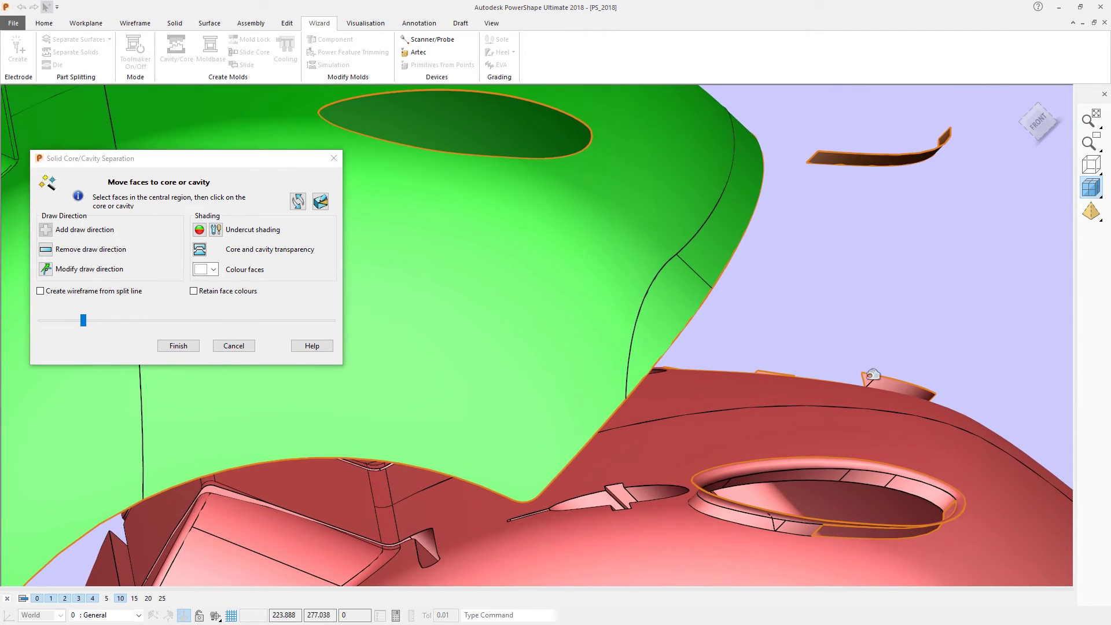
pyautogui.moveTo(854, 364); pyautogui.dragTo(901, 379)
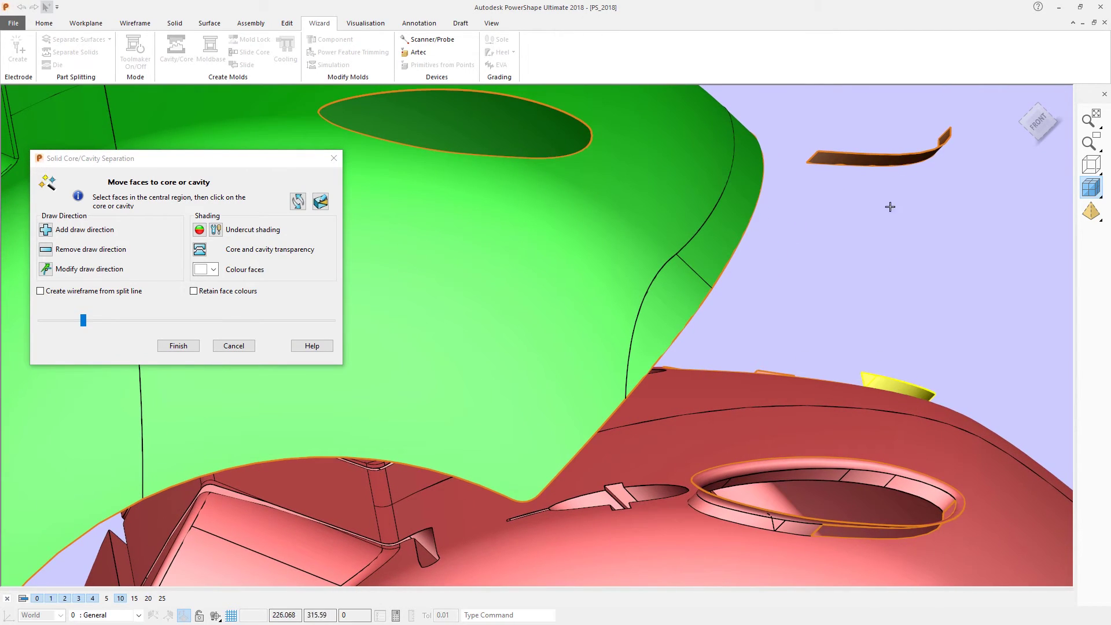
pyautogui.click(887, 158)
pyautogui.moveTo(838, 325); pyautogui.dragTo(815, 341, button='middle')
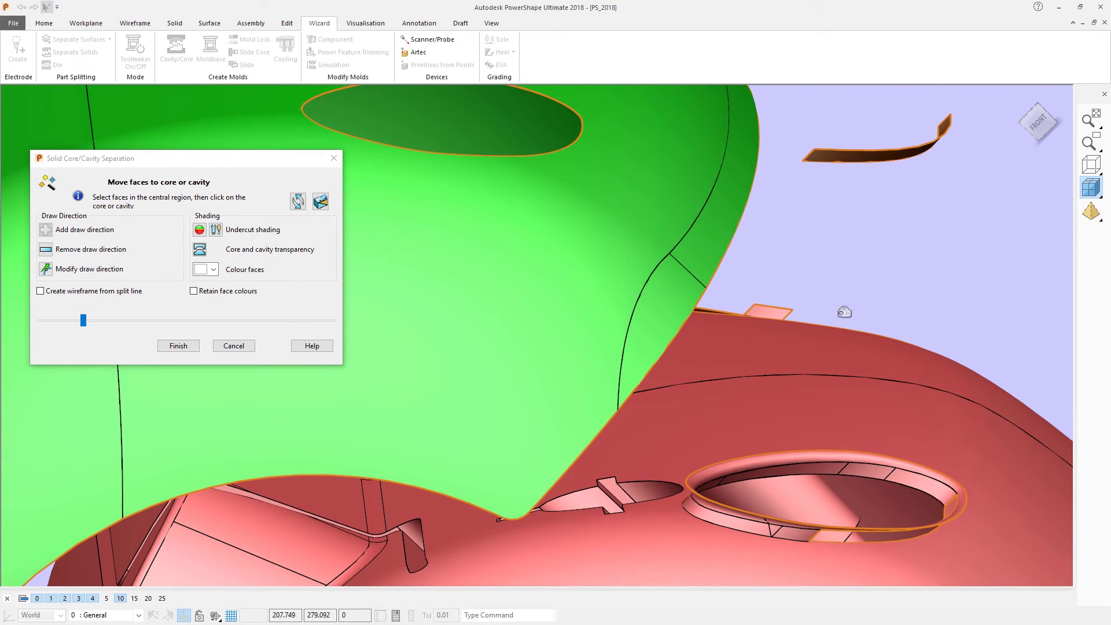
pyautogui.click(780, 309)
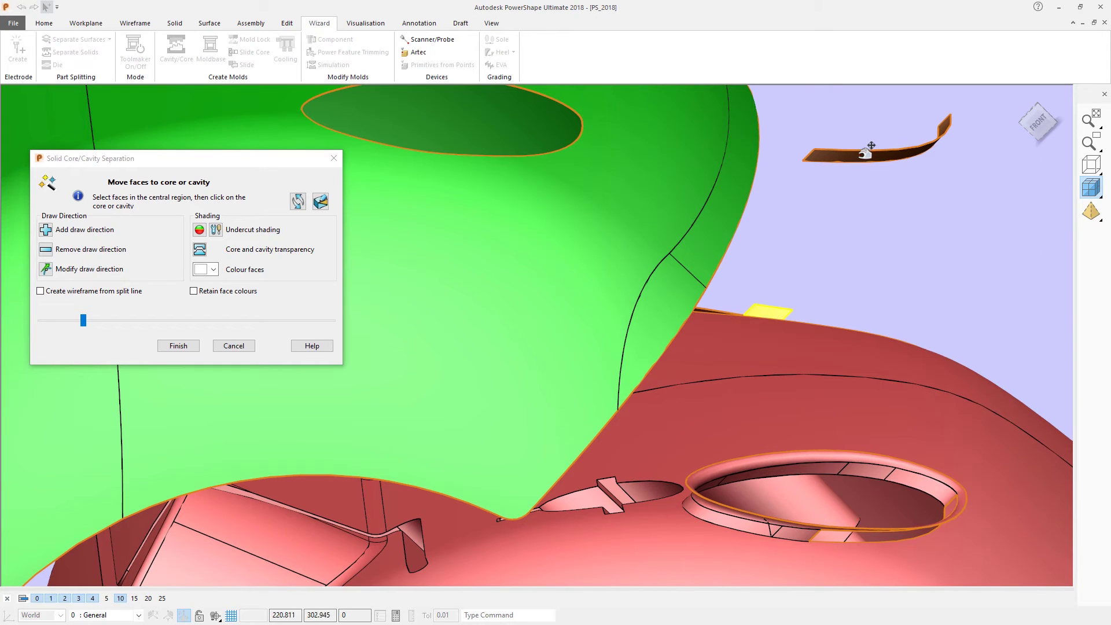
# Step: Move the pink rim faces of the other rear light opening to the added draw direction's group
pyautogui.moveTo(875, 179); pyautogui.dragTo(636, 444, button='middle')
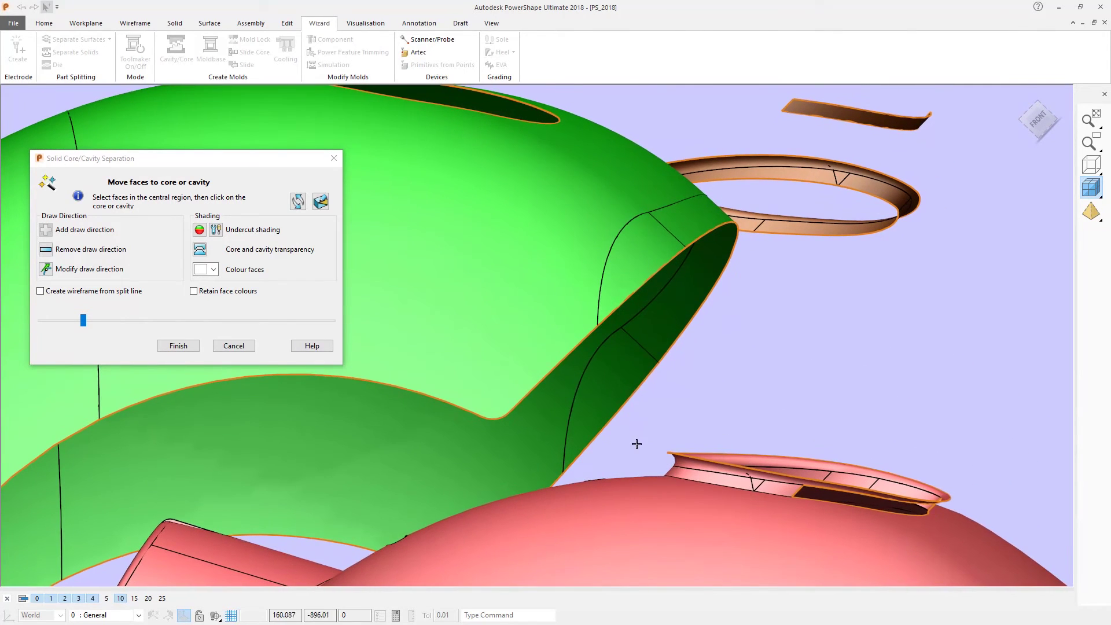
pyautogui.click(753, 463)
pyautogui.click(800, 225)
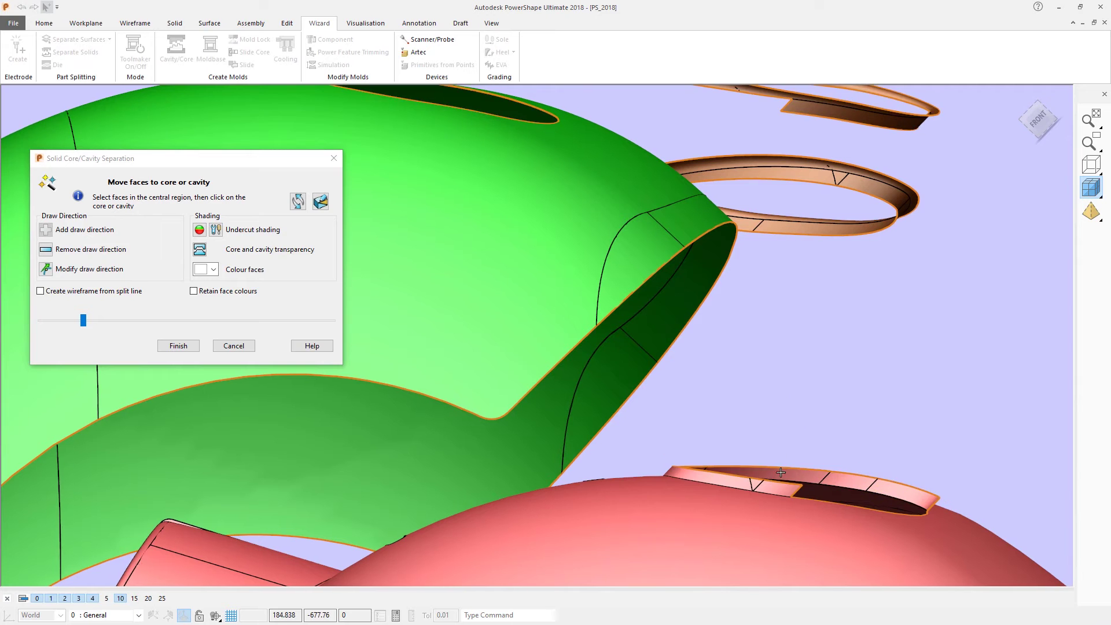
pyautogui.moveTo(789, 484); pyautogui.dragTo(782, 435, button='middle')
pyautogui.click(784, 459)
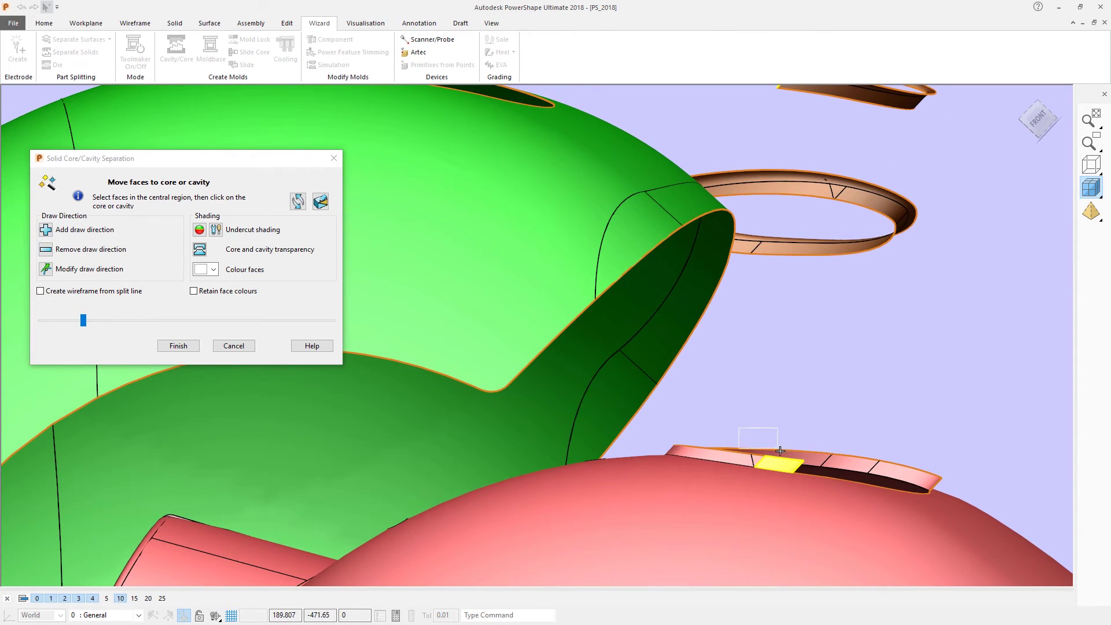
pyautogui.click(790, 457)
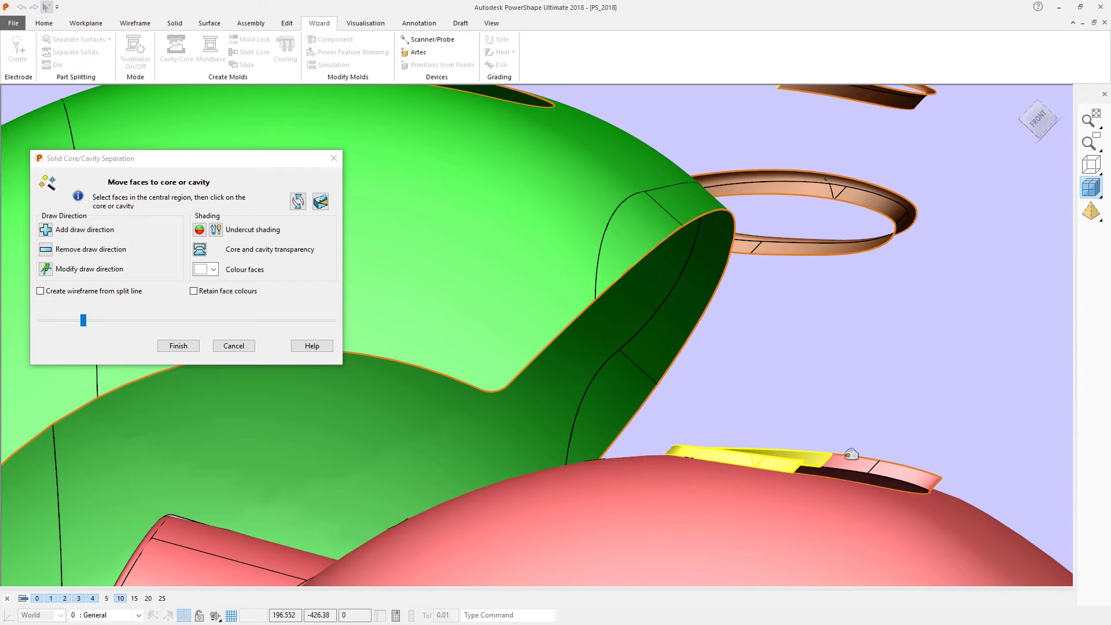
pyautogui.click(889, 465)
pyautogui.click(904, 198)
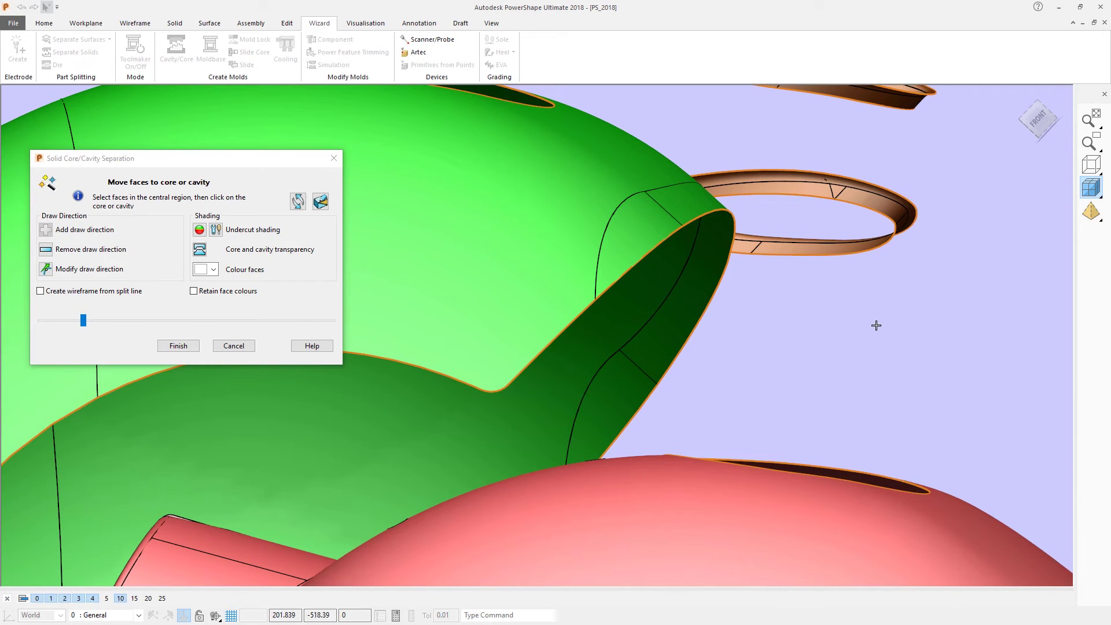
# Step: Check the separated rear light rings and finish the Solid Core/Cavity Separation
pyautogui.scroll(-3, 862, 370)
pyautogui.moveTo(863, 370); pyautogui.dragTo(873, 347, button='middle')
pyautogui.moveTo(873, 347); pyautogui.dragTo(853, 349)
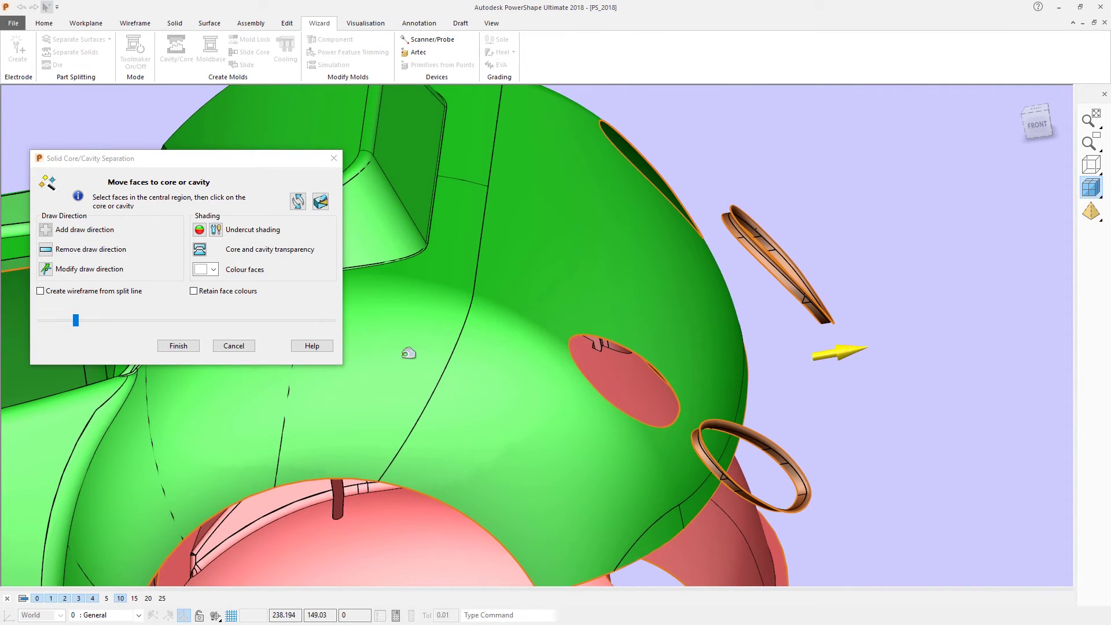
pyautogui.moveTo(536, 349); pyautogui.dragTo(127, 360, button='middle')
pyautogui.click(179, 348)
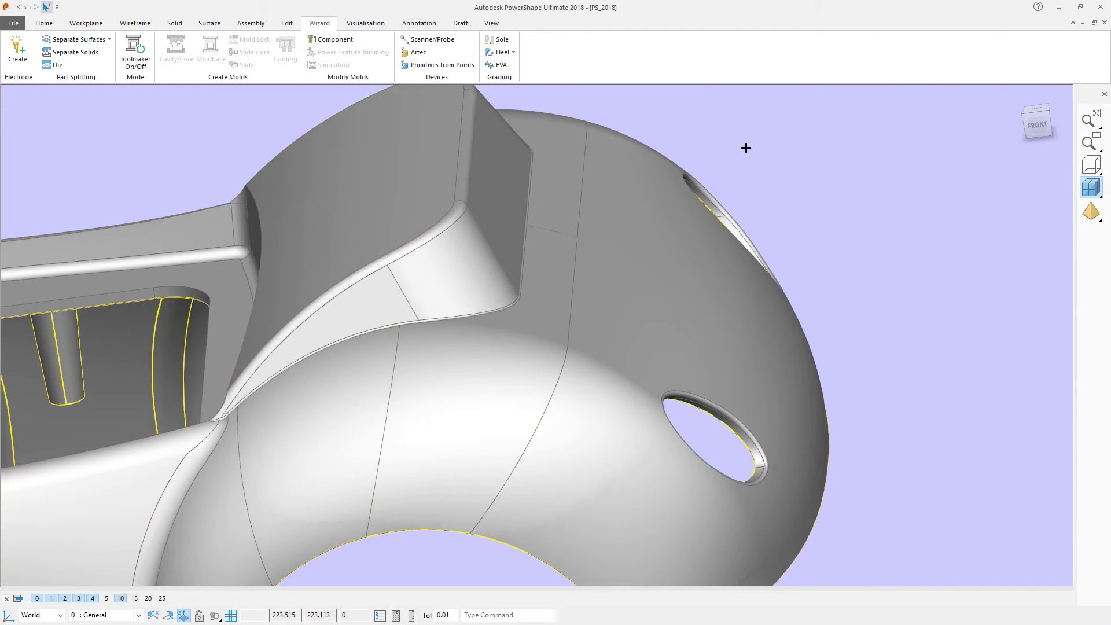
# Step: Isolate the outer skin solid of the separated car body in the view and deselect it
pyautogui.click(745, 148)
pyautogui.scroll(-2, 703, 247)
pyautogui.scroll(-2, 703, 247)
pyautogui.moveTo(688, 298); pyautogui.dragTo(833, 399, button='middle')
pyautogui.click(692, 197)
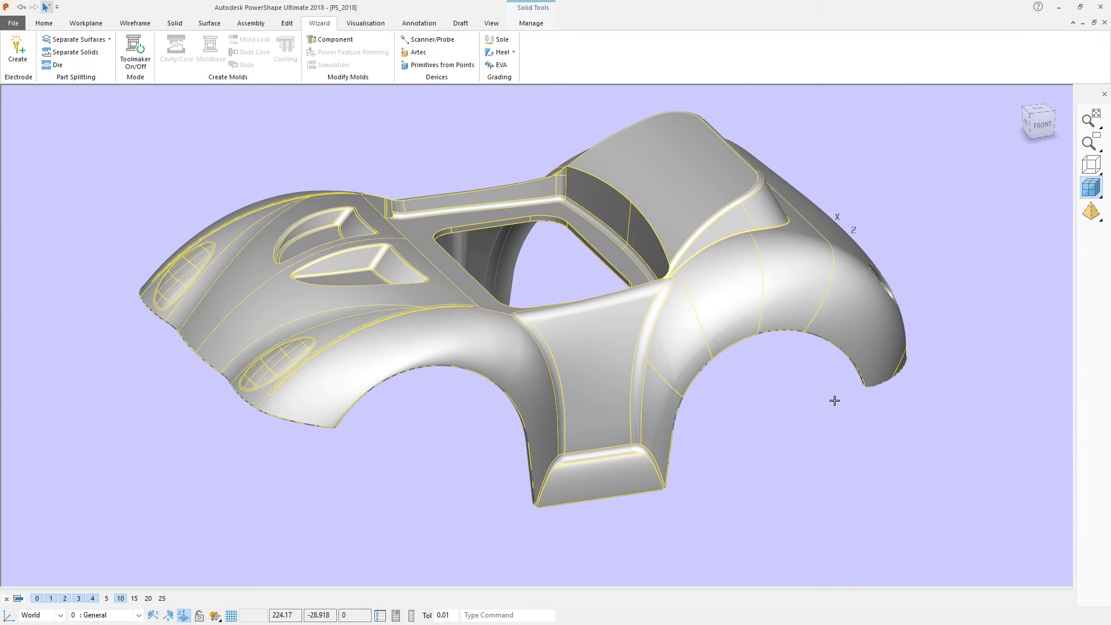
pyautogui.click(837, 479)
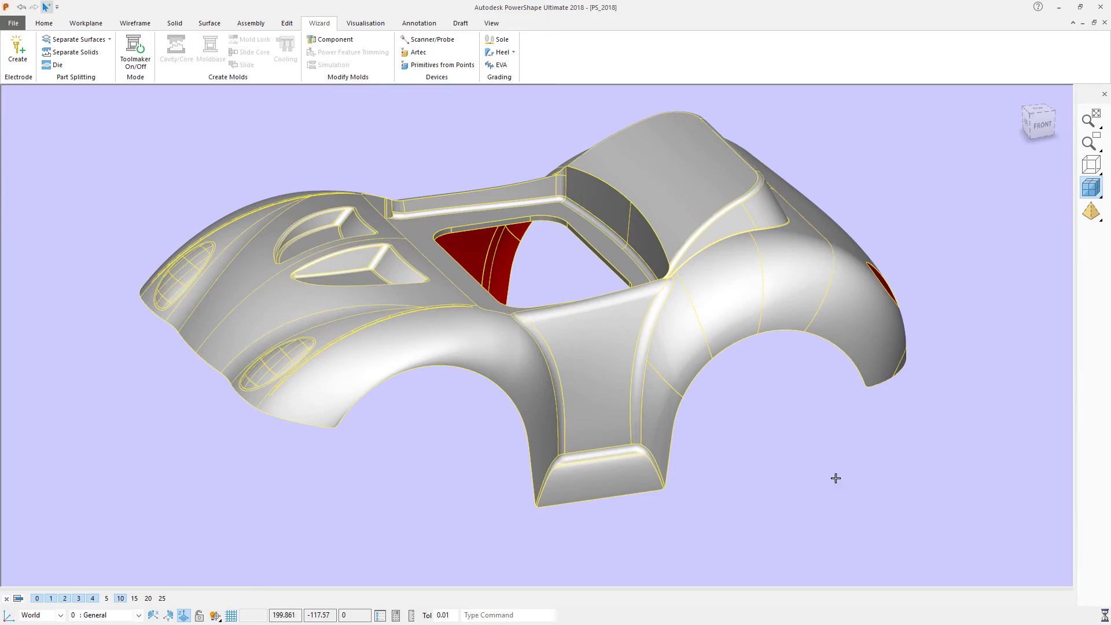
pyautogui.moveTo(807, 476); pyautogui.dragTo(721, 300, button='middle')
pyautogui.scroll(-3, 721, 300)
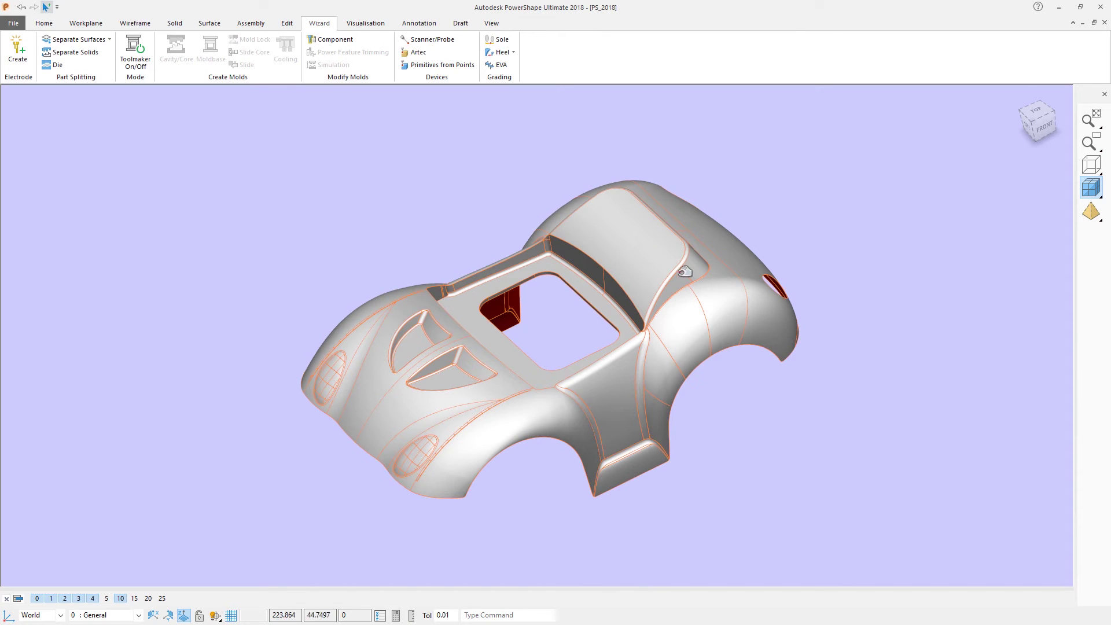
# Step: Select the isolated outer skin solid and start Solid Doctor on it
pyautogui.click(652, 272)
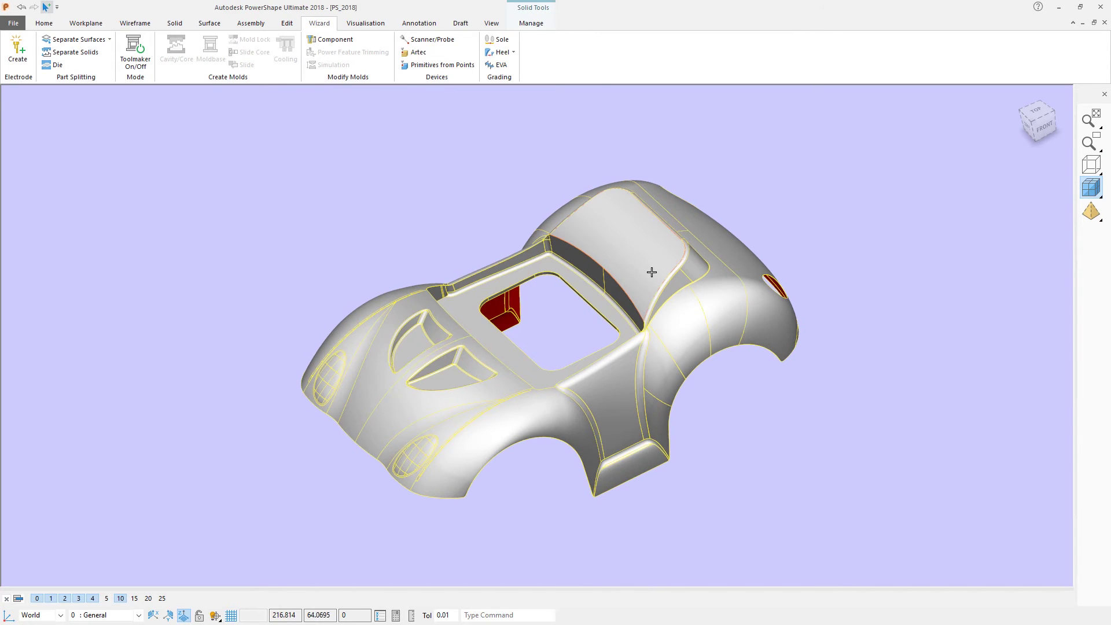
pyautogui.click(178, 25)
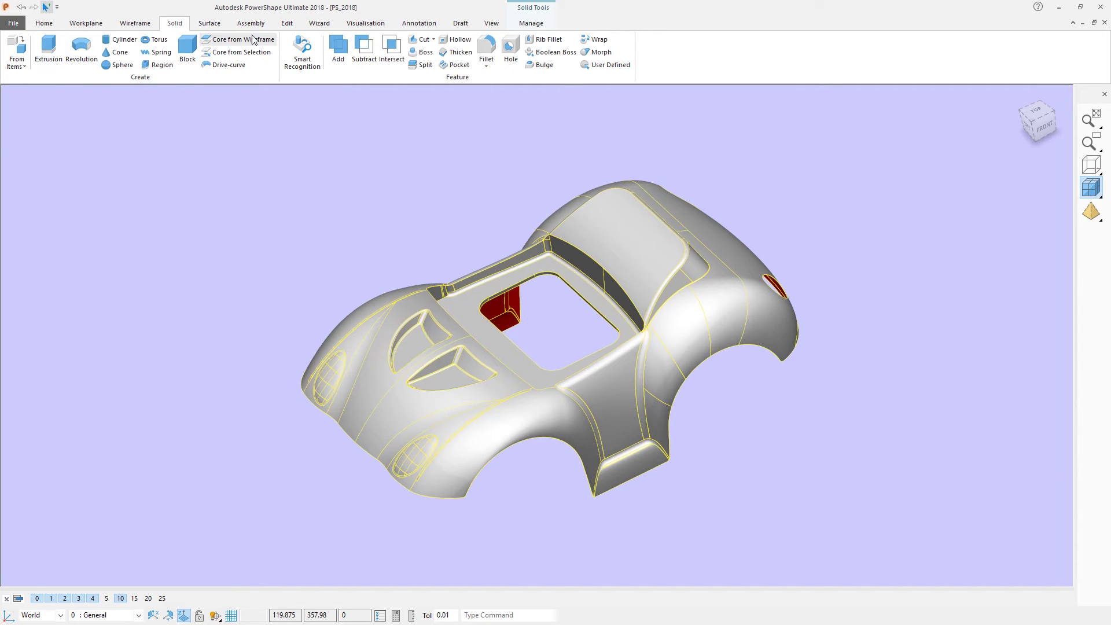
pyautogui.click(531, 24)
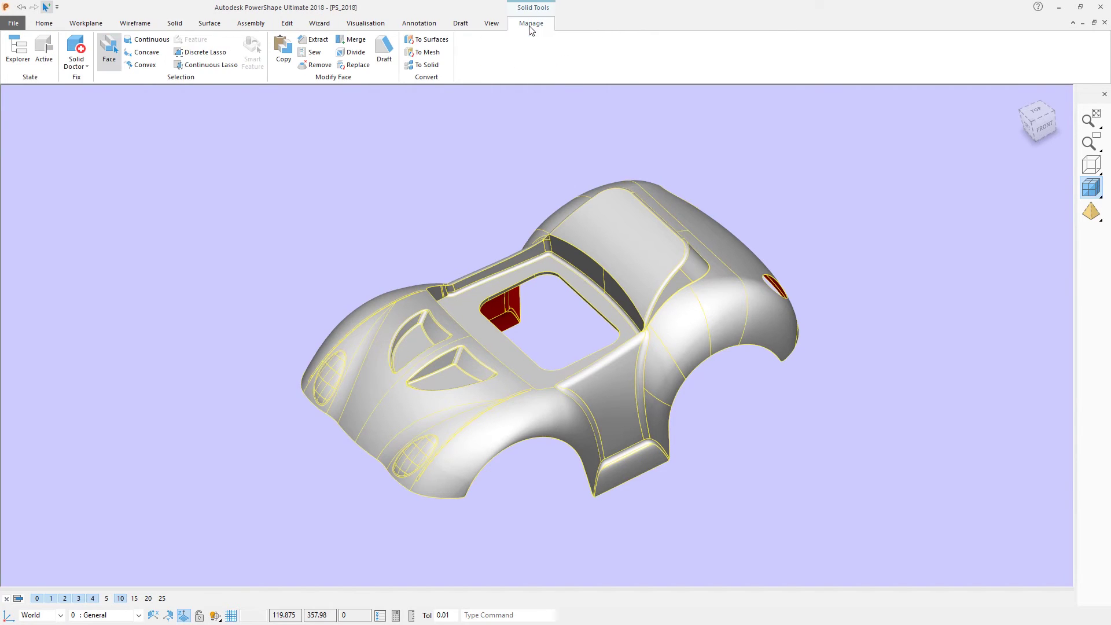
pyautogui.click(82, 49)
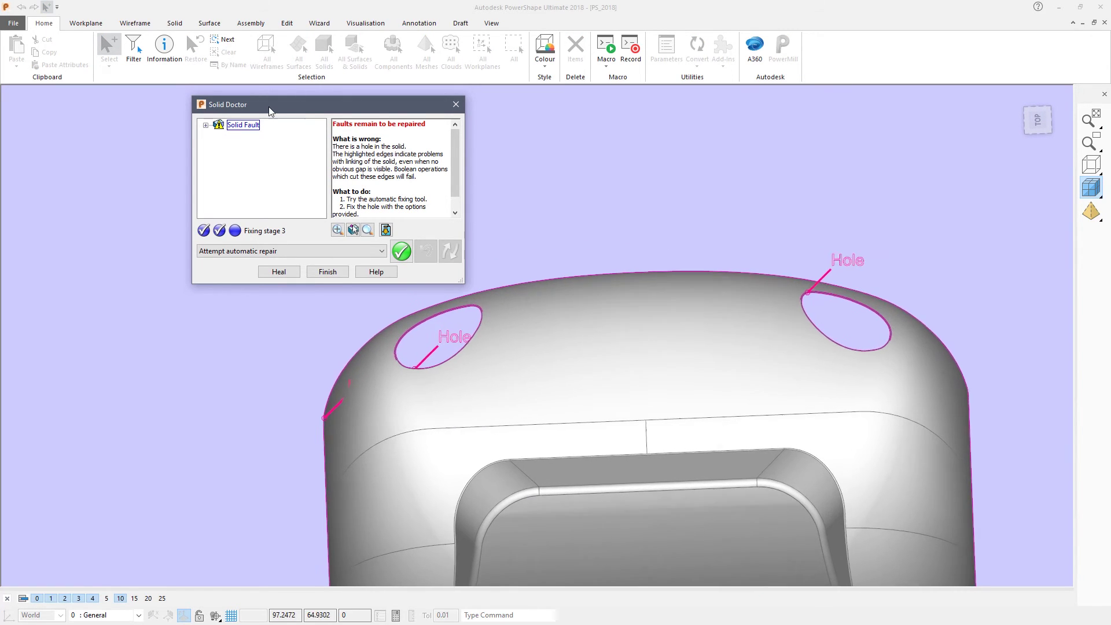
# Step: Expand the large holes faults and repair Surface 205's two light openings with Fill hole by removing boundary
pyautogui.click(206, 125)
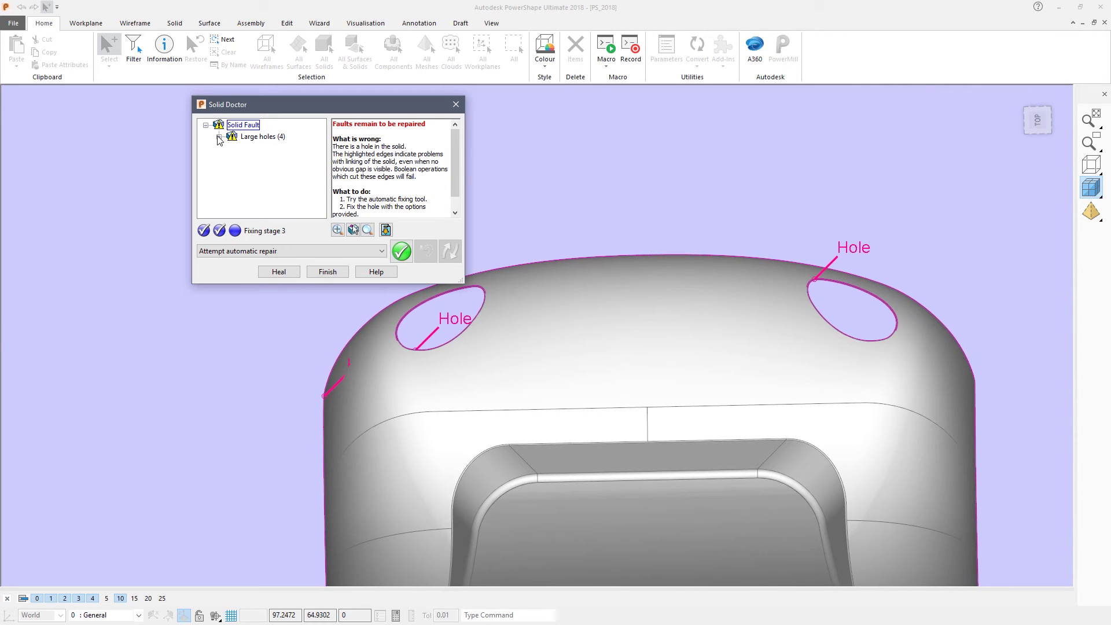
pyautogui.click(219, 136)
pyautogui.click(272, 172)
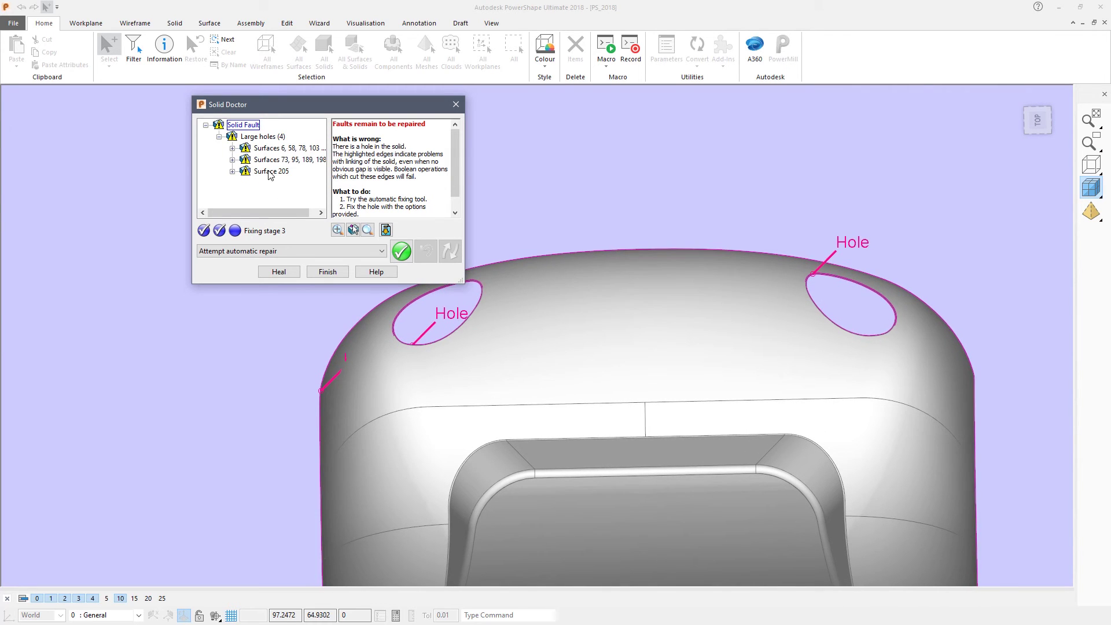
pyautogui.click(303, 251)
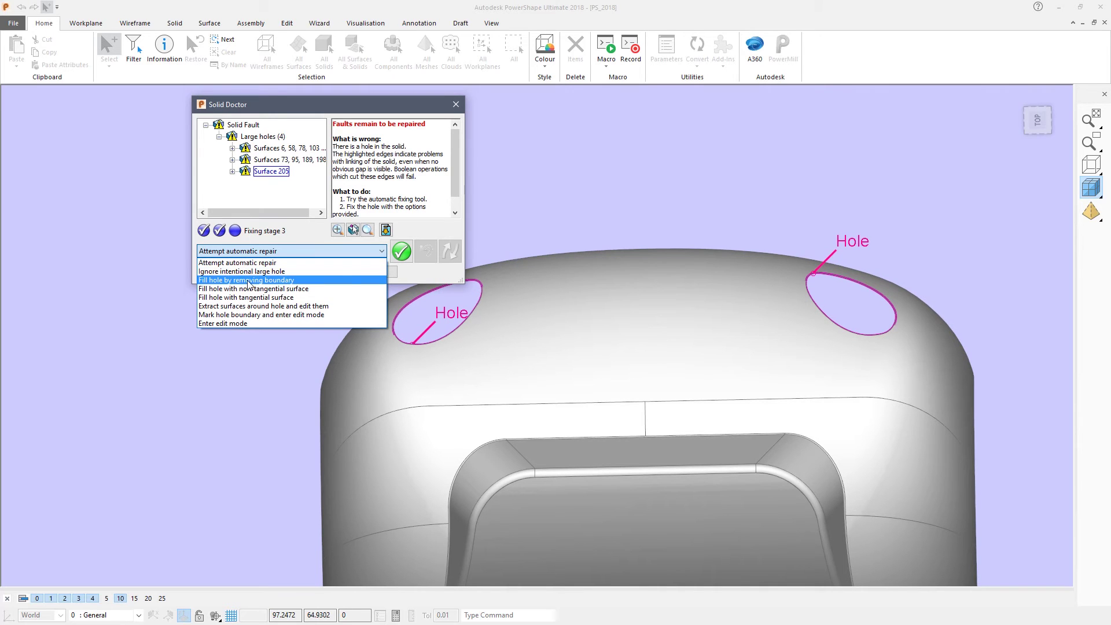
pyautogui.click(232, 280)
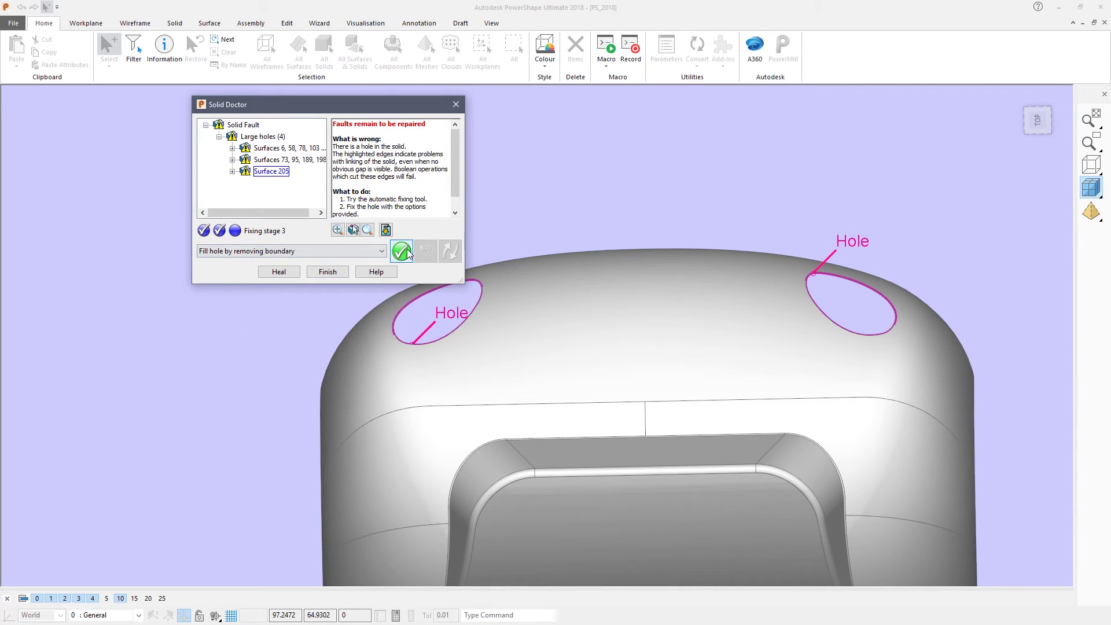
pyautogui.click(404, 252)
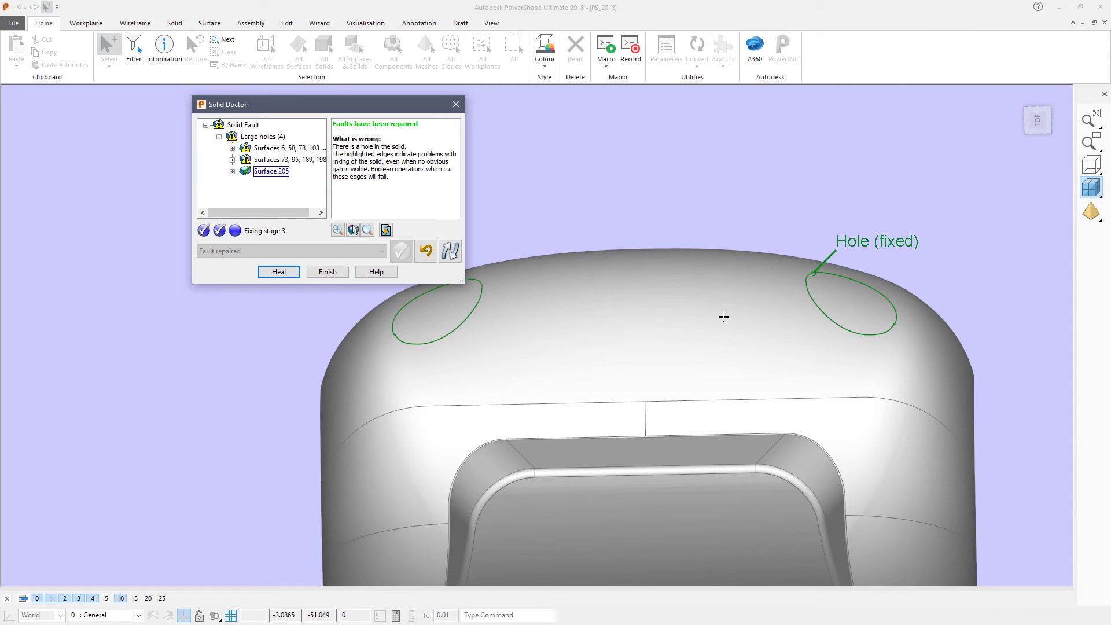
# Step: Repair the hole in Surfaces 73, 95, 189, 198 by filling it with a non-tangential surface
pyautogui.click(247, 161)
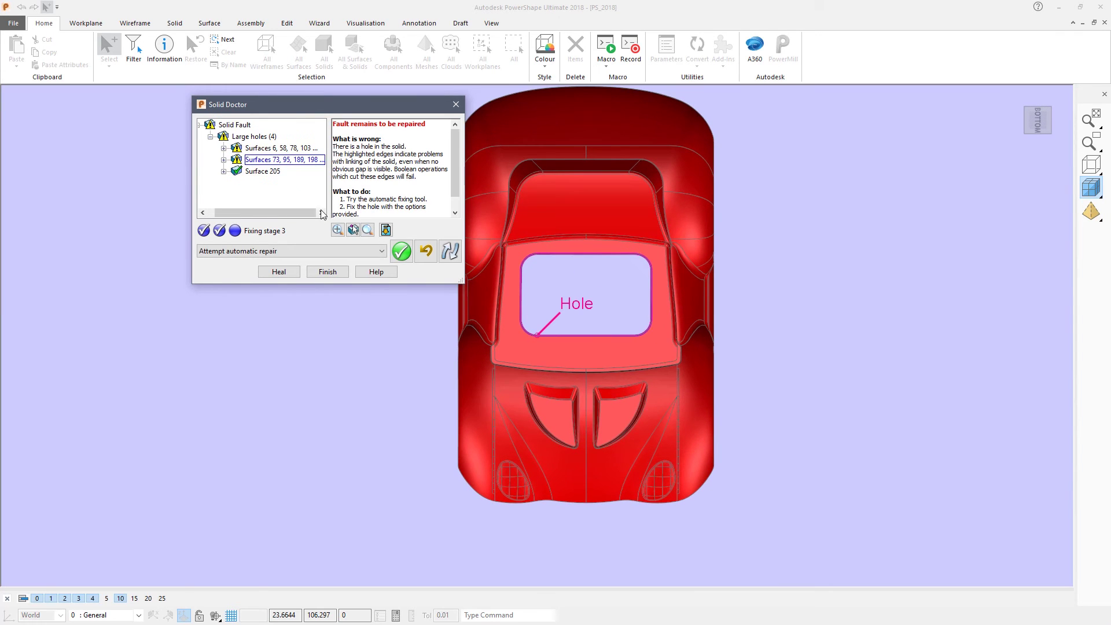
pyautogui.click(381, 252)
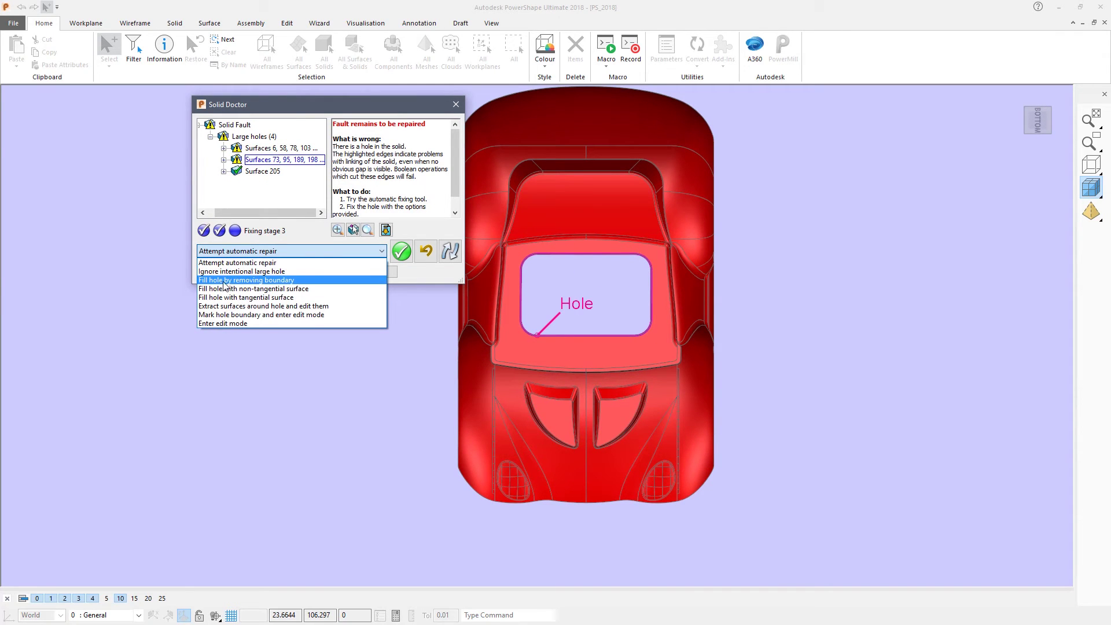
pyautogui.click(278, 289)
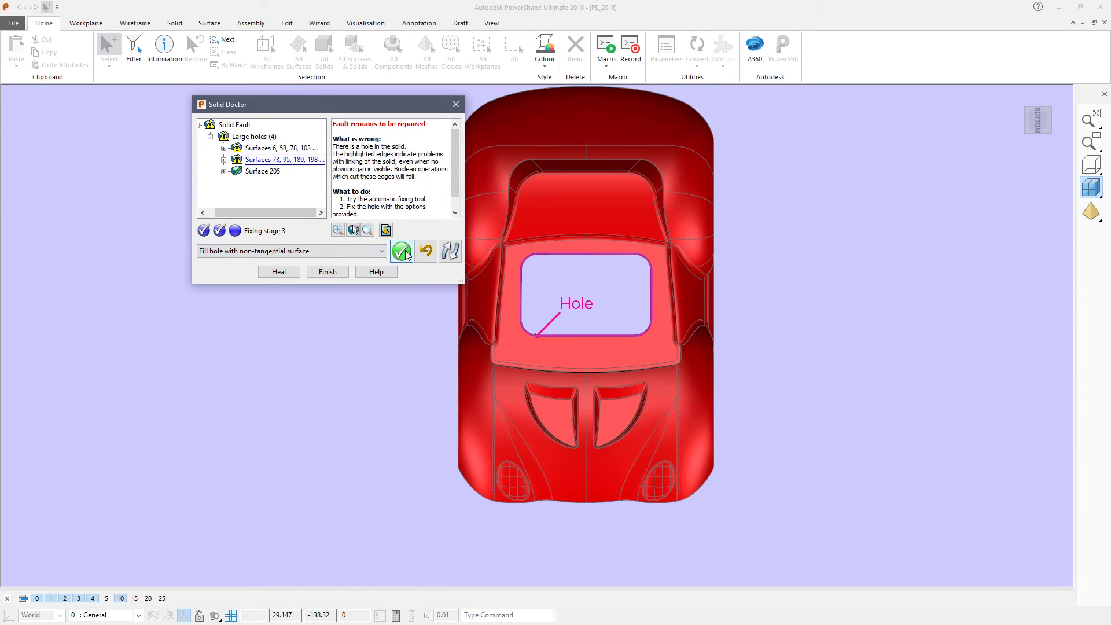
pyautogui.click(404, 253)
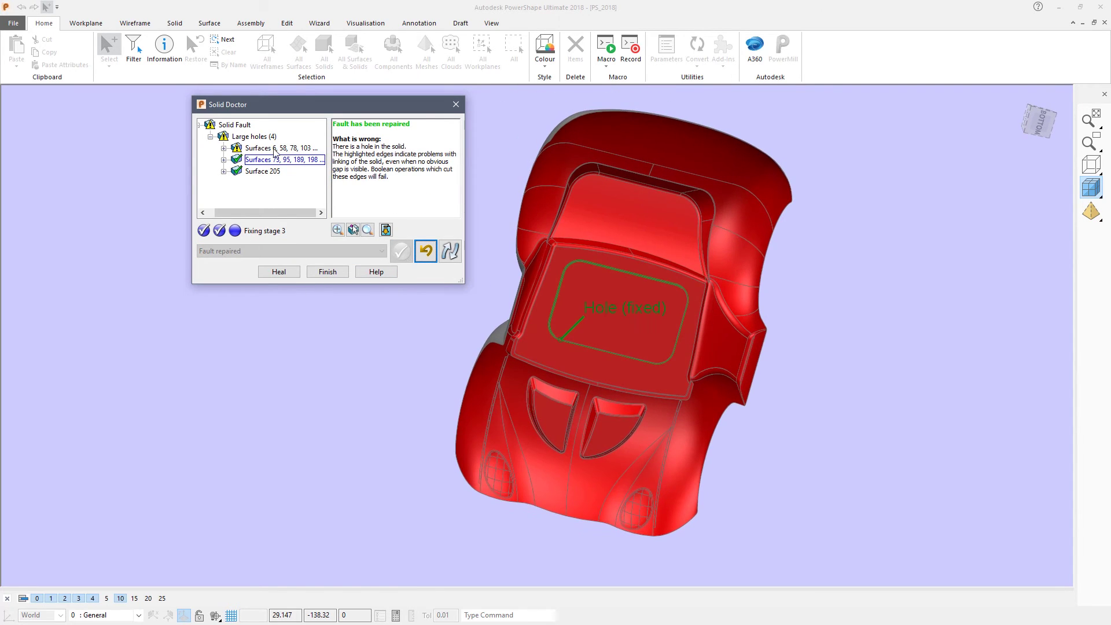
# Step: Mark the hole boundary of Surfaces 6, 58, 78, 103 in edit mode, accept the edit without surfaces and finish Solid Doctor
pyautogui.click(238, 148)
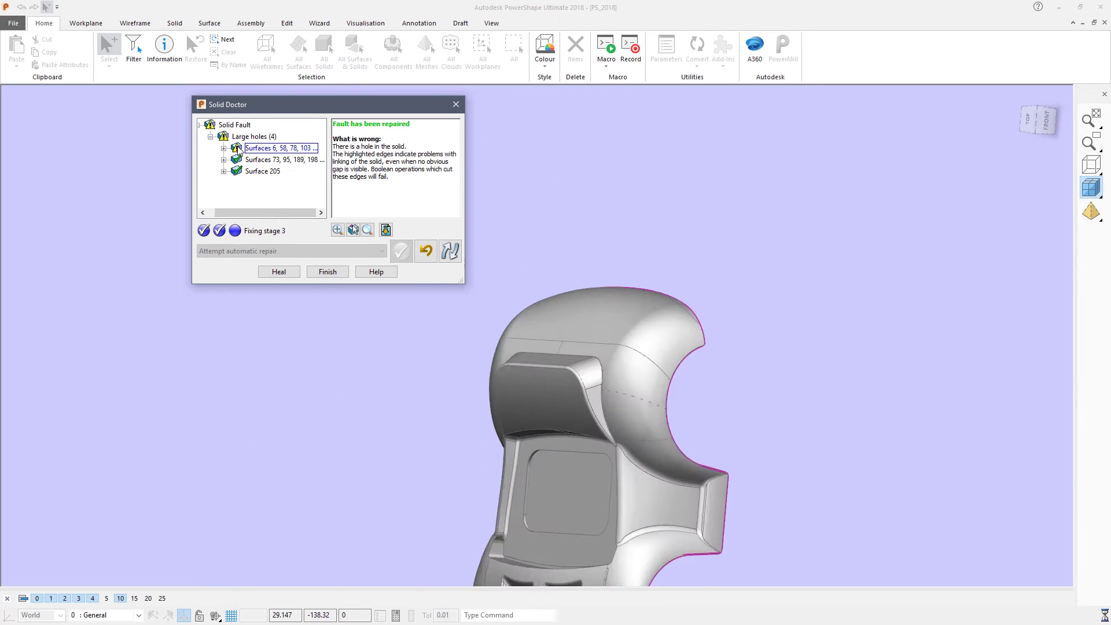
pyautogui.click(222, 250)
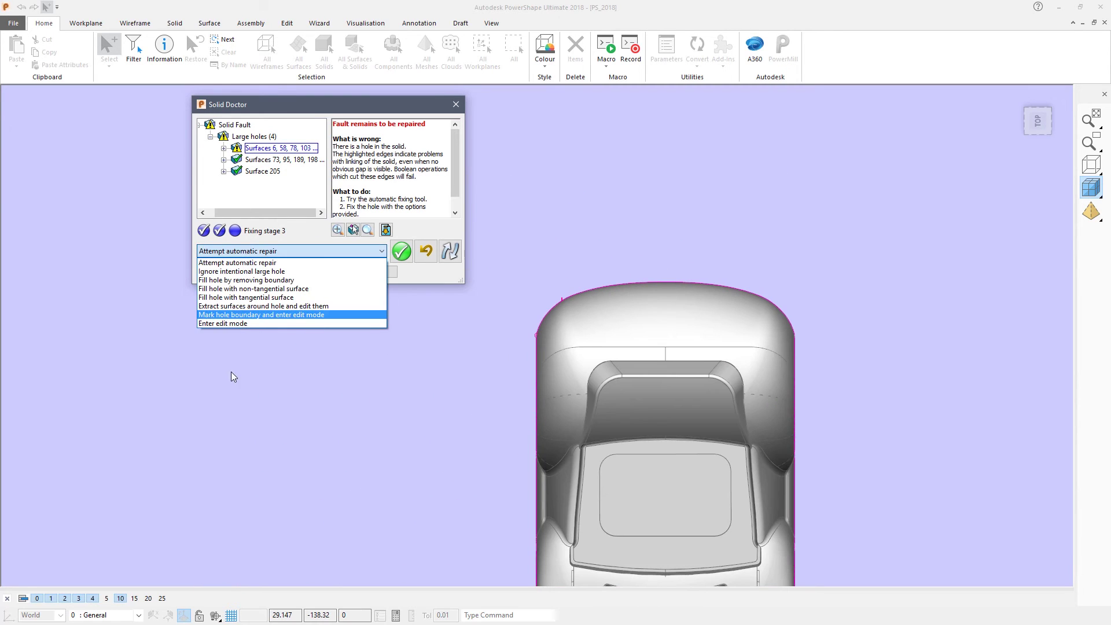
pyautogui.click(231, 315)
pyautogui.click(403, 252)
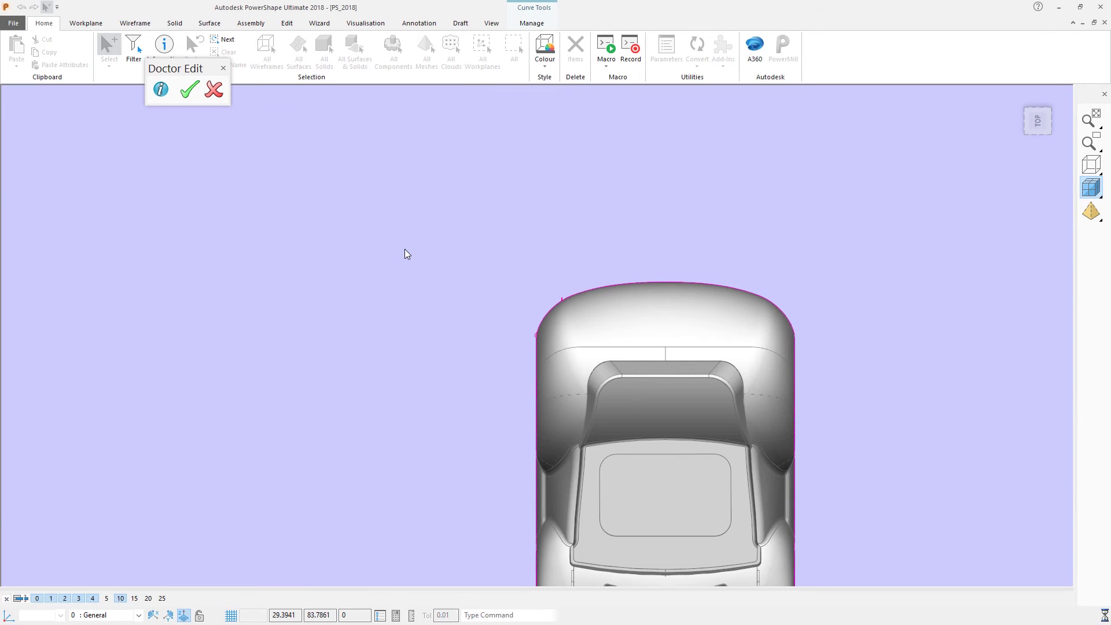
pyautogui.click(191, 90)
pyautogui.click(310, 180)
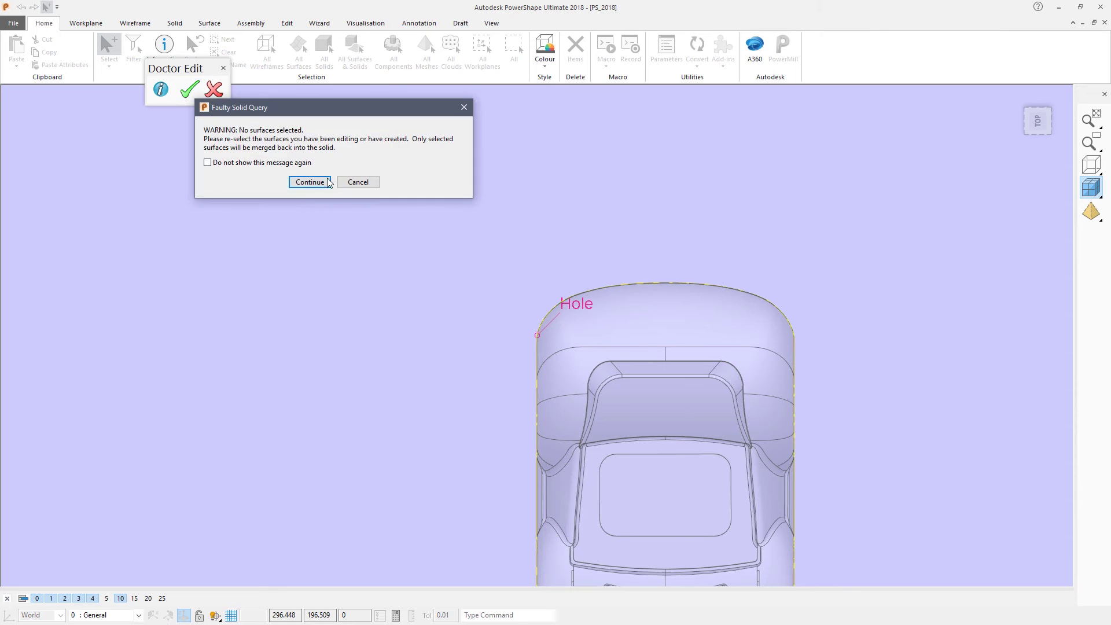
pyautogui.click(307, 181)
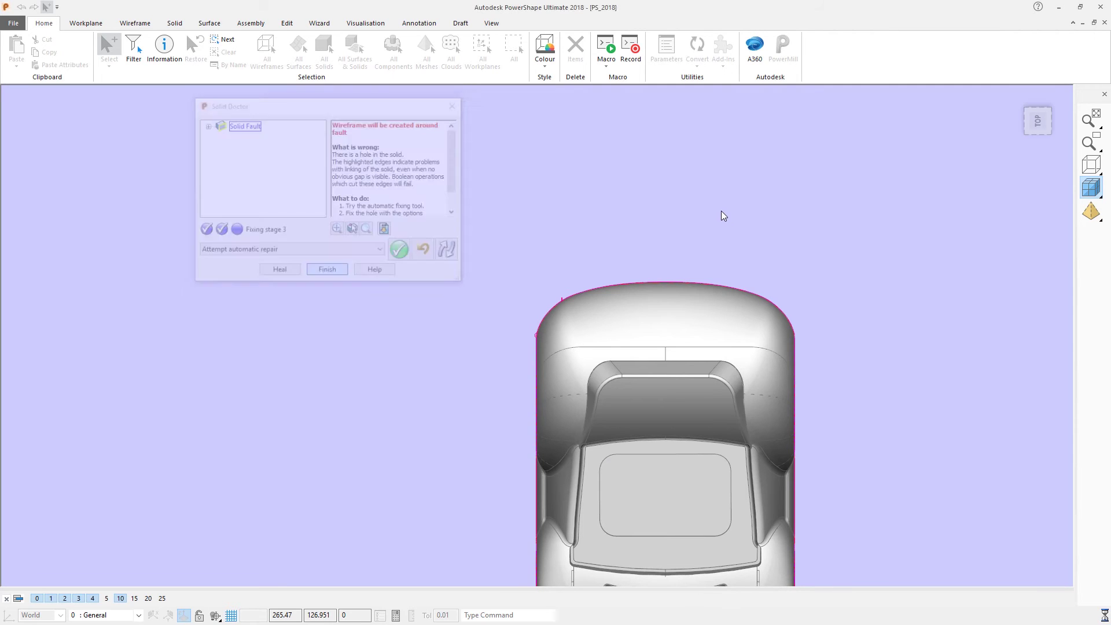
# Step: Select the composite curve along the body's lower edge, merge and spline it, and deselect it
pyautogui.moveTo(735, 229); pyautogui.dragTo(794, 289, button='middle')
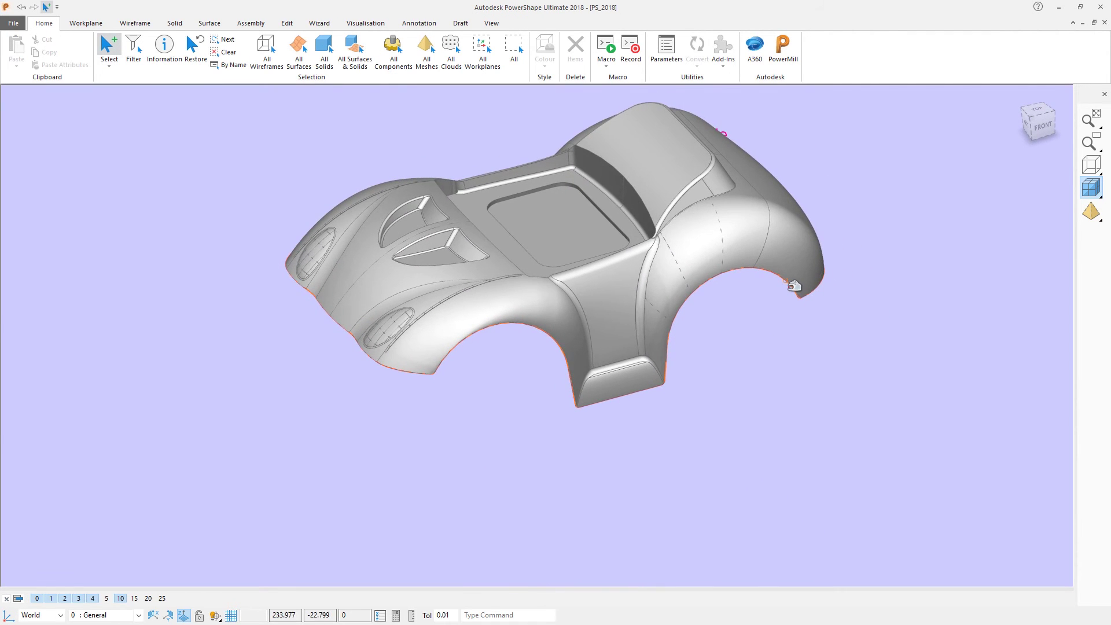
pyautogui.click(795, 289)
pyautogui.moveTo(818, 409); pyautogui.dragTo(816, 462, button='middle')
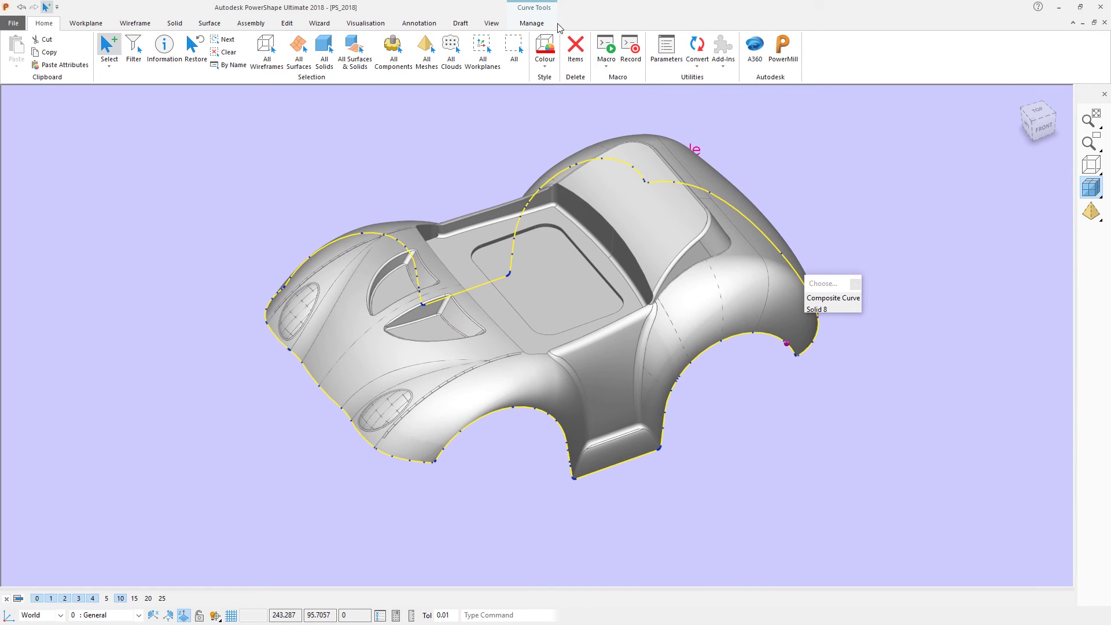
pyautogui.click(535, 23)
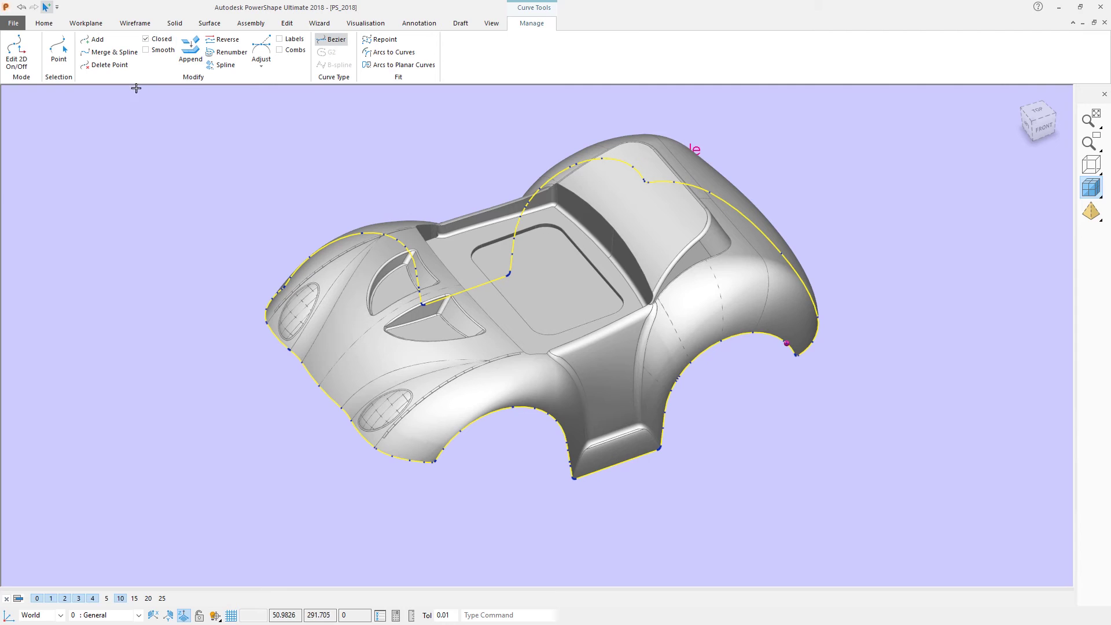
pyautogui.click(97, 54)
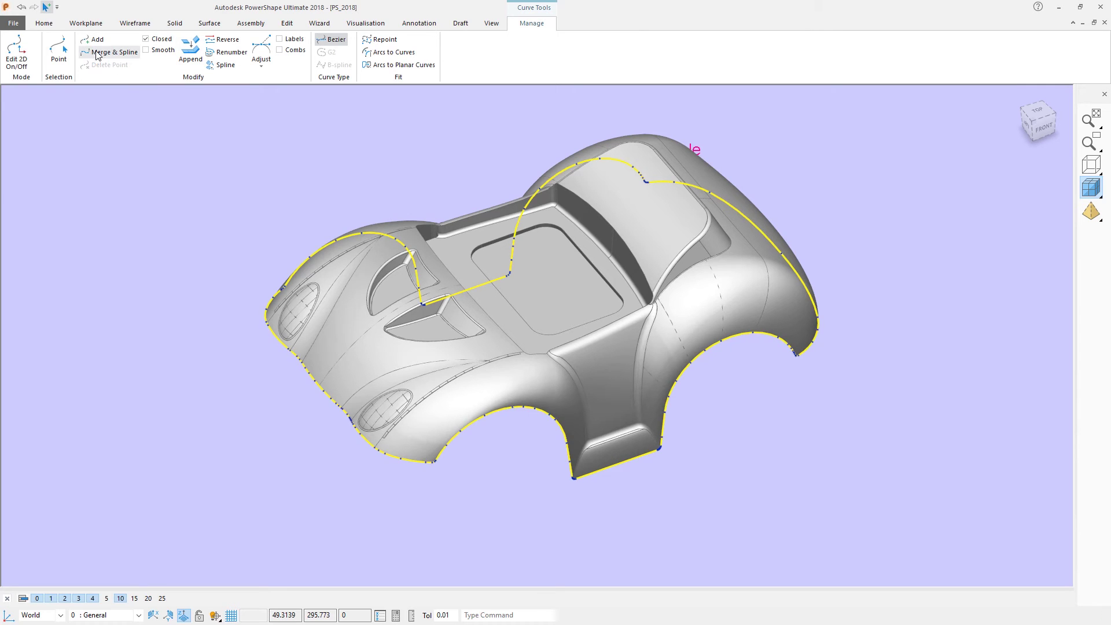
pyautogui.click(268, 179)
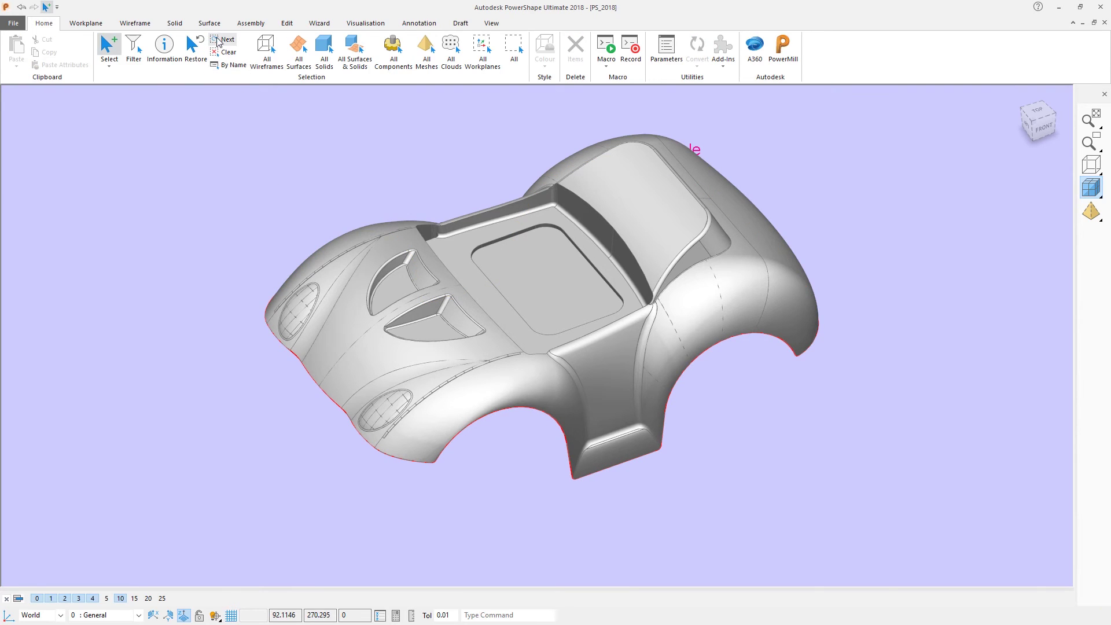
# Step: Start a split surface from the lower edge curve with an offset distance of 100 and preview it radially out
pyautogui.click(210, 23)
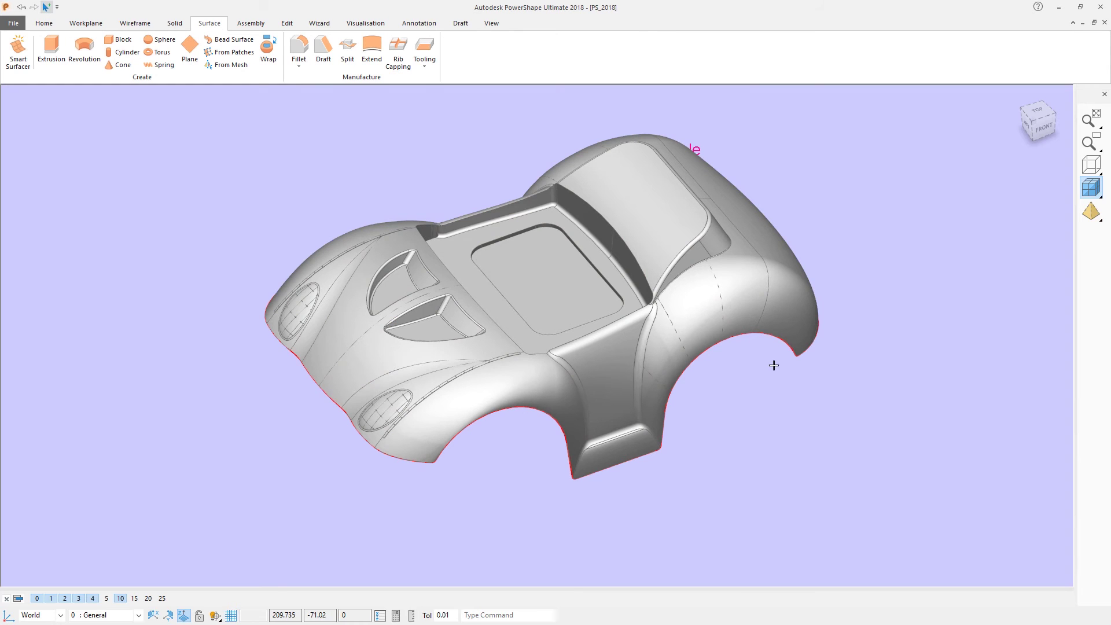
pyautogui.click(773, 332)
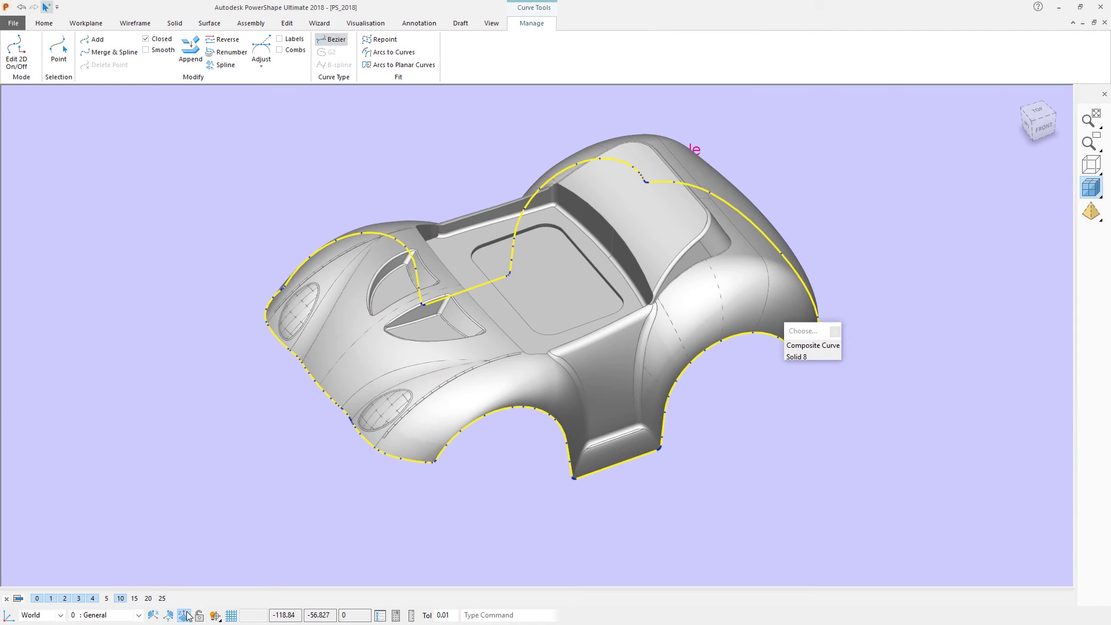
pyautogui.click(211, 23)
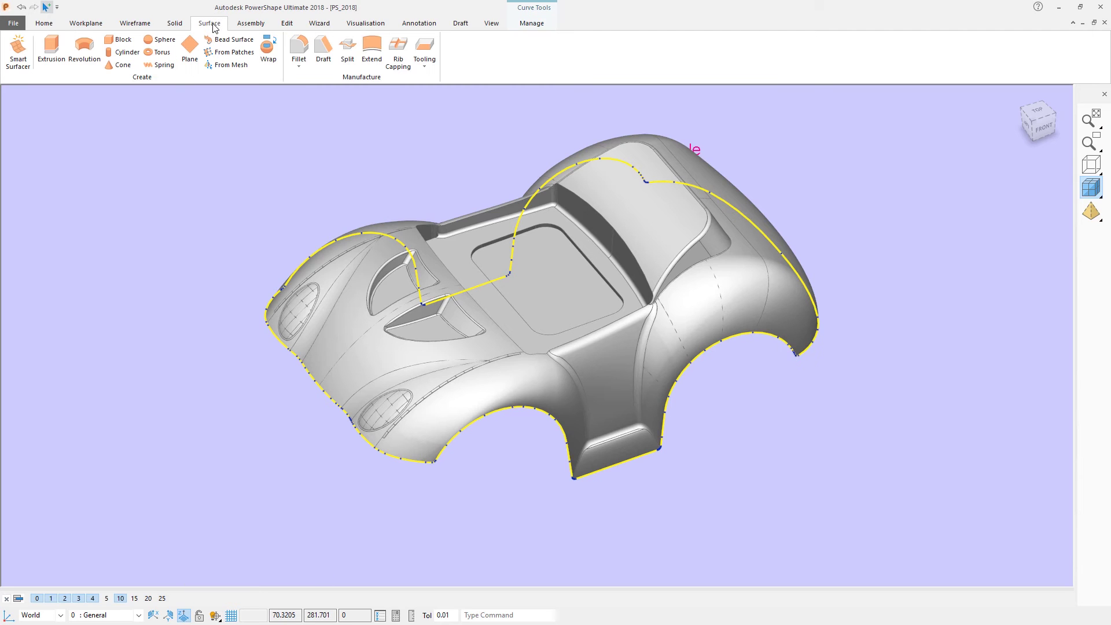
pyautogui.click(347, 49)
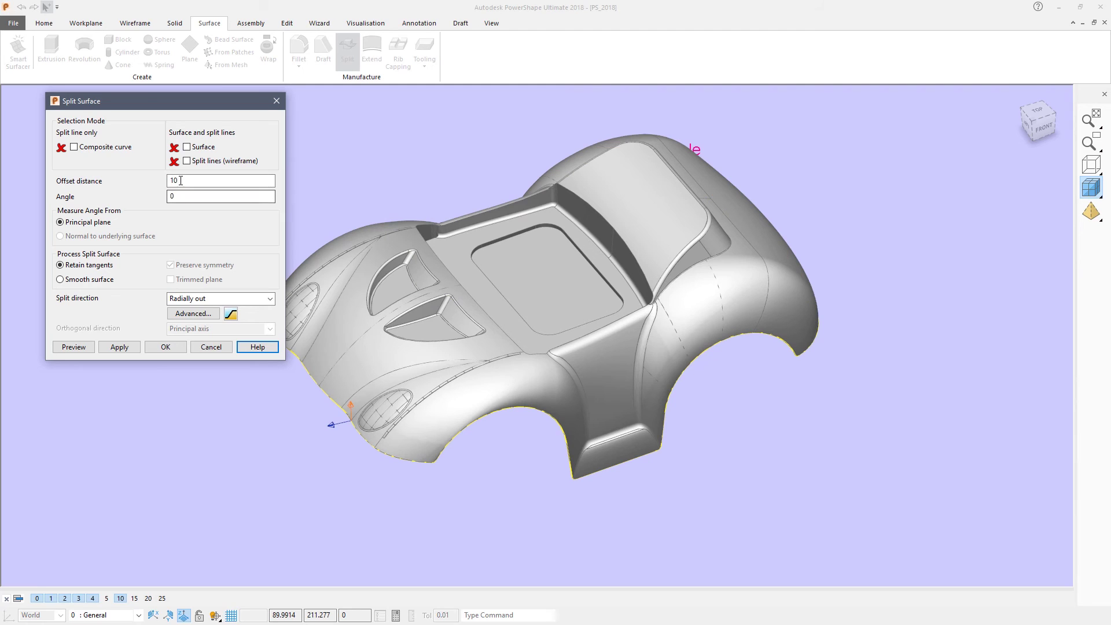
pyautogui.click(179, 180)
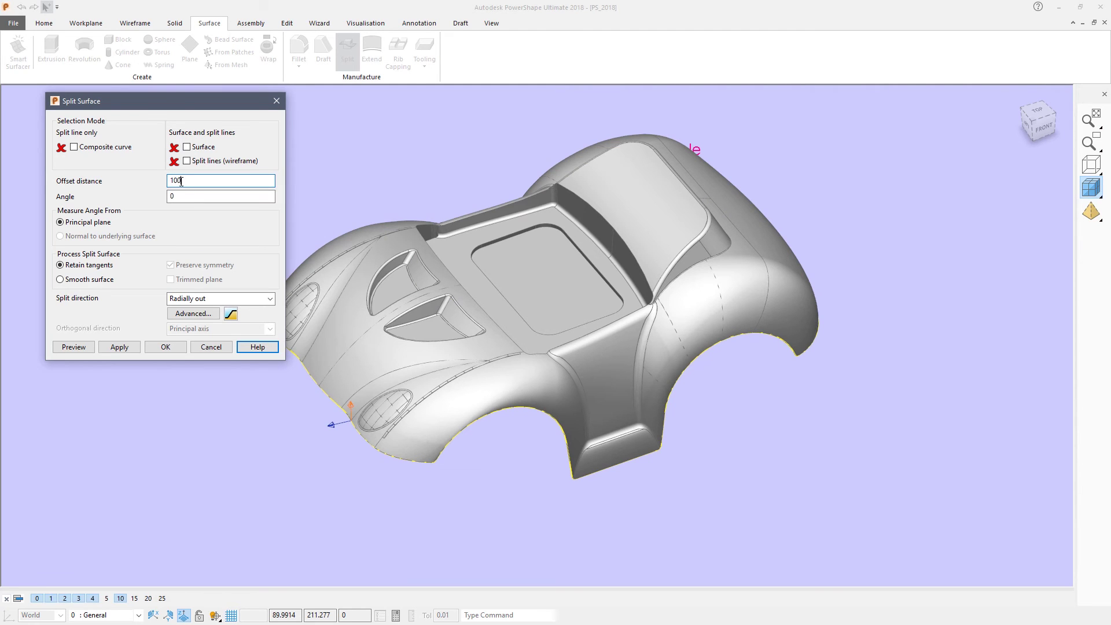
pyautogui.write('0')
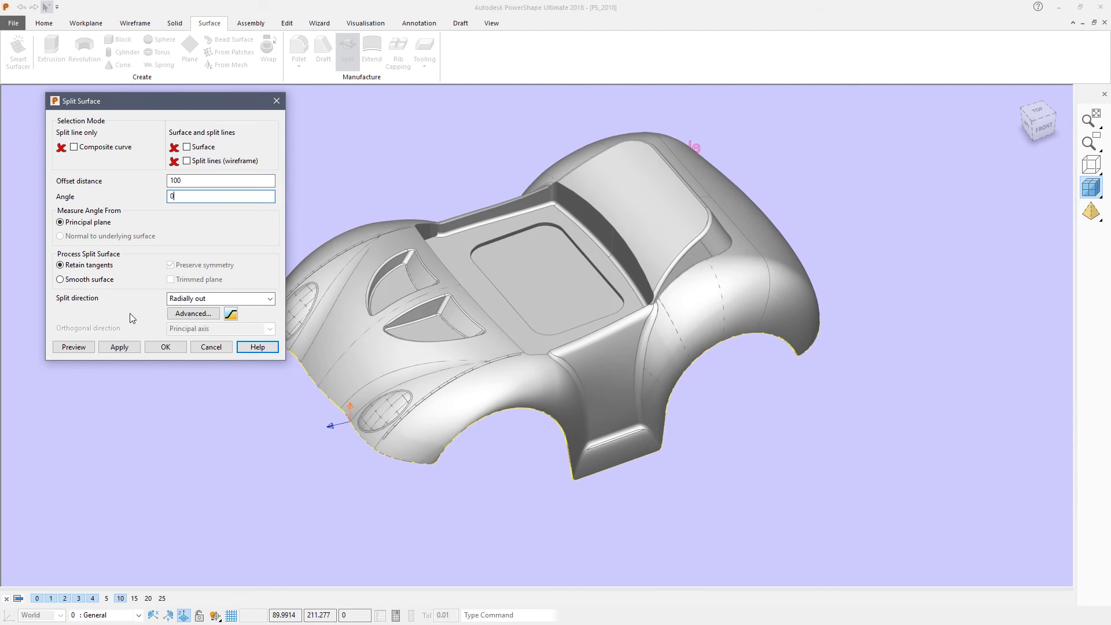
pyautogui.click(73, 346)
pyautogui.moveTo(578, 370); pyautogui.dragTo(635, 412, button='middle')
# Step: Set the split direction to Align to axes, preview the split surface and create it
pyautogui.click(219, 301)
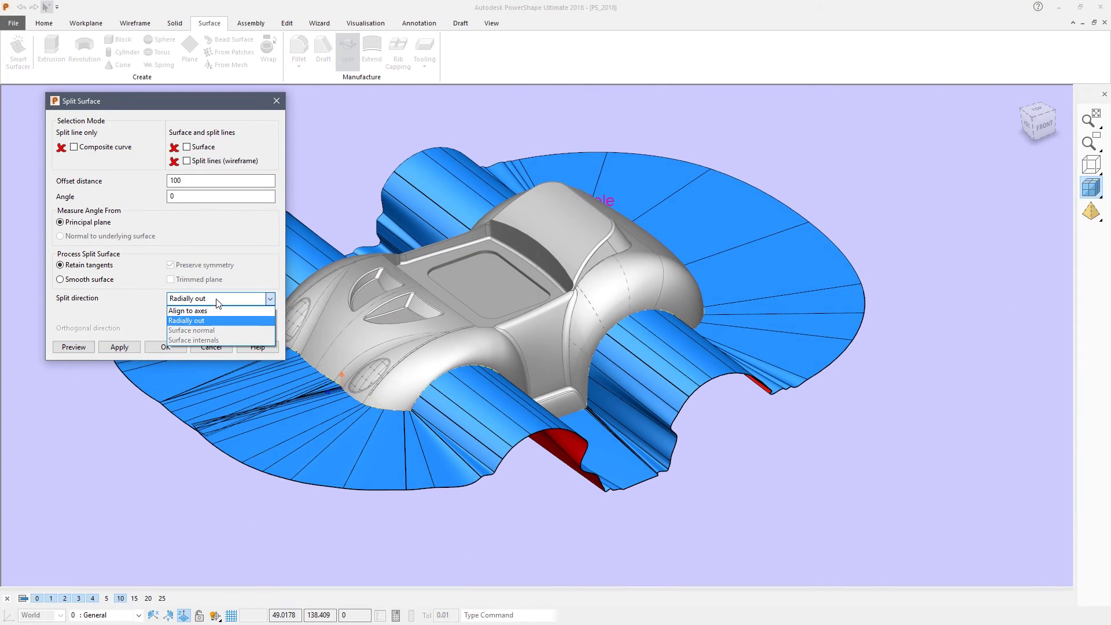
pyautogui.click(183, 313)
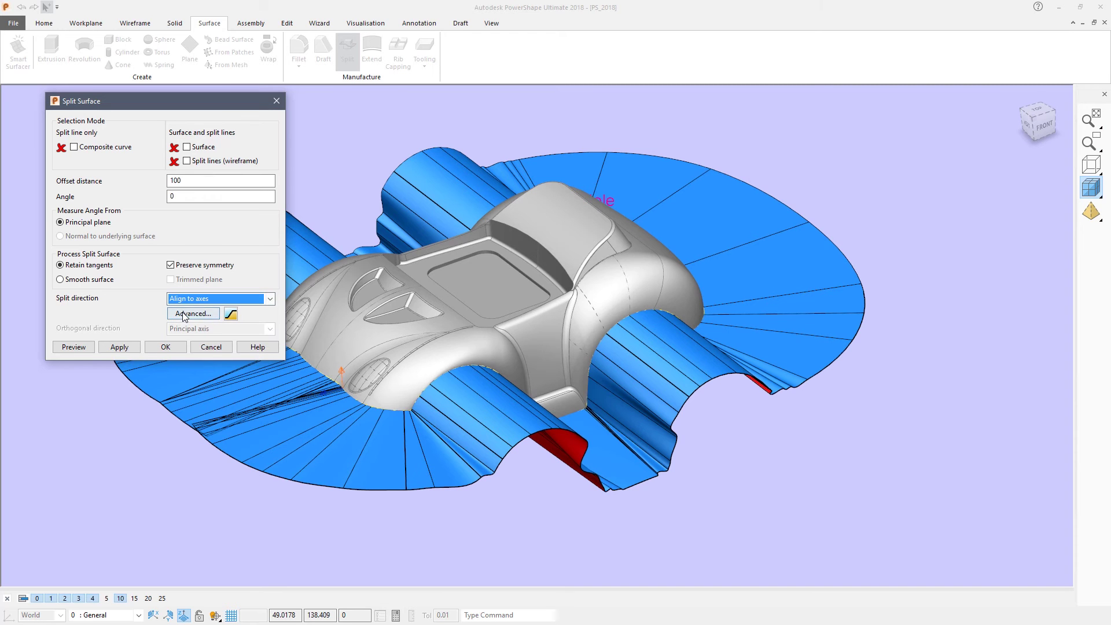
pyautogui.click(74, 347)
pyautogui.moveTo(614, 324); pyautogui.dragTo(640, 368, button='middle')
pyautogui.moveTo(455, 304); pyautogui.dragTo(445, 286, button='middle')
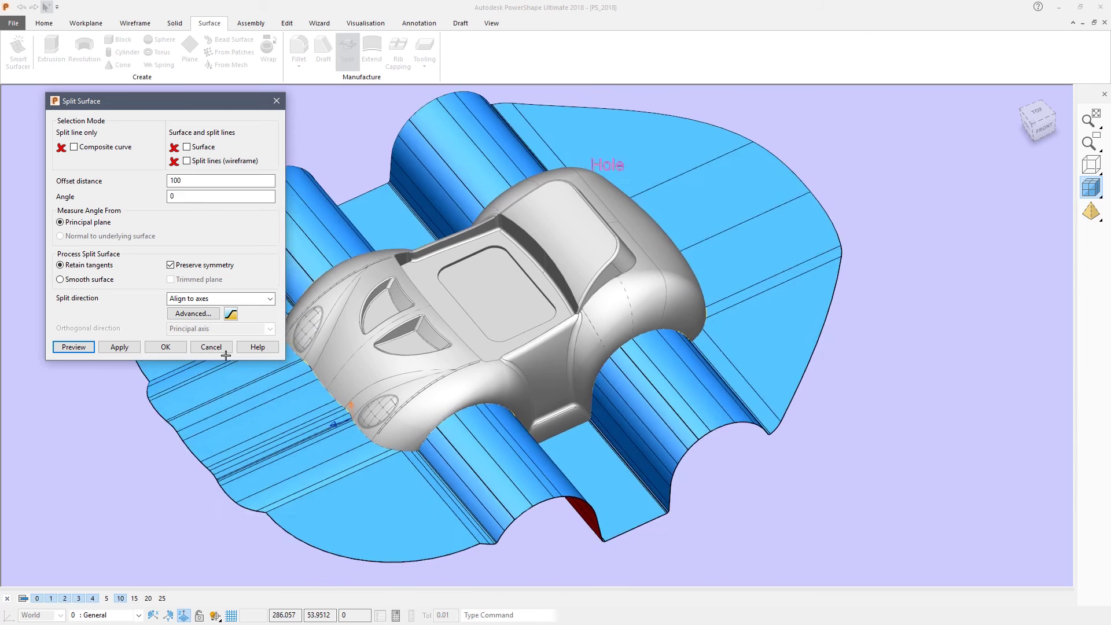
pyautogui.click(166, 347)
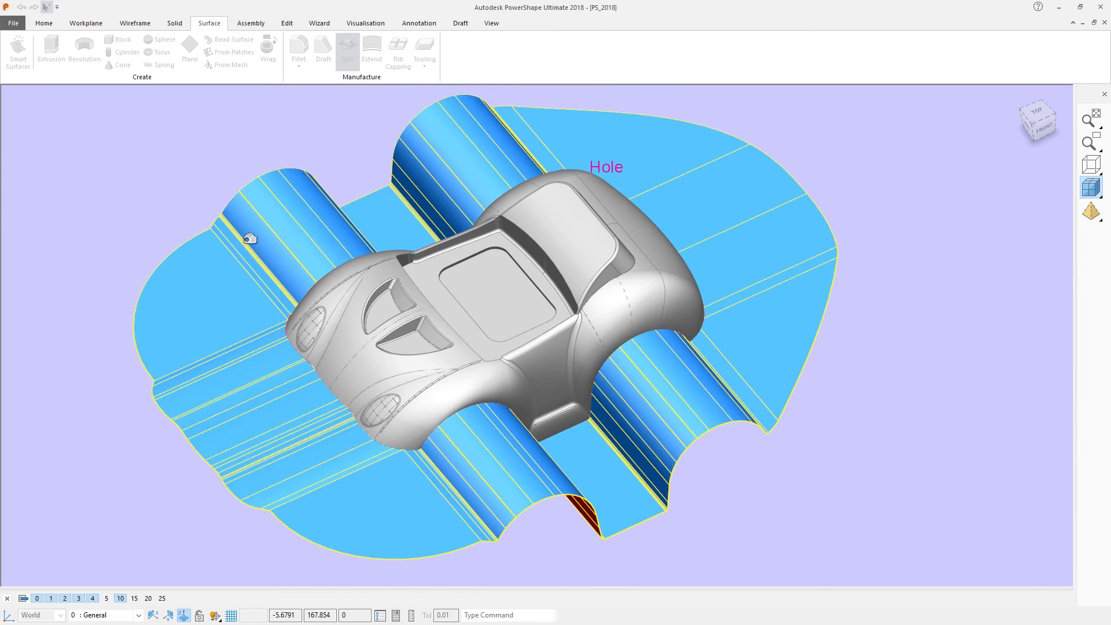
# Step: Sew the split surface onto the car body solid and deselect the result
pyautogui.moveTo(295, 105); pyautogui.dragTo(302, 117, button='middle')
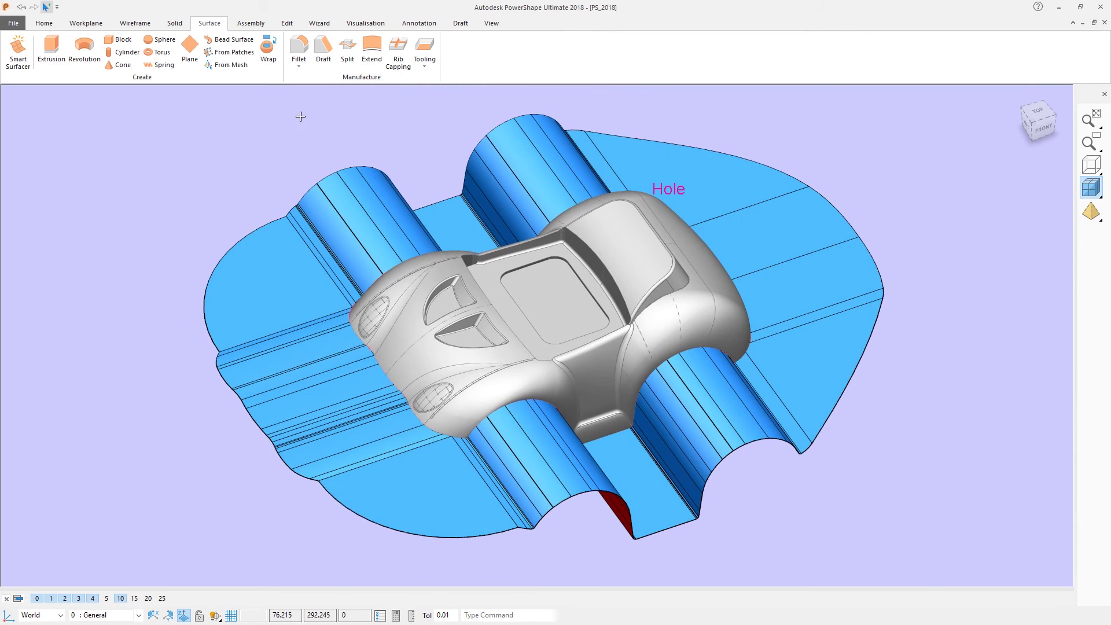
pyautogui.click(554, 284)
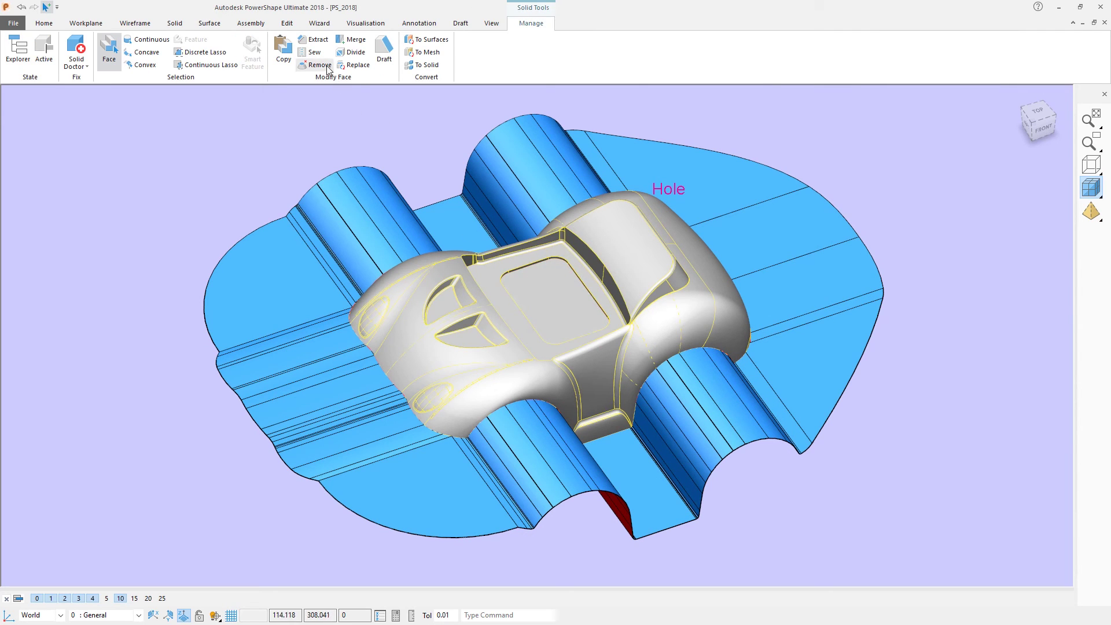
pyautogui.click(315, 52)
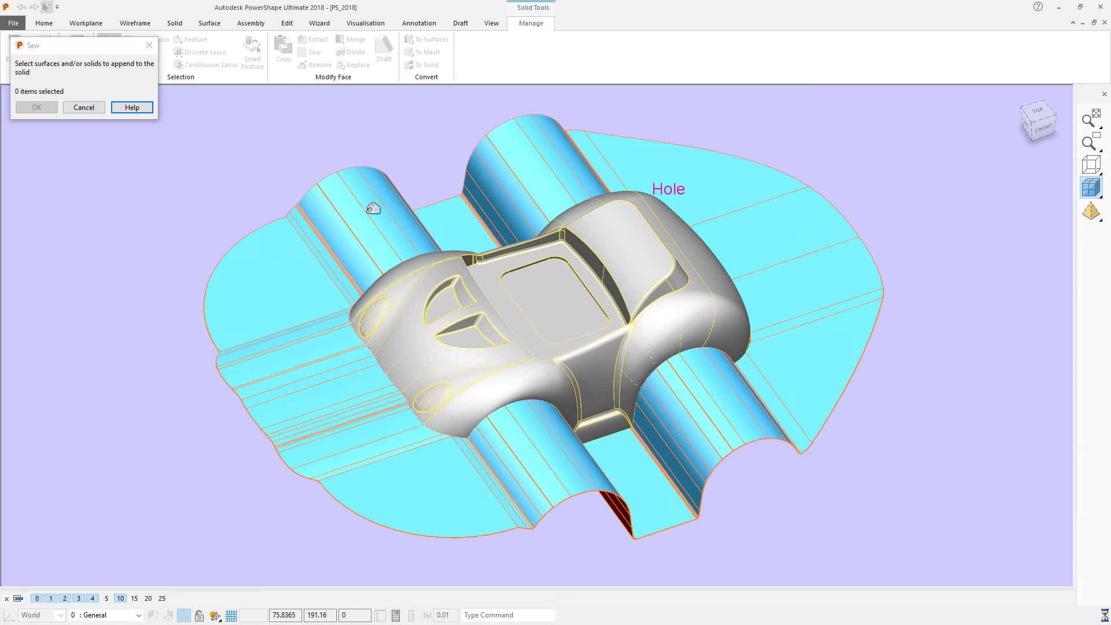
pyautogui.click(373, 208)
pyautogui.click(36, 108)
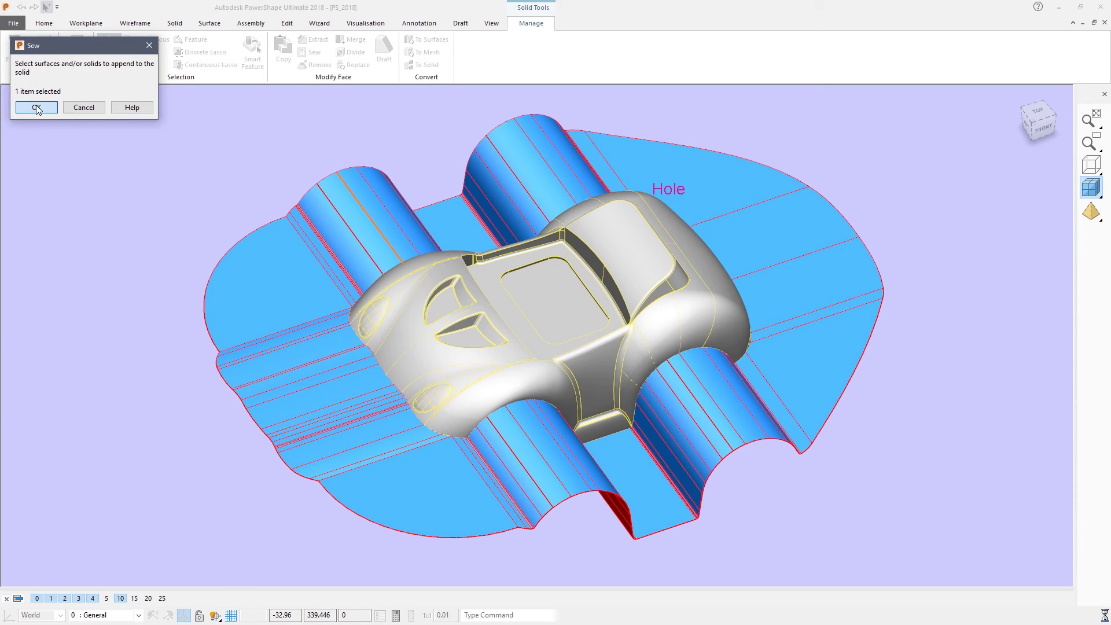
pyautogui.click(199, 174)
pyautogui.moveTo(623, 249); pyautogui.dragTo(595, 392, button='middle')
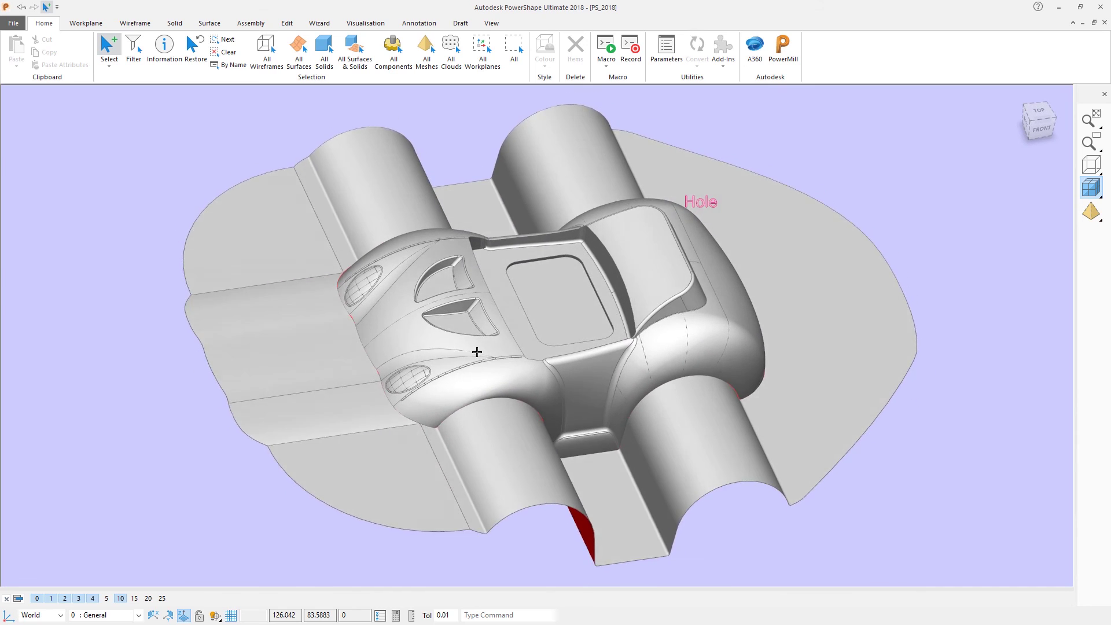
# Step: Create a solid block at the centre of the roof face, move its base below the car body, and raise its top above the roof
pyautogui.click(174, 23)
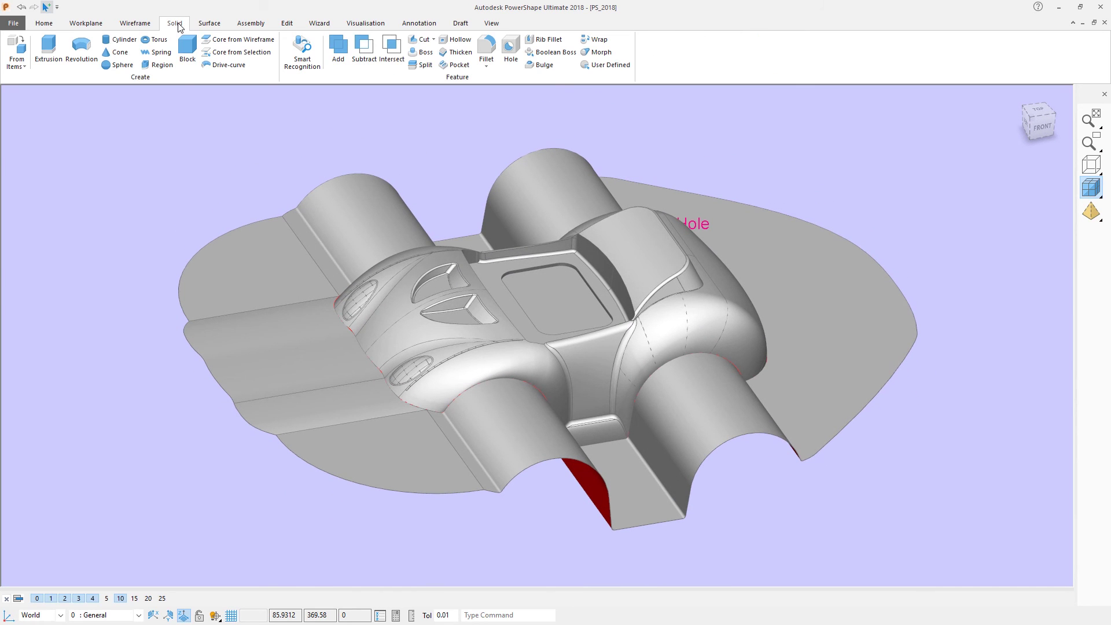
pyautogui.click(187, 50)
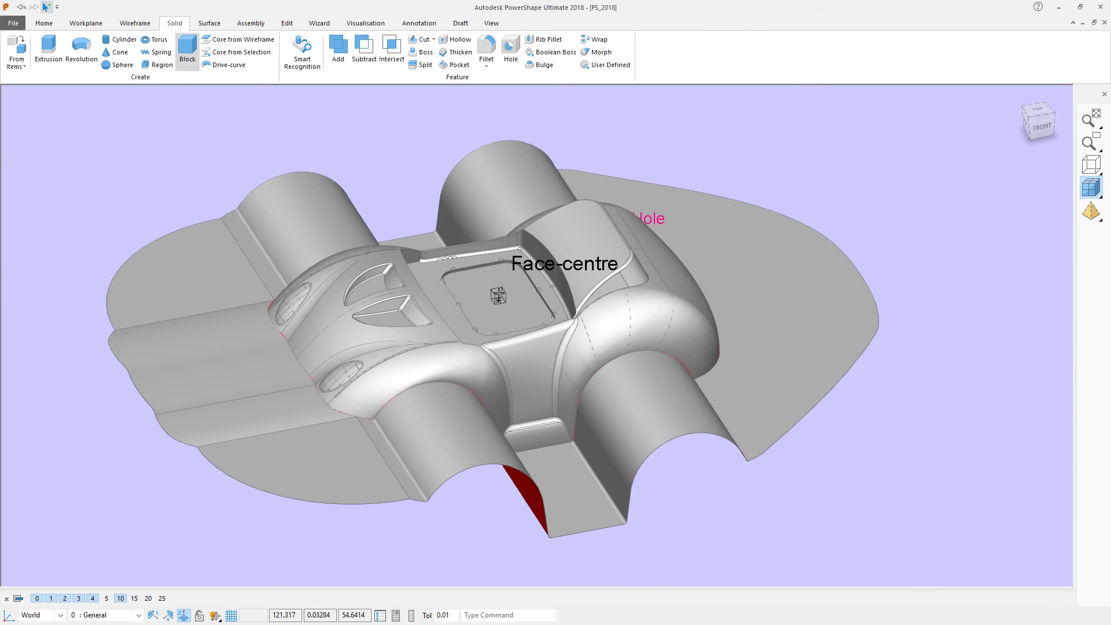
pyautogui.click(497, 298)
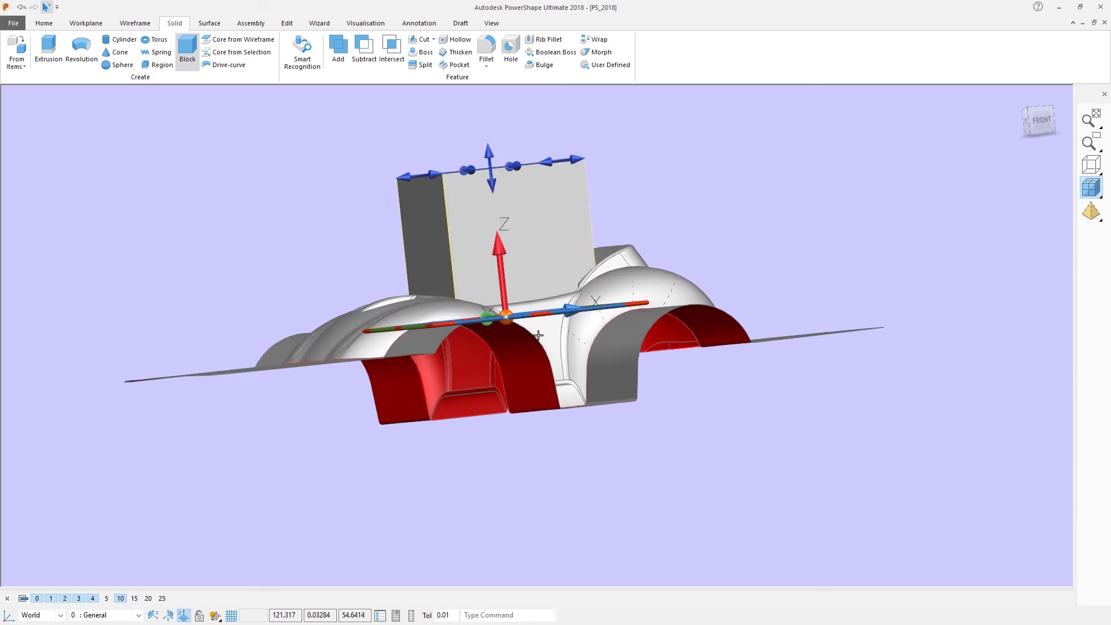
pyautogui.moveTo(501, 265); pyautogui.dragTo(514, 455)
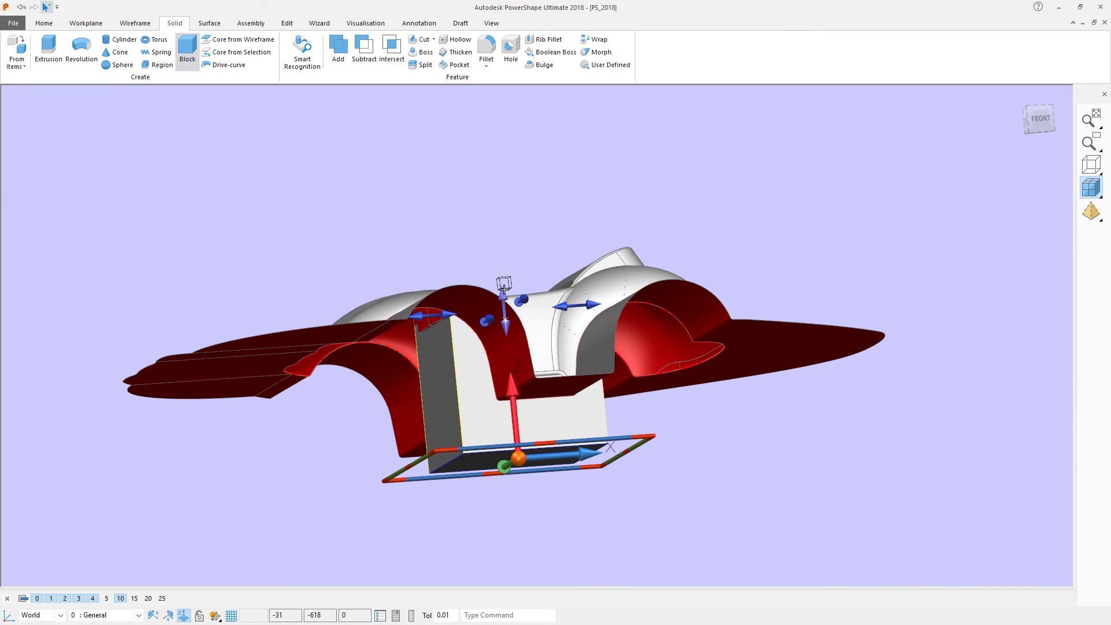
pyautogui.moveTo(503, 294); pyautogui.dragTo(550, 193)
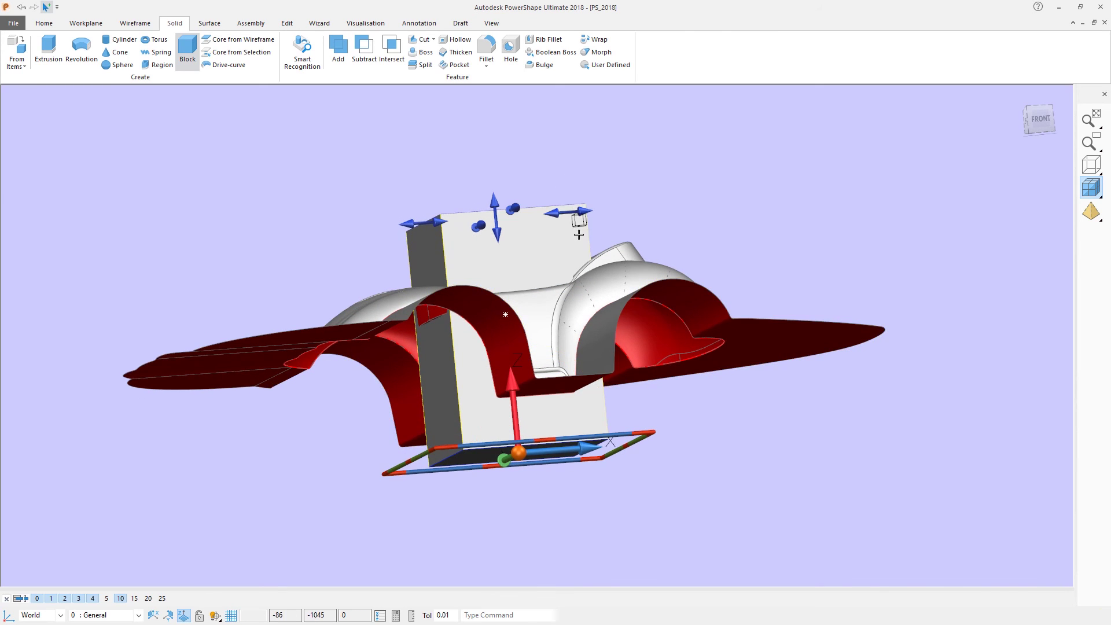
# Step: Enlarge the block in length and width to enclose the car body while the split surface still extends past its sides
pyautogui.scroll(-3, 600, 246)
pyautogui.moveTo(579, 233); pyautogui.dragTo(536, 300, button='middle')
pyautogui.scroll(3, 536, 301)
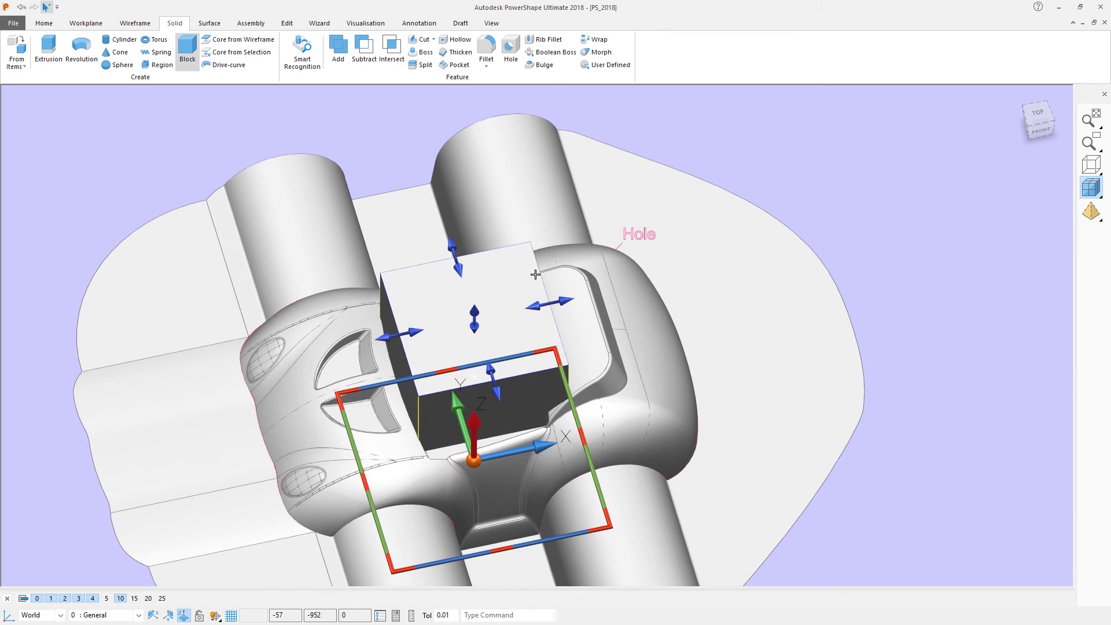
pyautogui.moveTo(535, 271); pyautogui.dragTo(783, 485)
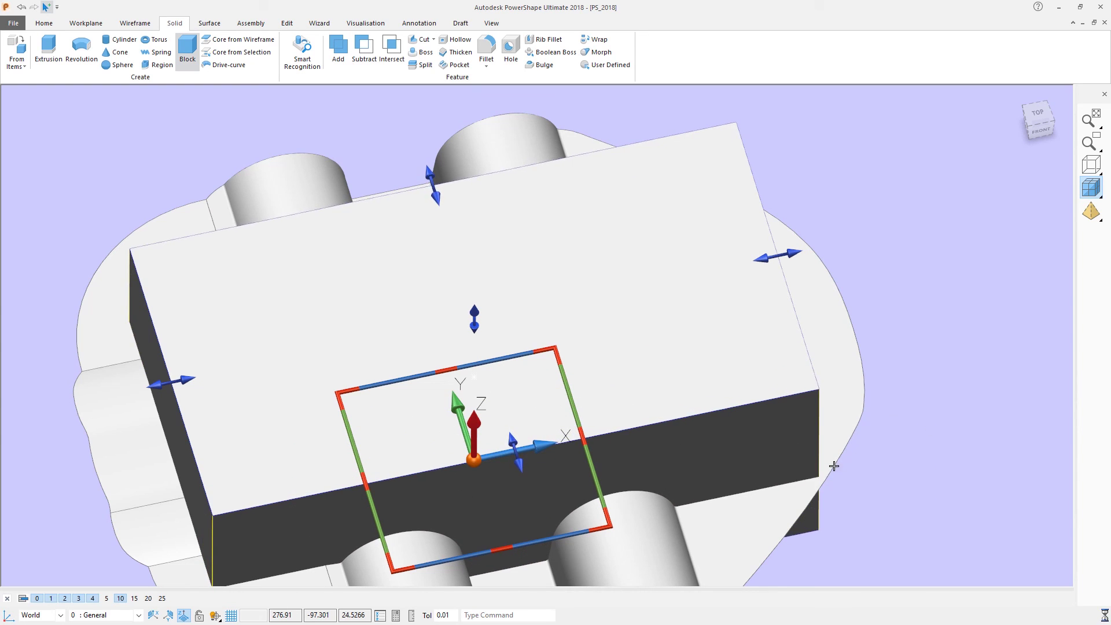
pyautogui.scroll(-3, 833, 466)
pyautogui.moveTo(868, 399); pyautogui.dragTo(935, 302, button='middle')
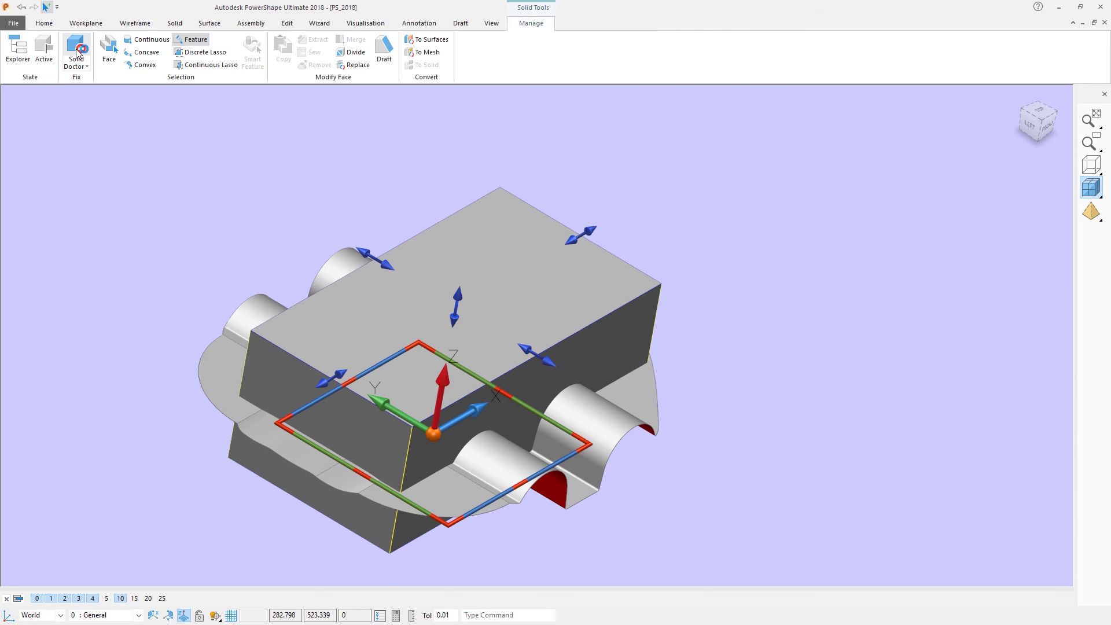
# Step: Make the block the active solid and divide it with the sewn body skin, keeping the cavity half
pyautogui.click(44, 50)
pyautogui.click(249, 124)
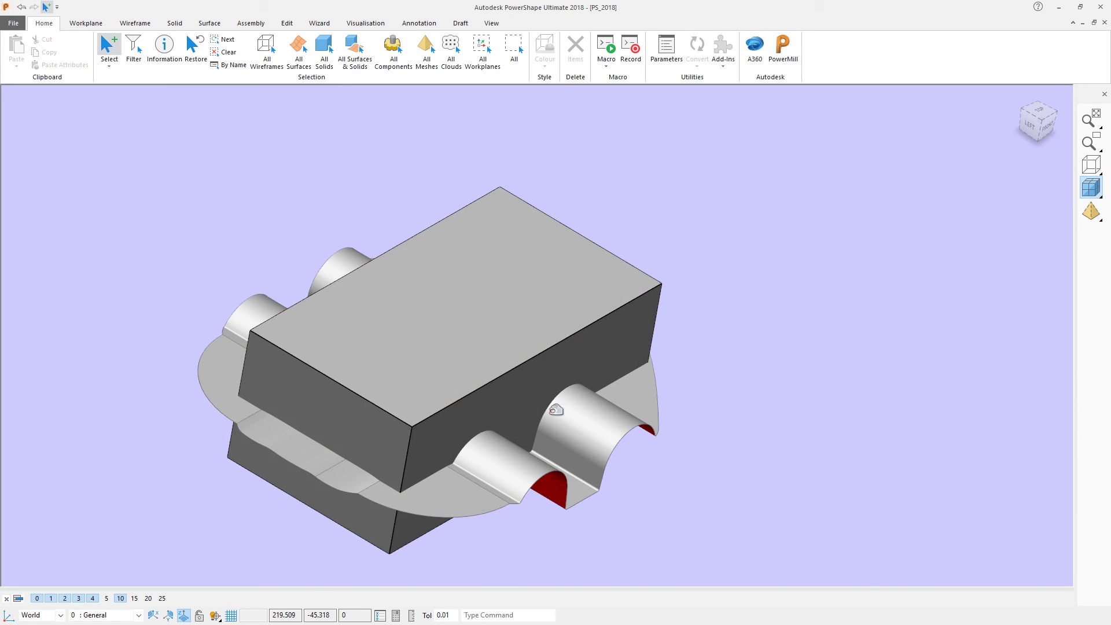
pyautogui.moveTo(659, 415); pyautogui.dragTo(146, 24, button='middle')
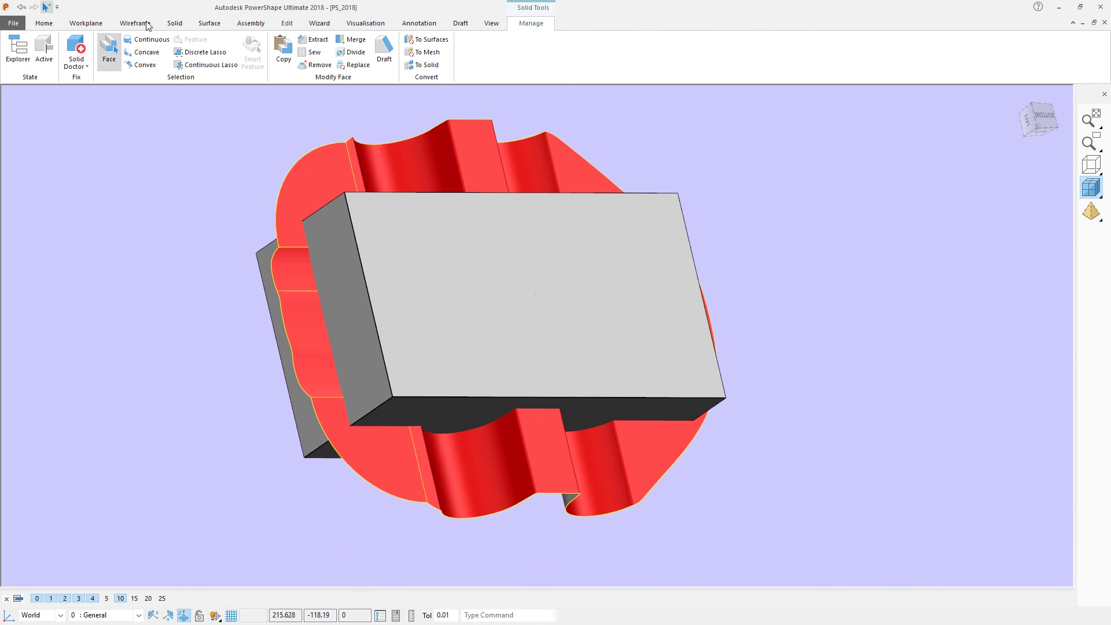
pyautogui.click(175, 23)
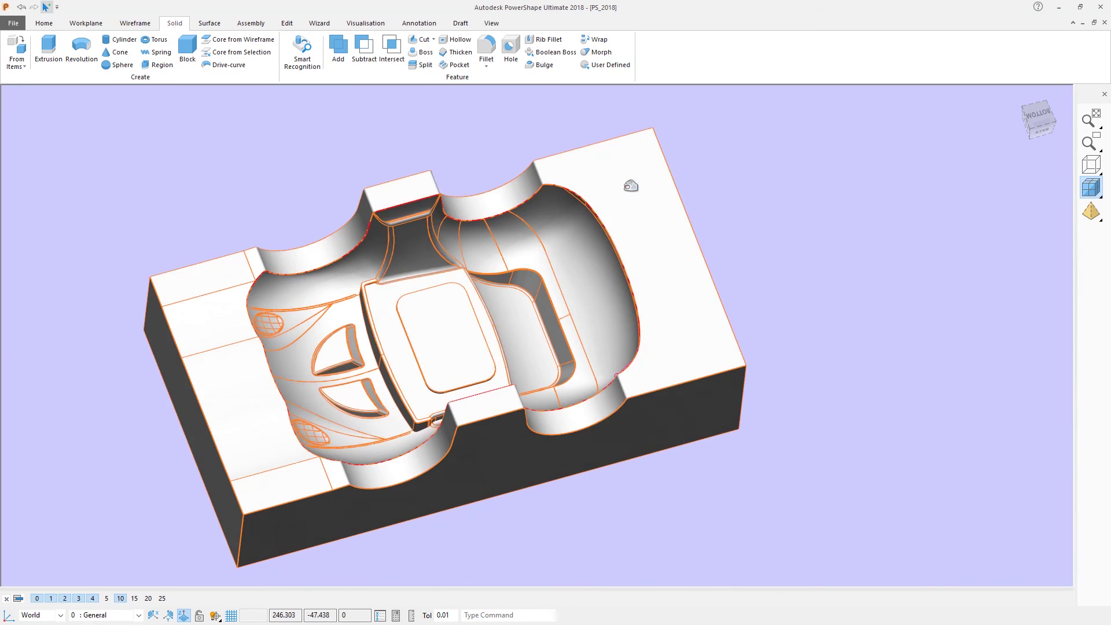
# Step: Select the finished cavity block for transfer to PowerMill
pyautogui.click(623, 179)
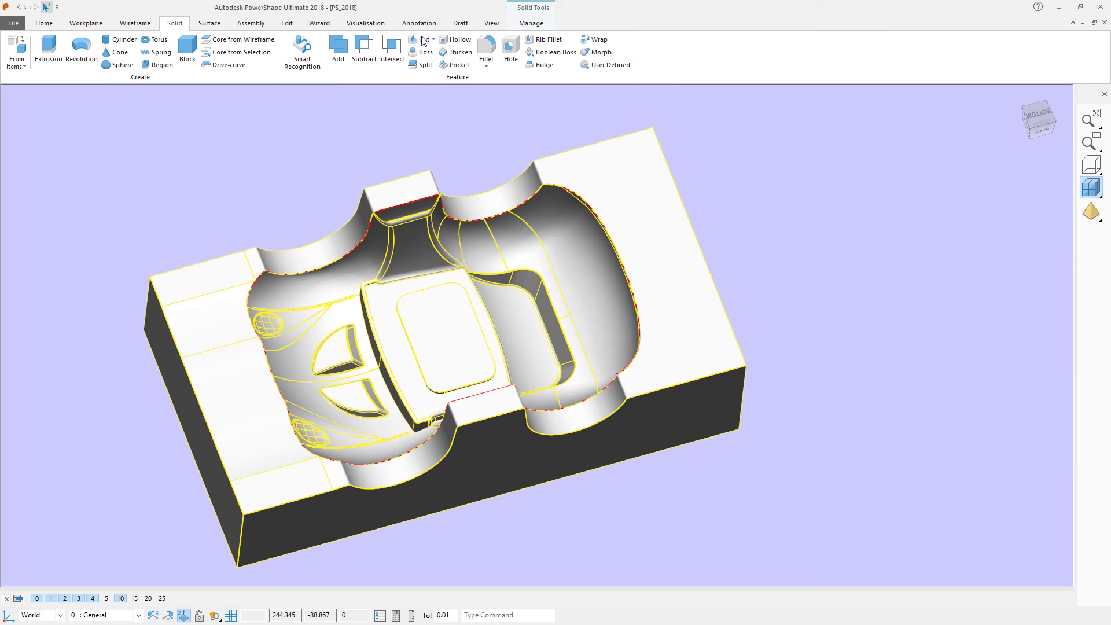
pyautogui.click(43, 24)
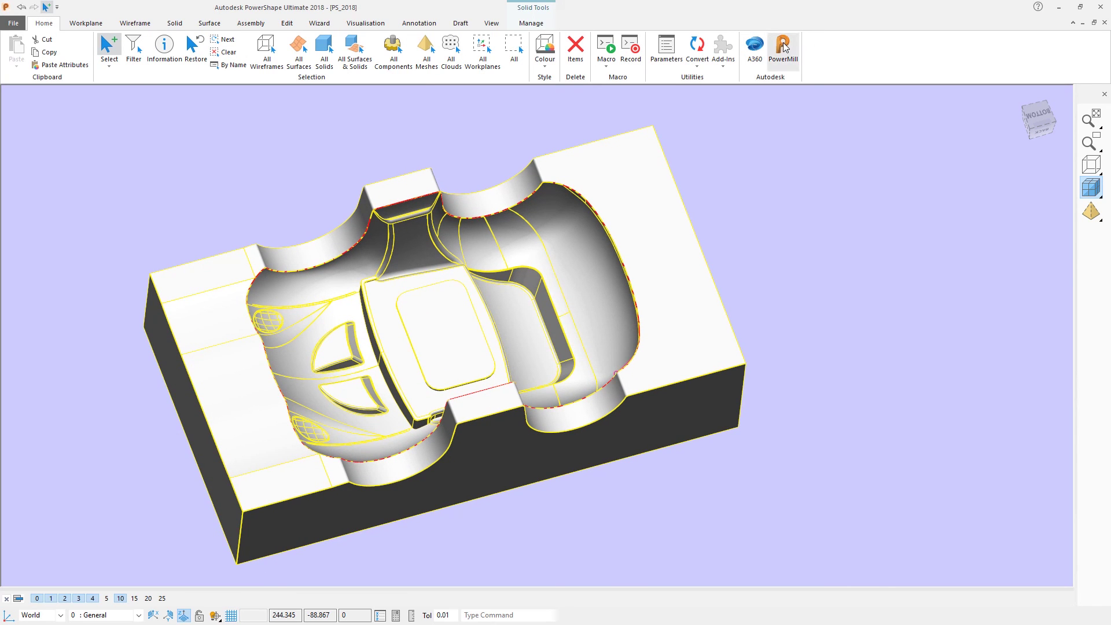